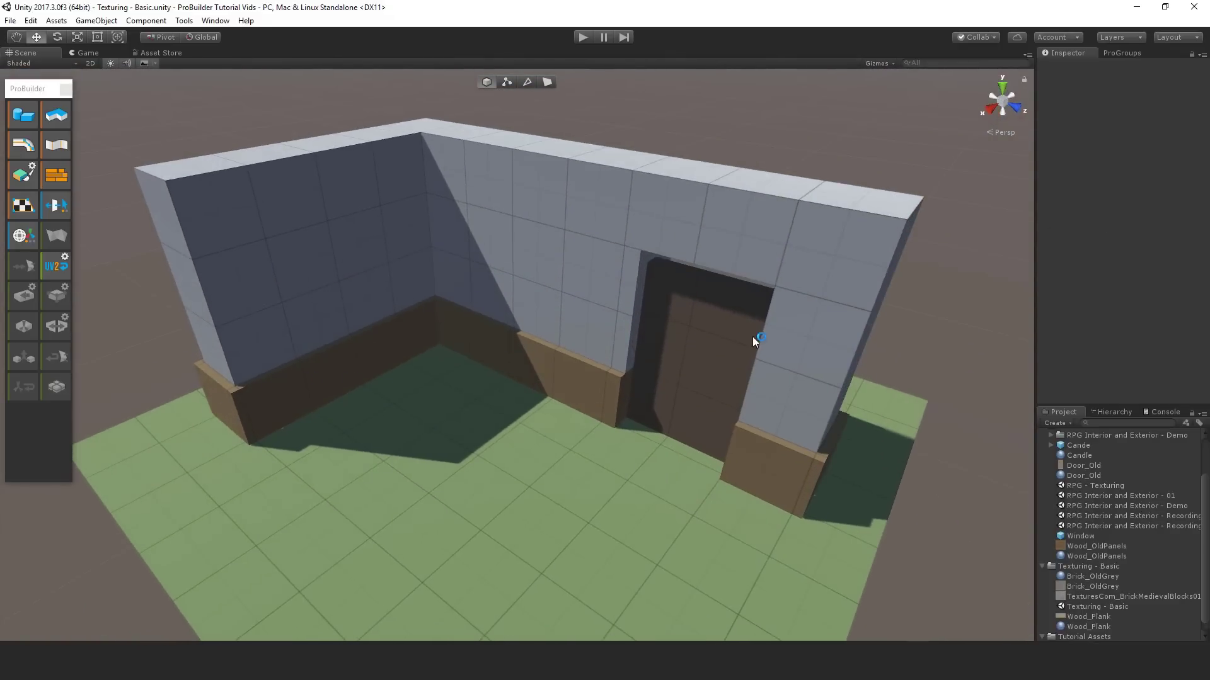
# Step: Open the Material Editor and try Door_Old, Wood_Plank and Brick_OldGrey on the whole wall object before restoring Default_Prototype
pyautogui.moveTo(499, 423)
pyautogui.keyDown('alt'); pyautogui.mouseDown()
pyautogui.moveTo(532, 400)
pyautogui.moveTo(509, 434)
pyautogui.mouseUp(); pyautogui.keyUp('alt')
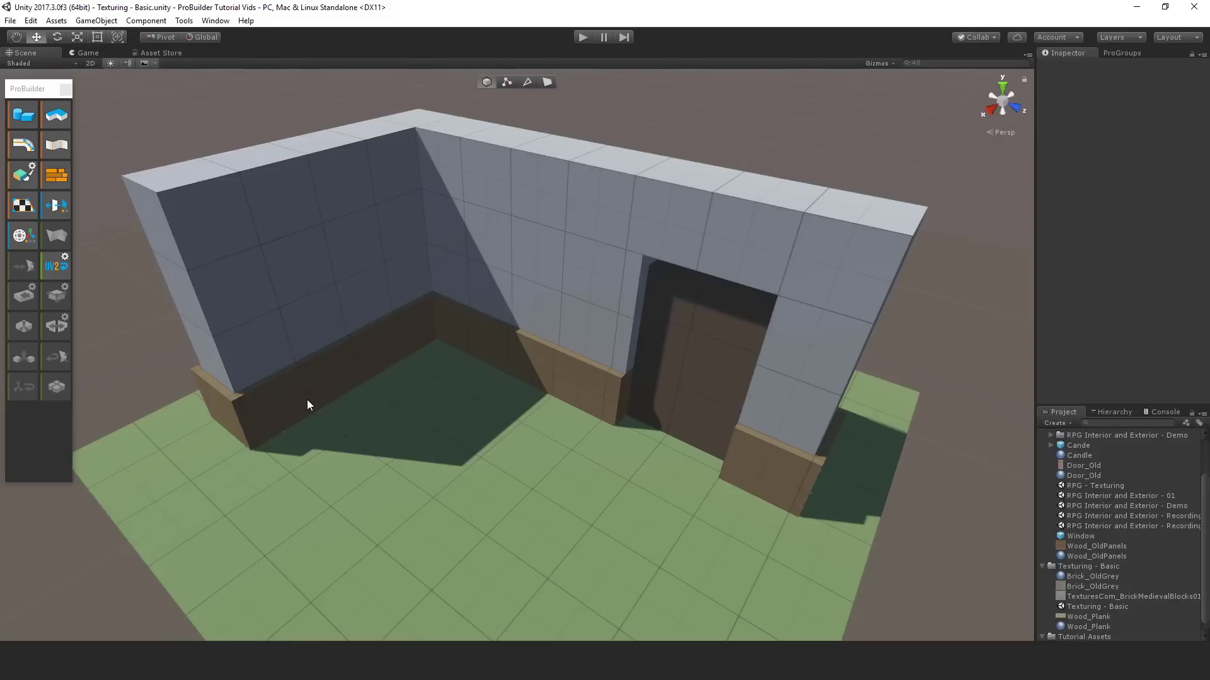
pyautogui.click(56, 177)
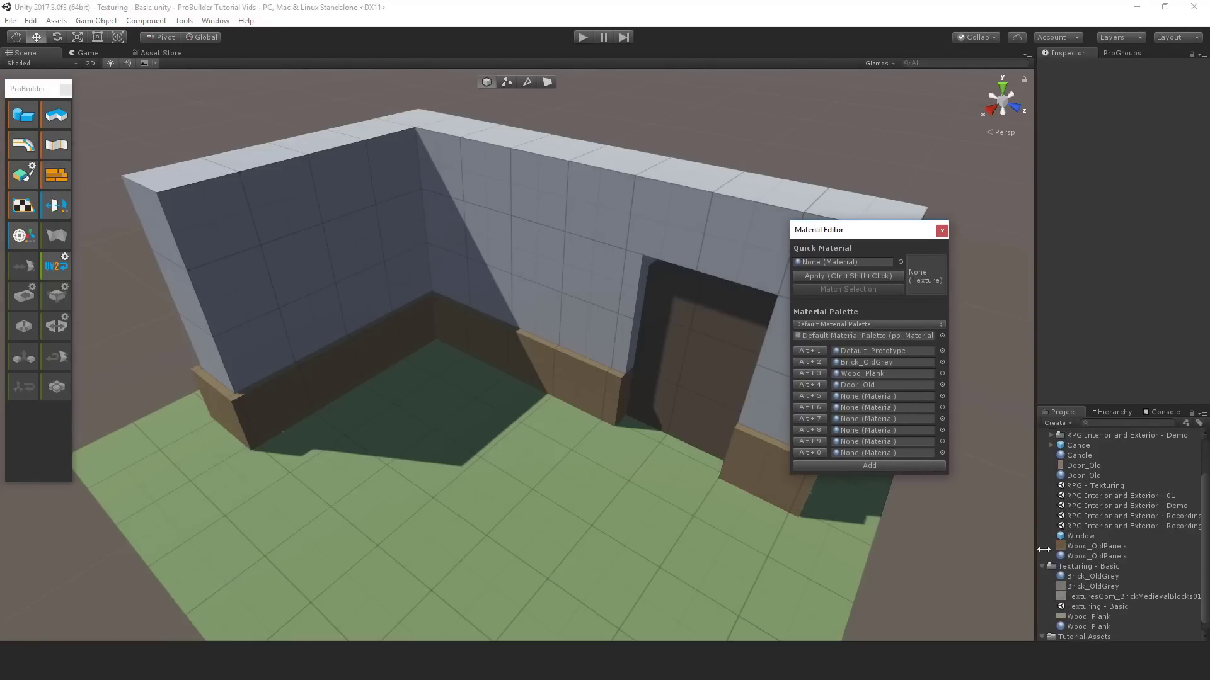
pyautogui.moveTo(1083, 555); pyautogui.dragTo(827, 108)
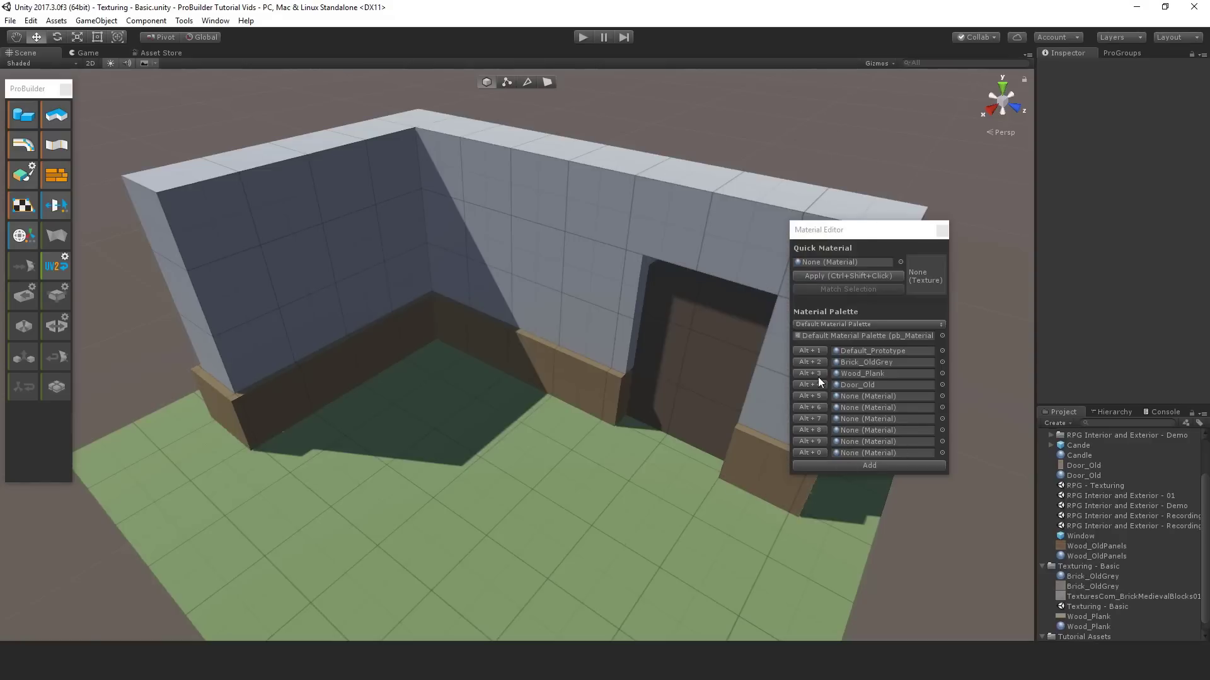
pyautogui.click(657, 244)
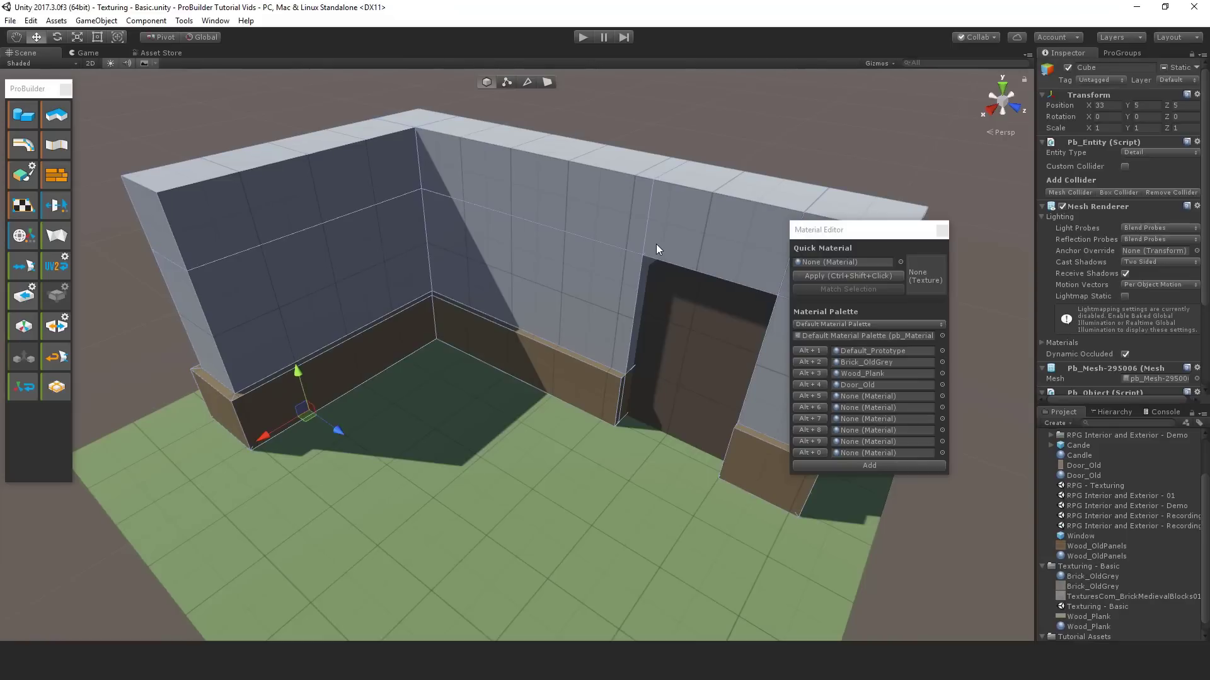
pyautogui.click(817, 384)
pyautogui.click(816, 374)
pyautogui.click(816, 363)
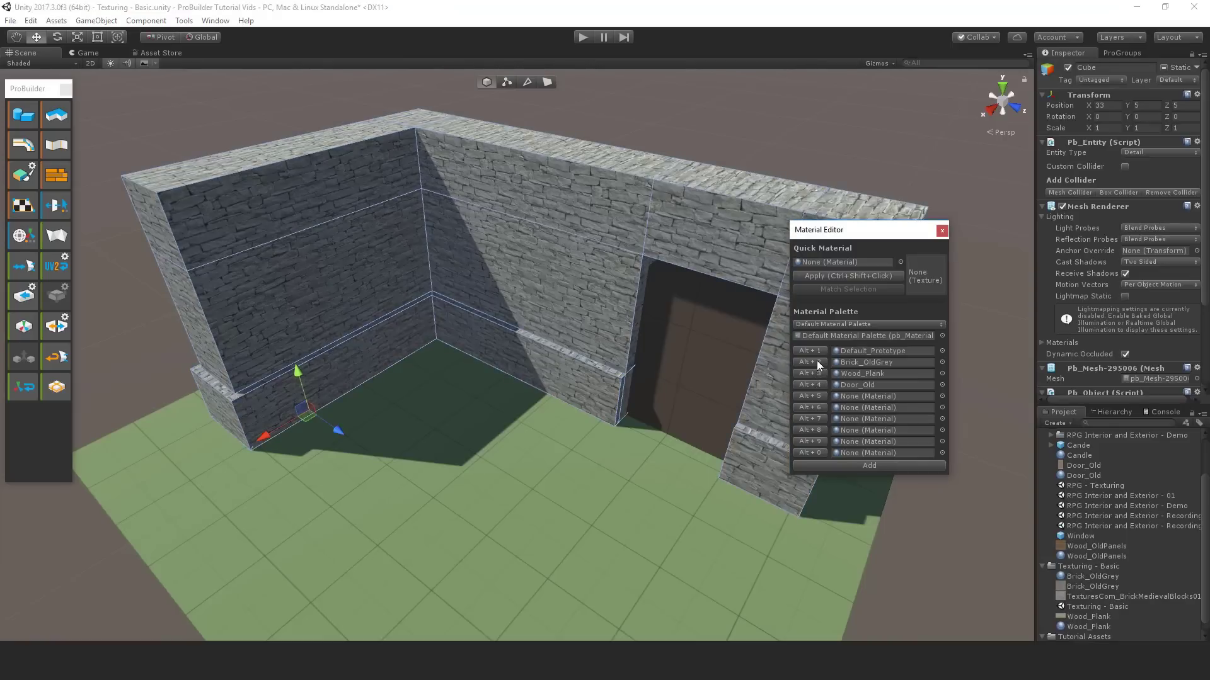
pyautogui.click(814, 352)
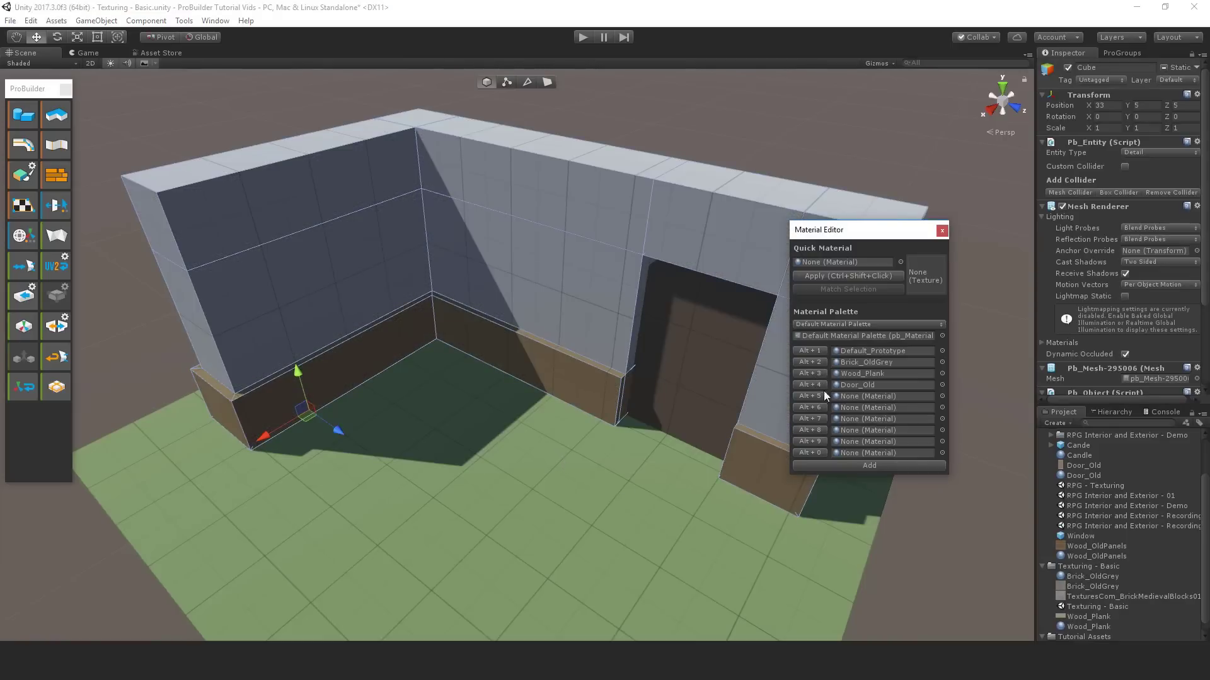
# Step: Close the Material Editor and try the Brick_OldGrey, Wood_Plank and Door_Old palette materials on the wall in turn
pyautogui.click(942, 231)
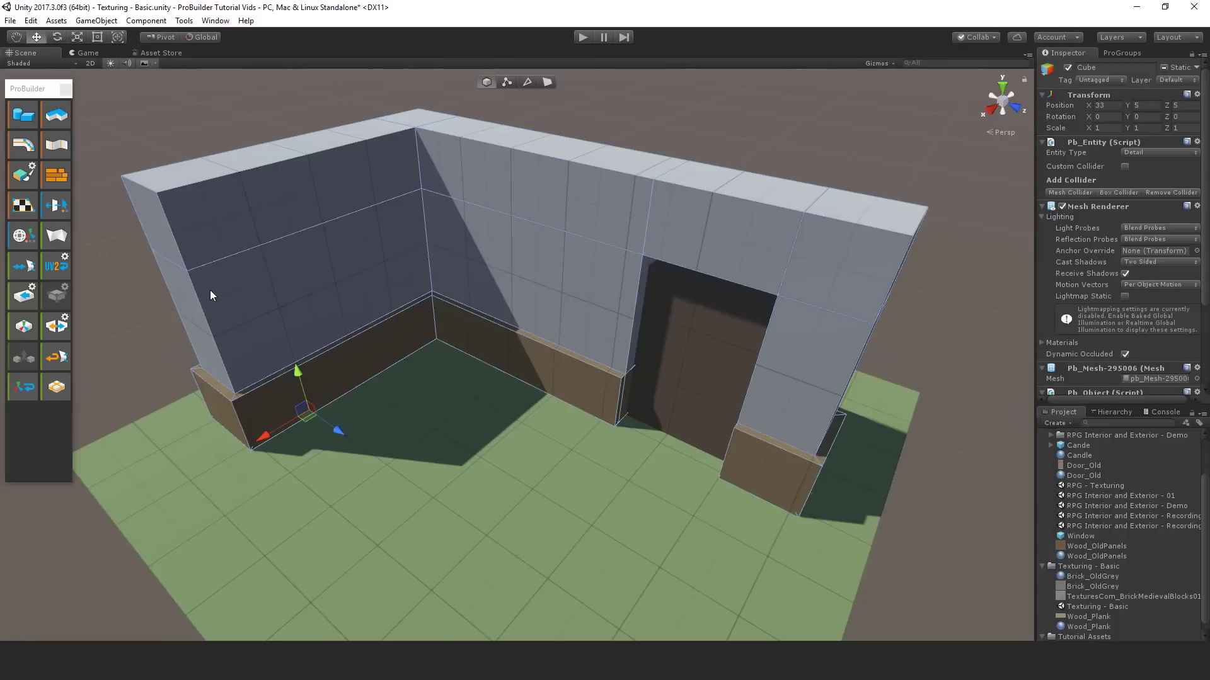
pyautogui.hotkey('alt', '2')
pyautogui.hotkey('alt', '3')
pyautogui.hotkey('alt', '4')
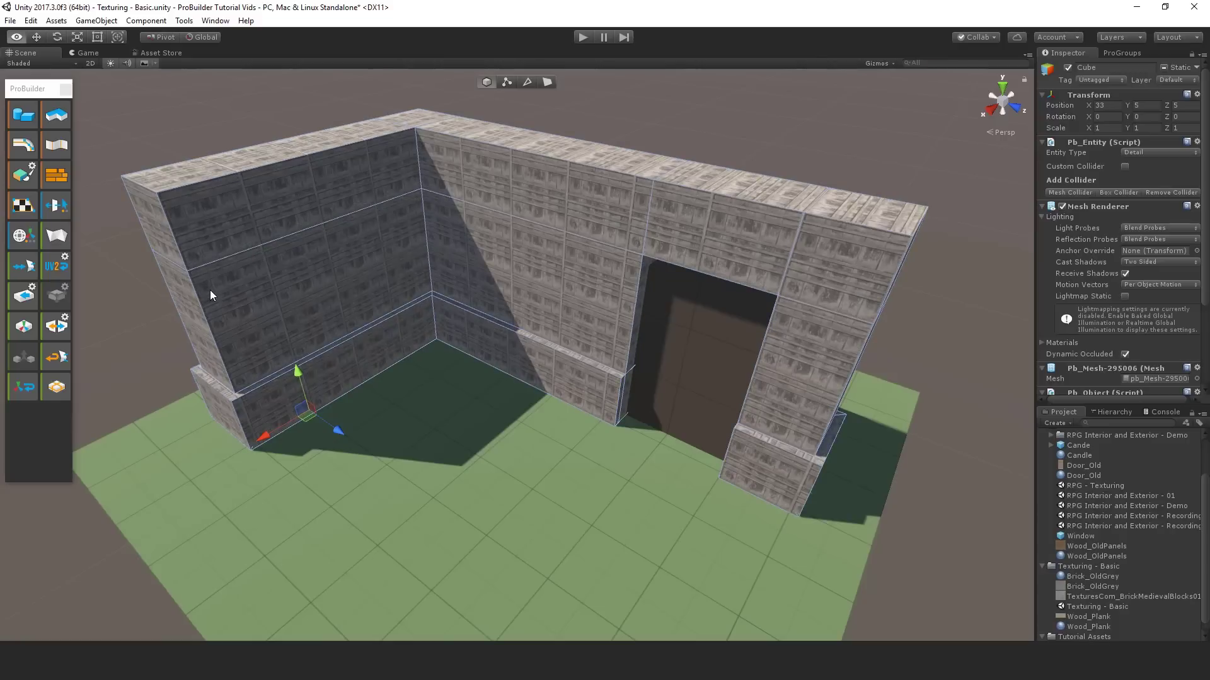
# Step: Browse the materials available for the empty fifth palette slot without assigning one, and reset the wall to Default_Prototype
pyautogui.click(65, 178)
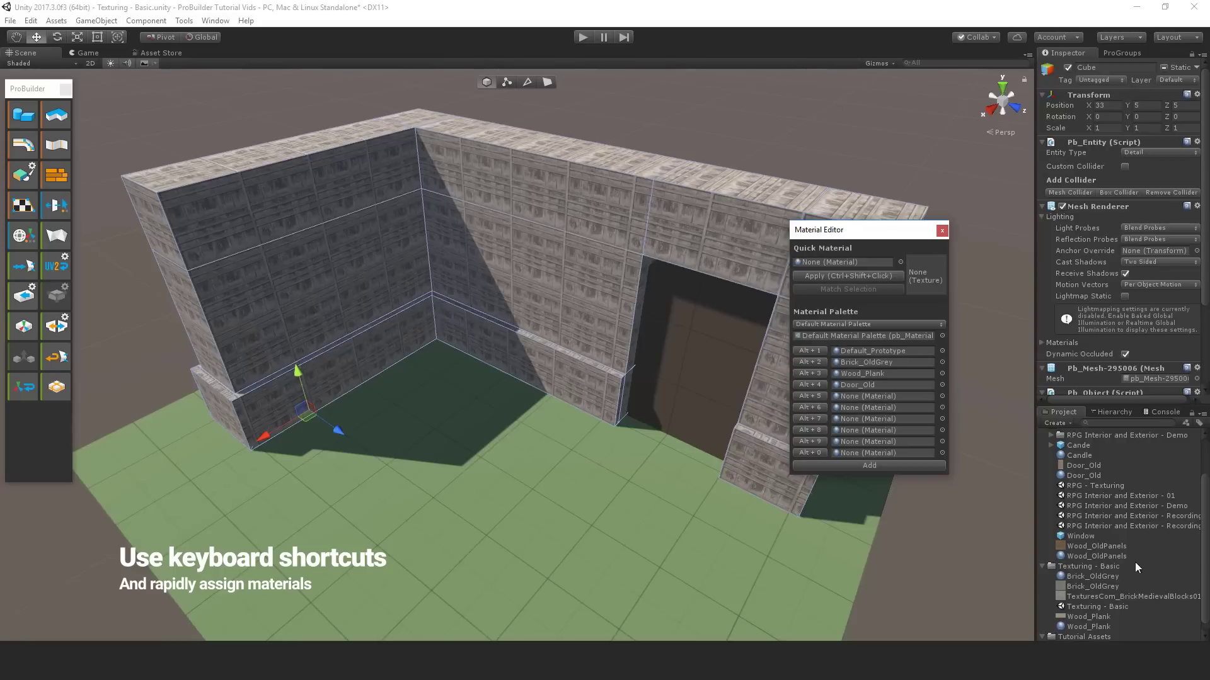
pyautogui.click(942, 396)
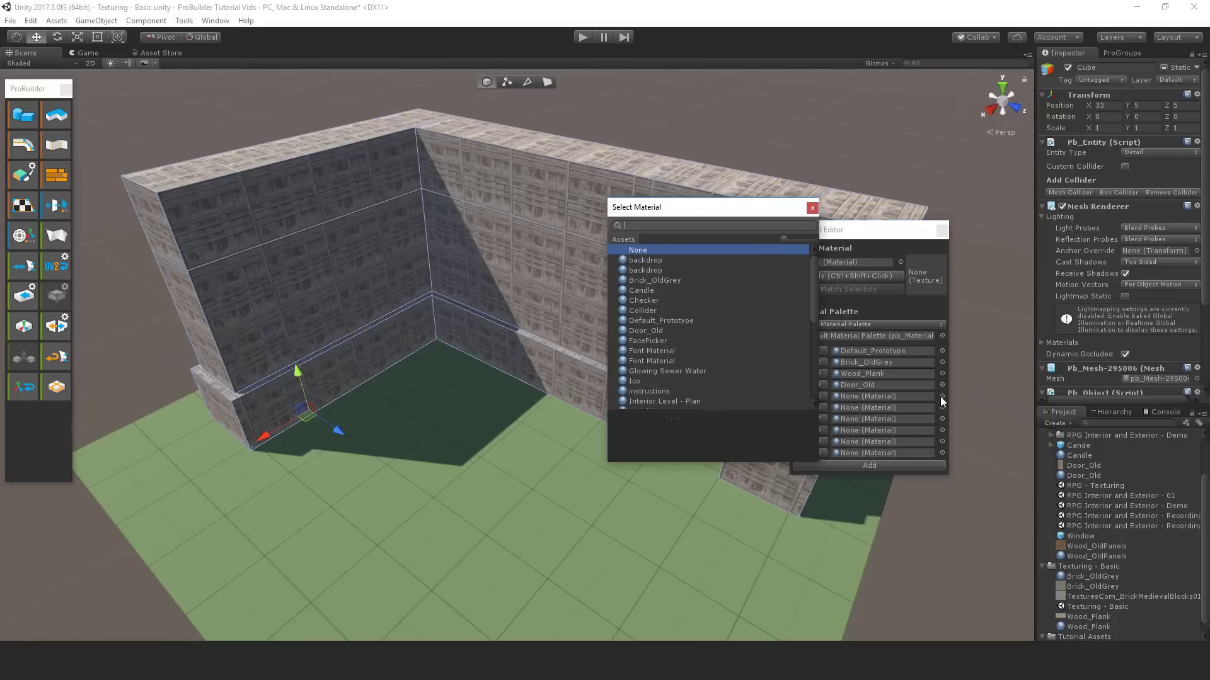
pyautogui.moveTo(750, 206); pyautogui.dragTo(723, 204)
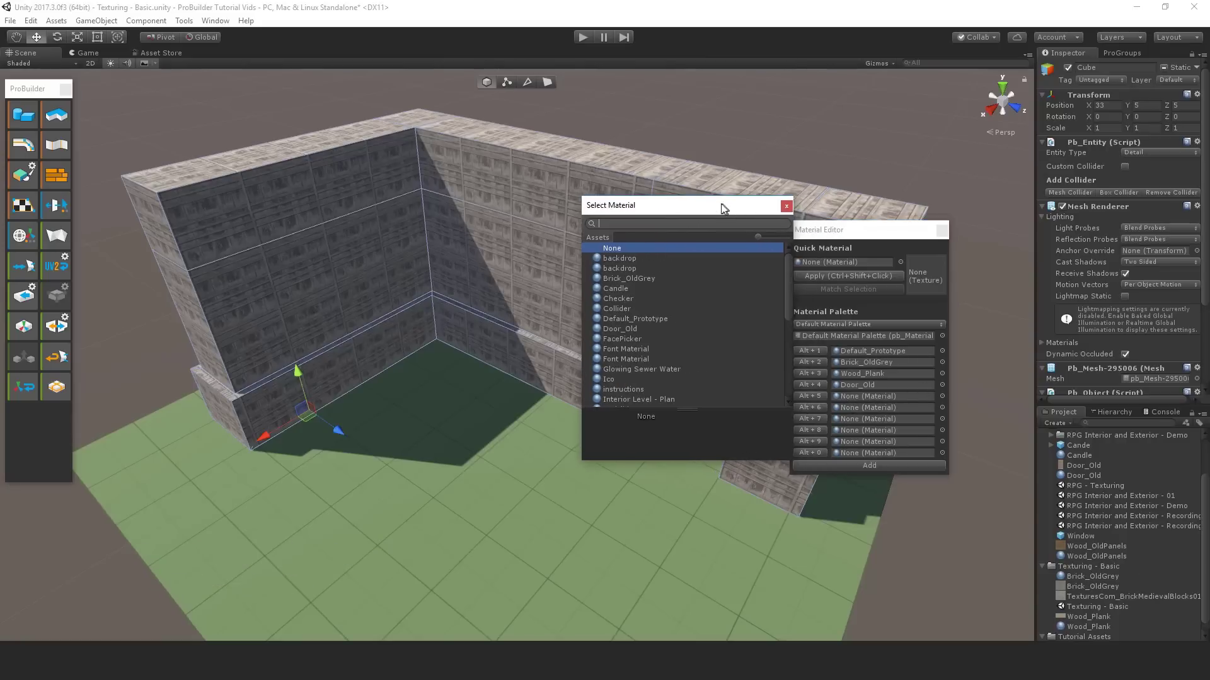
pyautogui.click(785, 206)
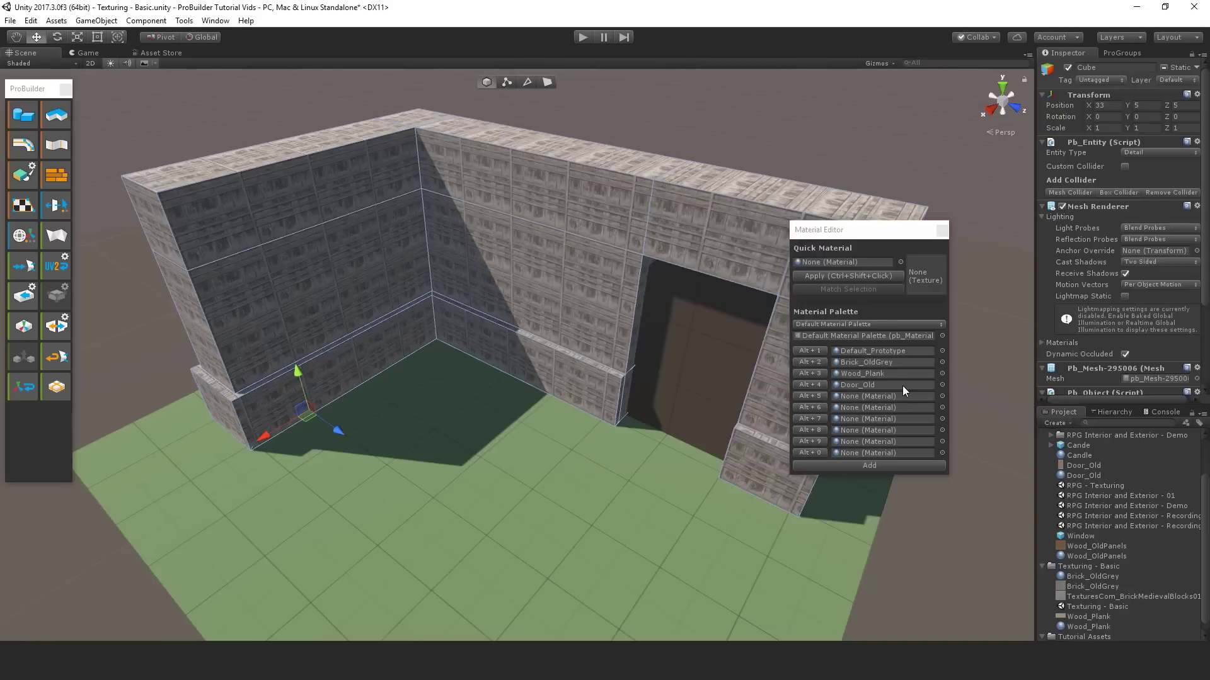
pyautogui.click(799, 351)
# Step: Switch to face selection and select the face just above the brown base on the short wall's inner side
pyautogui.keyDown('alt'); pyautogui.moveTo(475, 395); pyautogui.dragTo(478, 361); pyautogui.keyUp('alt')
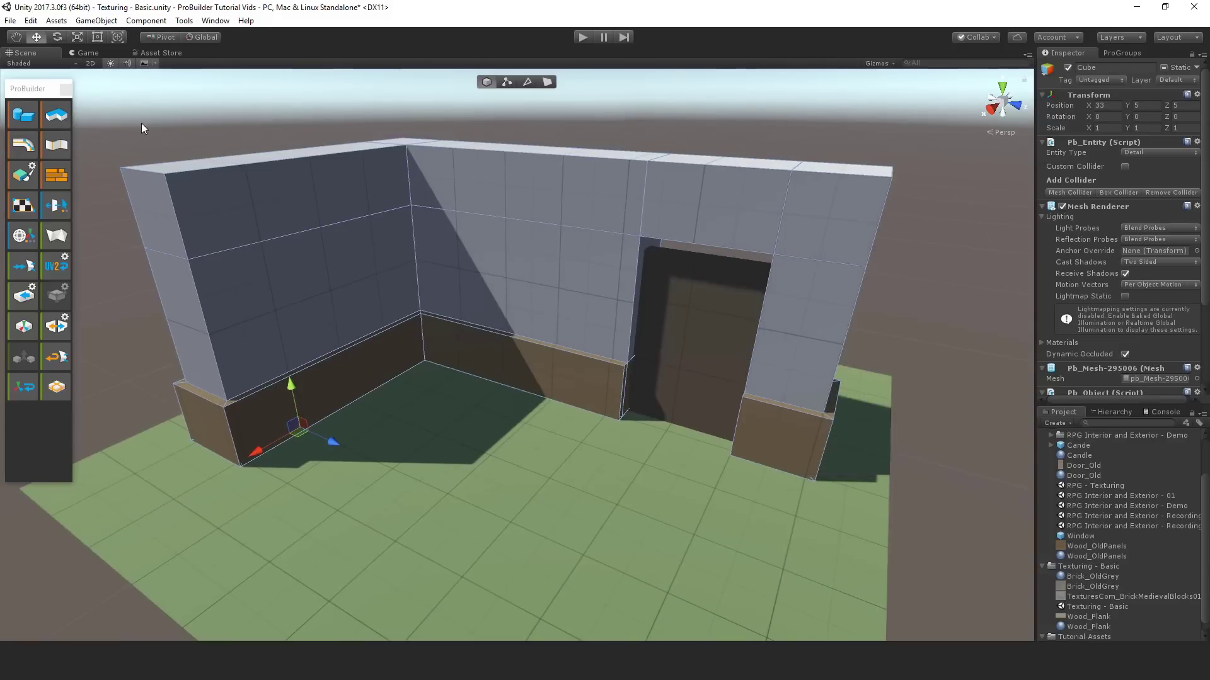
pyautogui.keyDown('alt'); pyautogui.moveTo(132, 138); pyautogui.dragTo(182, 166); pyautogui.keyUp('alt')
pyautogui.scroll(3, 182, 167)
pyautogui.scroll(-2, 171, 129)
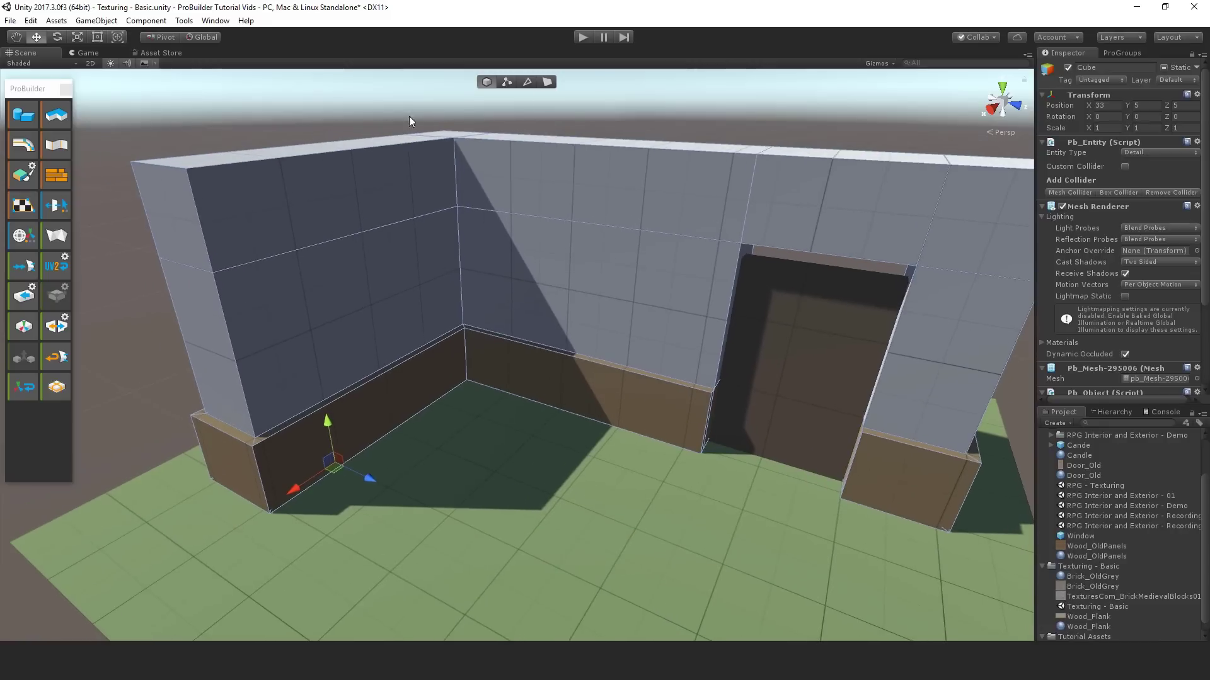
pyautogui.click(547, 82)
pyautogui.click(332, 273)
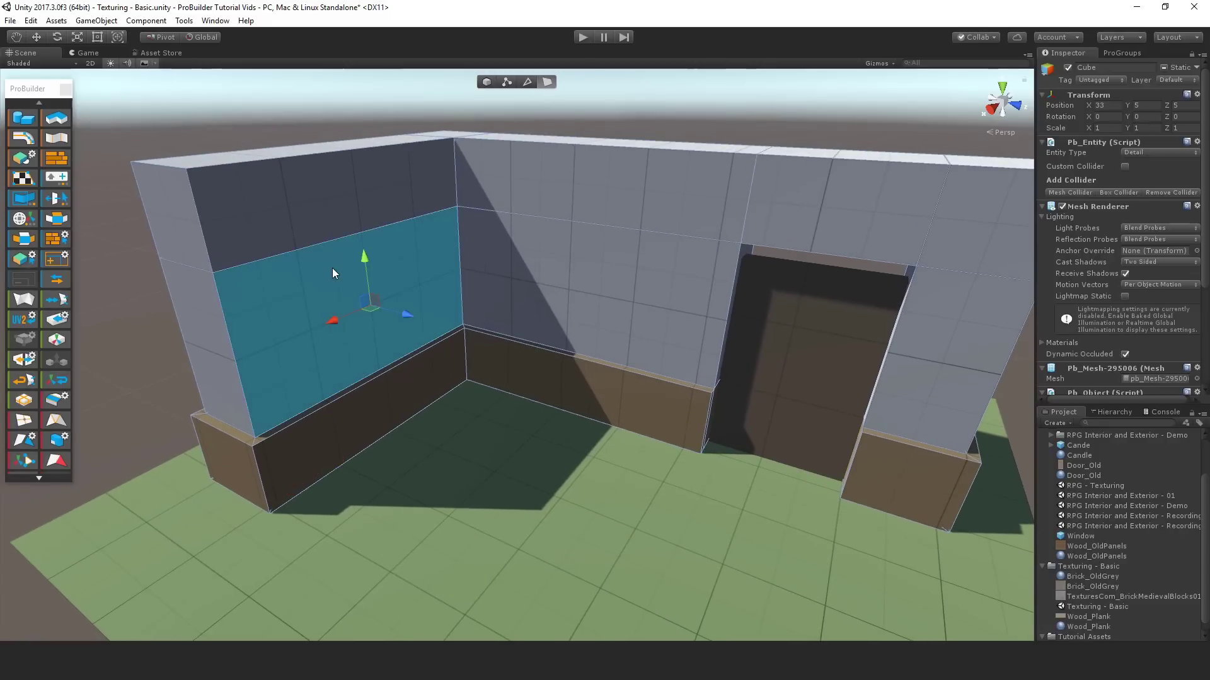
# Step: Add the short wall's end faces, upper inner face and top face to the selection one by one
pyautogui.keyDown('alt'); pyautogui.moveTo(618, 235); pyautogui.dragTo(395, 342); pyautogui.keyUp('alt')
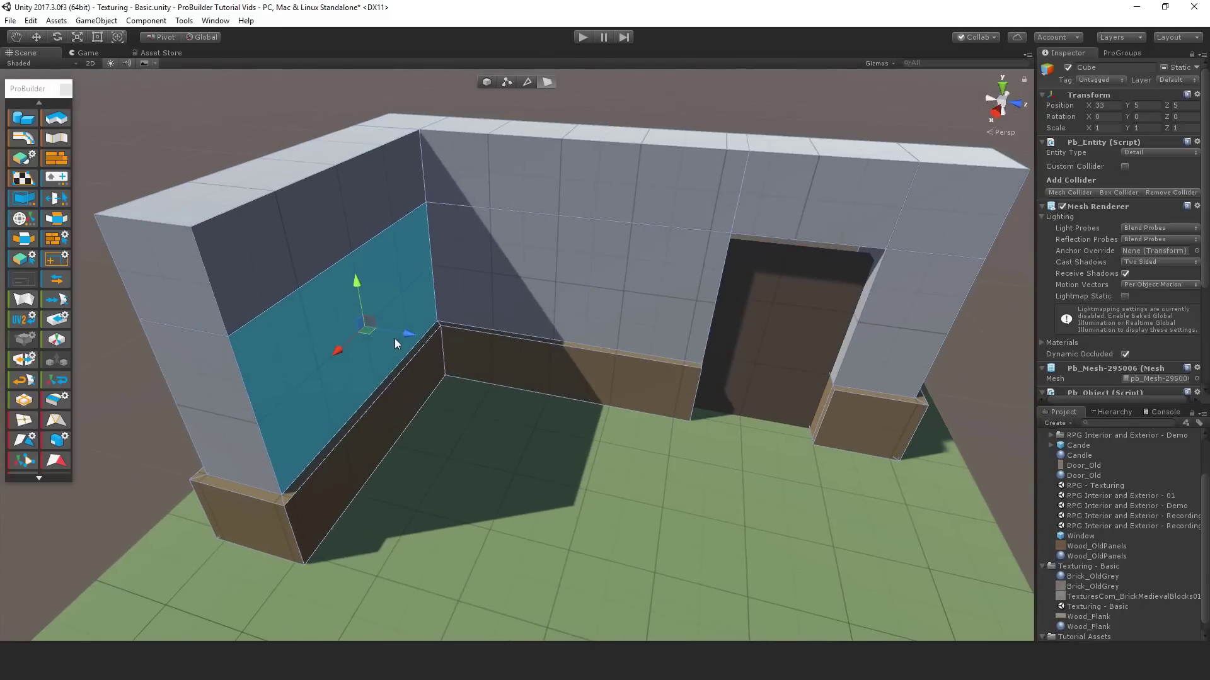
pyautogui.keyDown('shift'); pyautogui.click(221, 394); pyautogui.keyUp('shift')
pyautogui.keyDown('shift'); pyautogui.click(190, 284); pyautogui.keyUp('shift')
pyautogui.keyDown('shift'); pyautogui.click(336, 185); pyautogui.keyUp('shift')
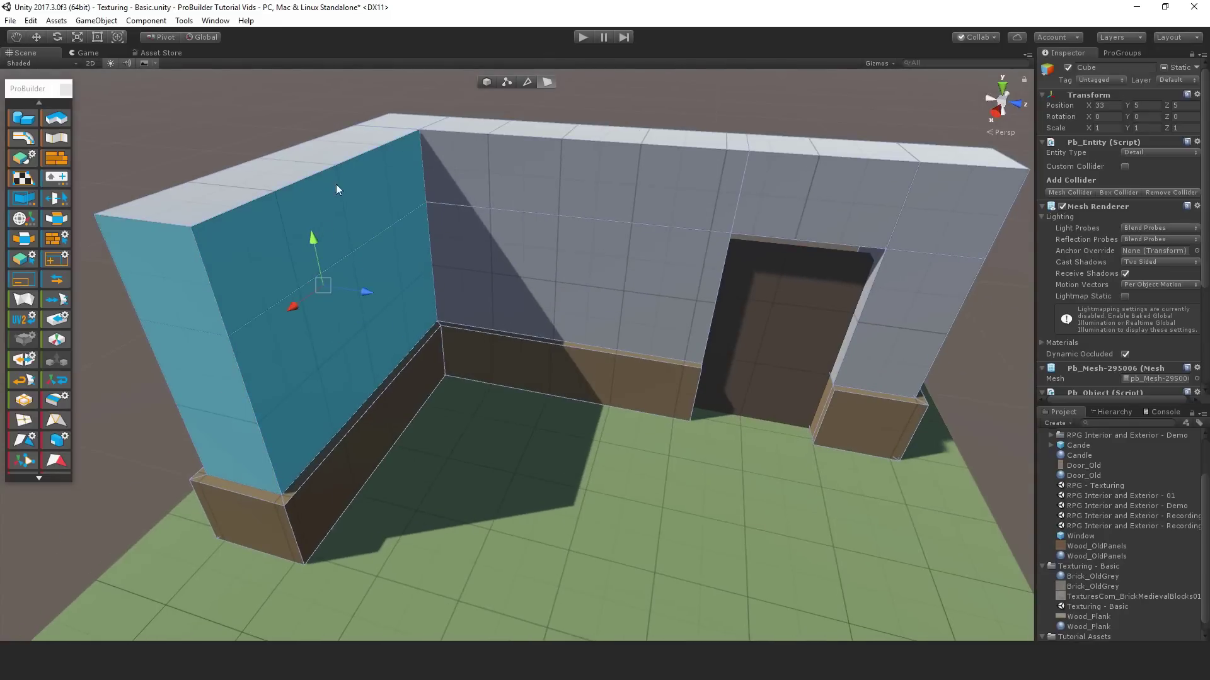
pyautogui.keyDown('shift'); pyautogui.click(354, 146); pyautogui.keyUp('shift')
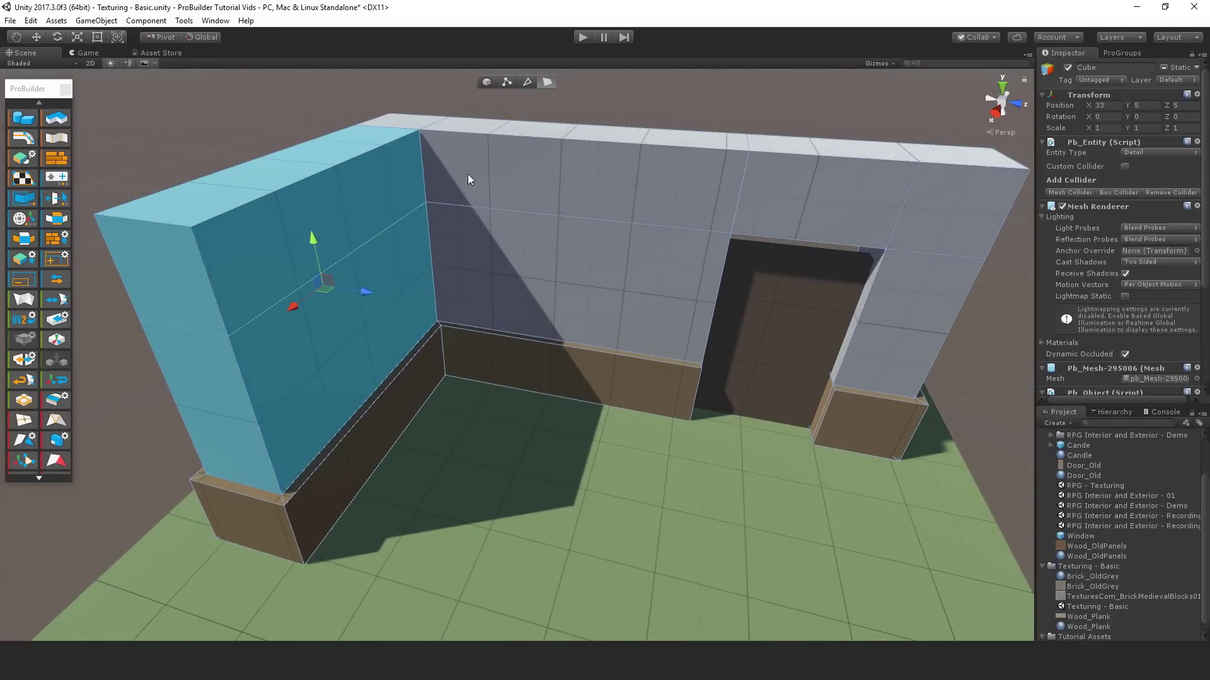
pyautogui.keyDown('alt'); pyautogui.moveTo(626, 251); pyautogui.dragTo(557, 254); pyautogui.keyUp('alt')
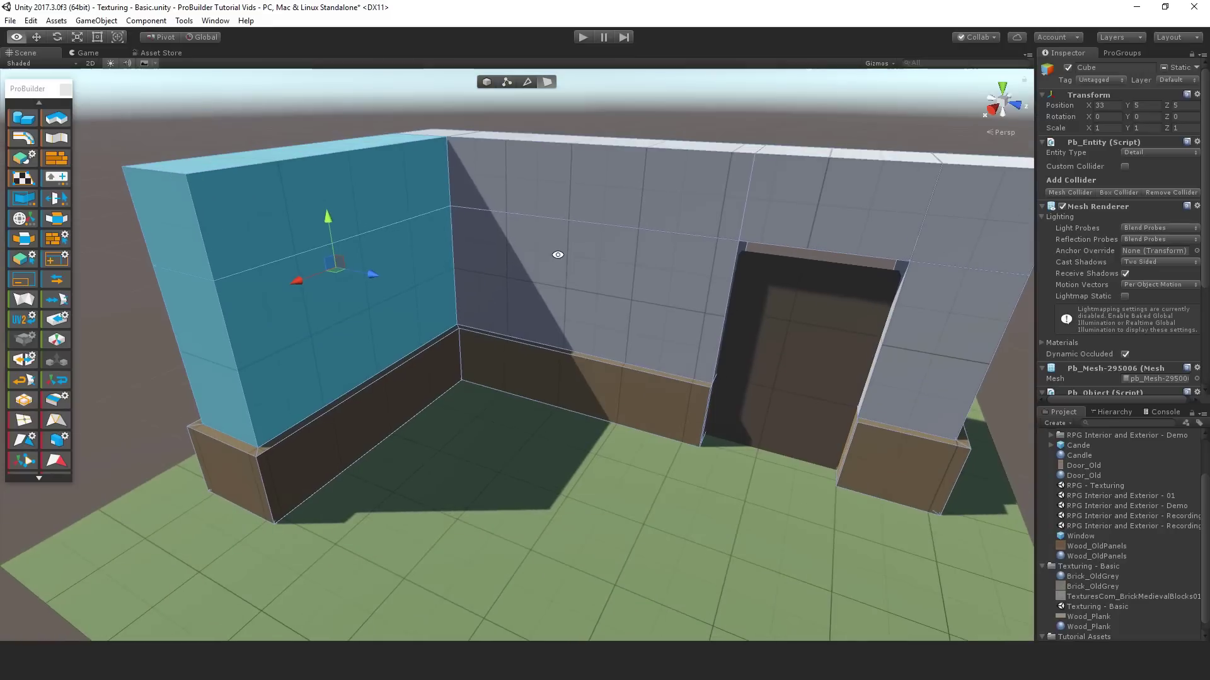
# Step: Select the short wall's inner face above the brown base and extend the selection to all faces with the same vertex color
pyautogui.click(368, 323)
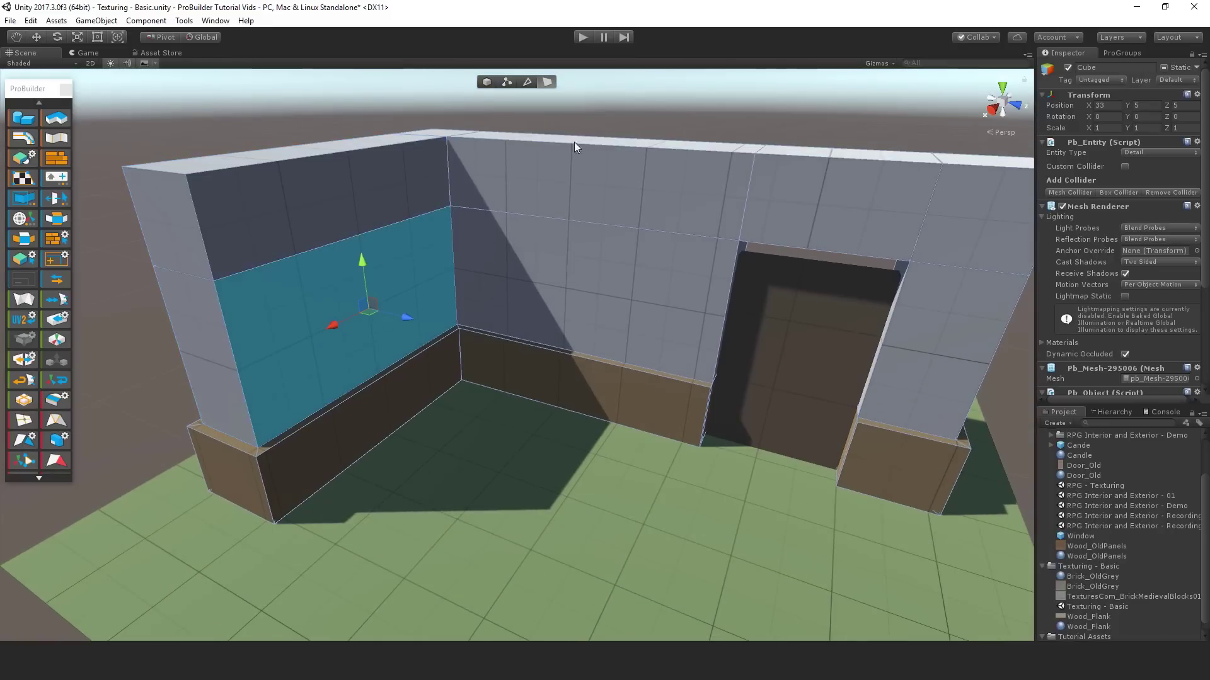
pyautogui.click(31, 258)
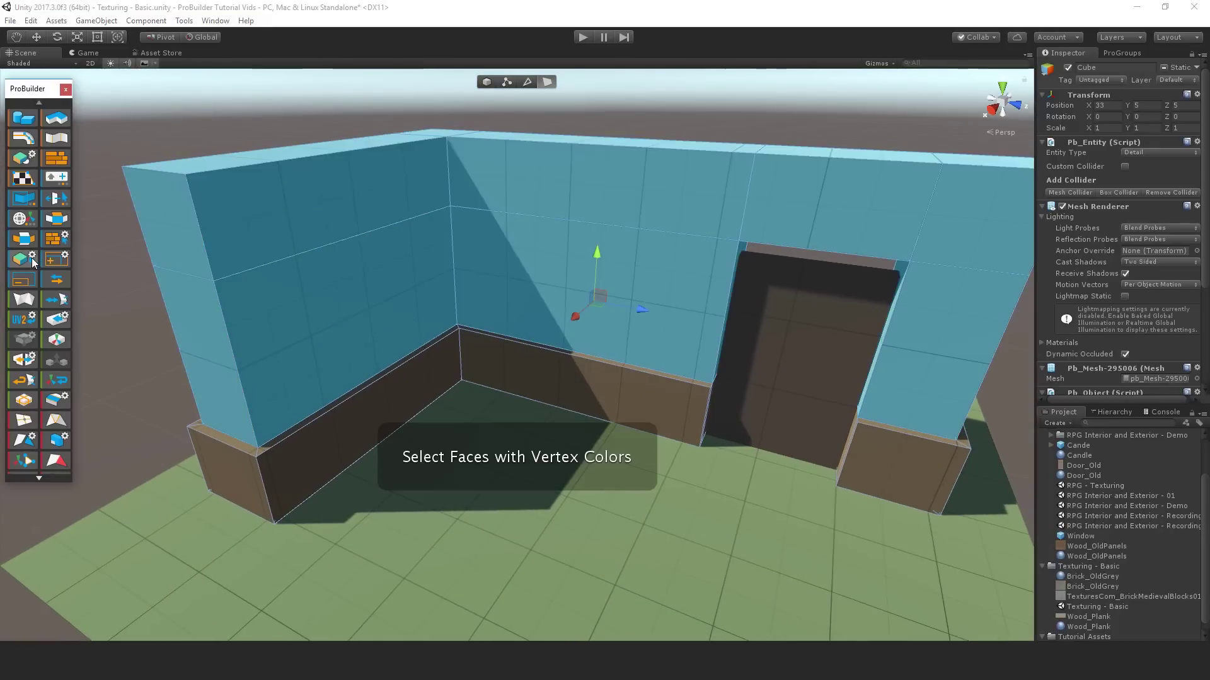
pyautogui.moveTo(314, 331)
pyautogui.keyDown('alt'); pyautogui.mouseDown()
pyautogui.moveTo(650, 330)
pyautogui.moveTo(932, 285)
pyautogui.moveTo(959, 249)
pyautogui.moveTo(501, 326)
pyautogui.moveTo(303, 338)
pyautogui.mouseUp(); pyautogui.keyUp('alt')
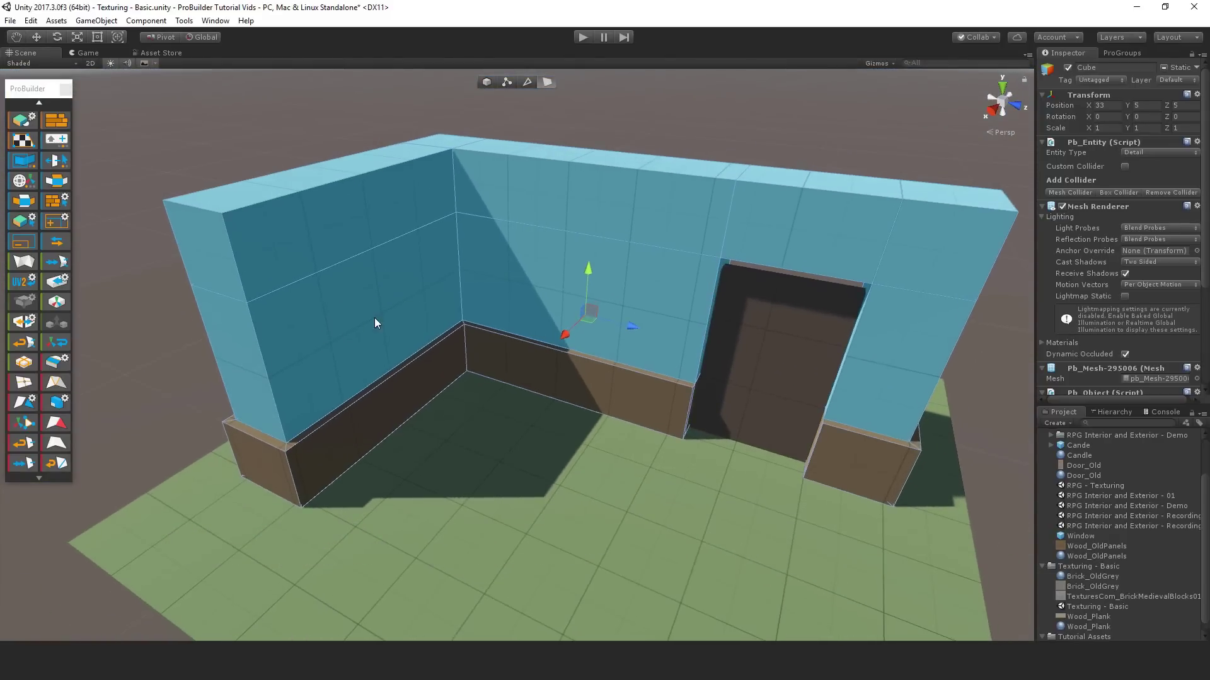
pyautogui.moveTo(383, 315); pyautogui.dragTo(324, 310, button='middle')
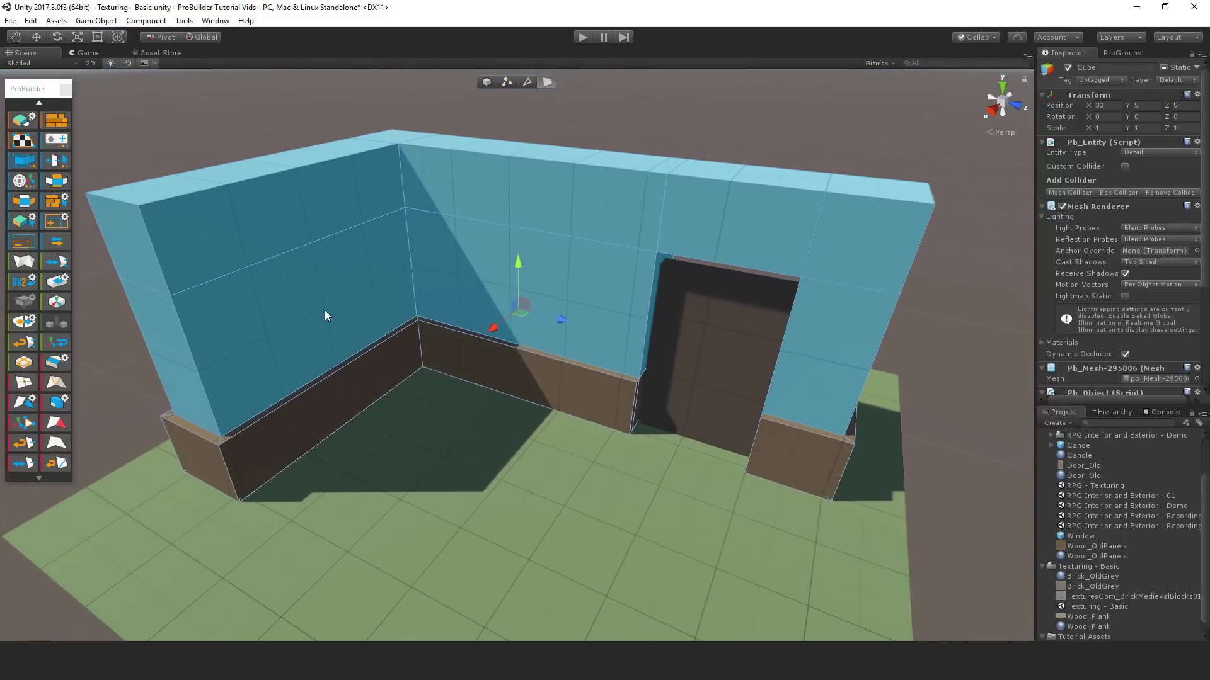
pyautogui.scroll(-2, 288, 307)
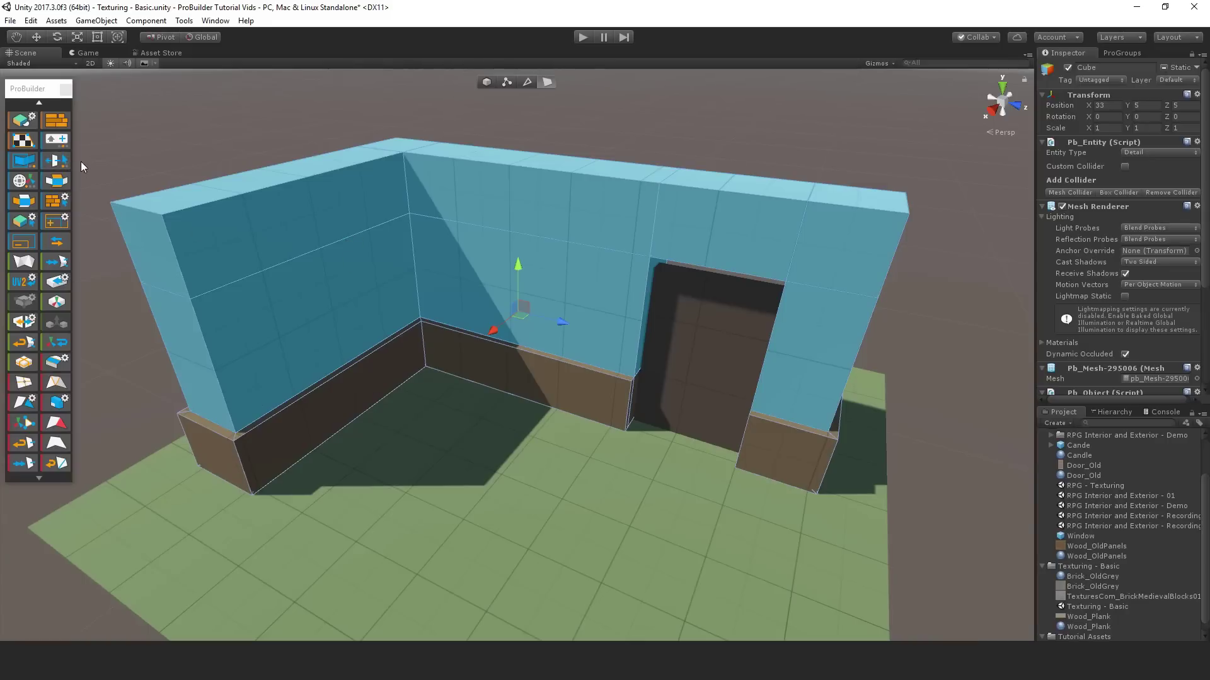
# Step: Assign the Brick_OldGrey material to the selected upper wall faces and clear the selection
pyautogui.click(55, 118)
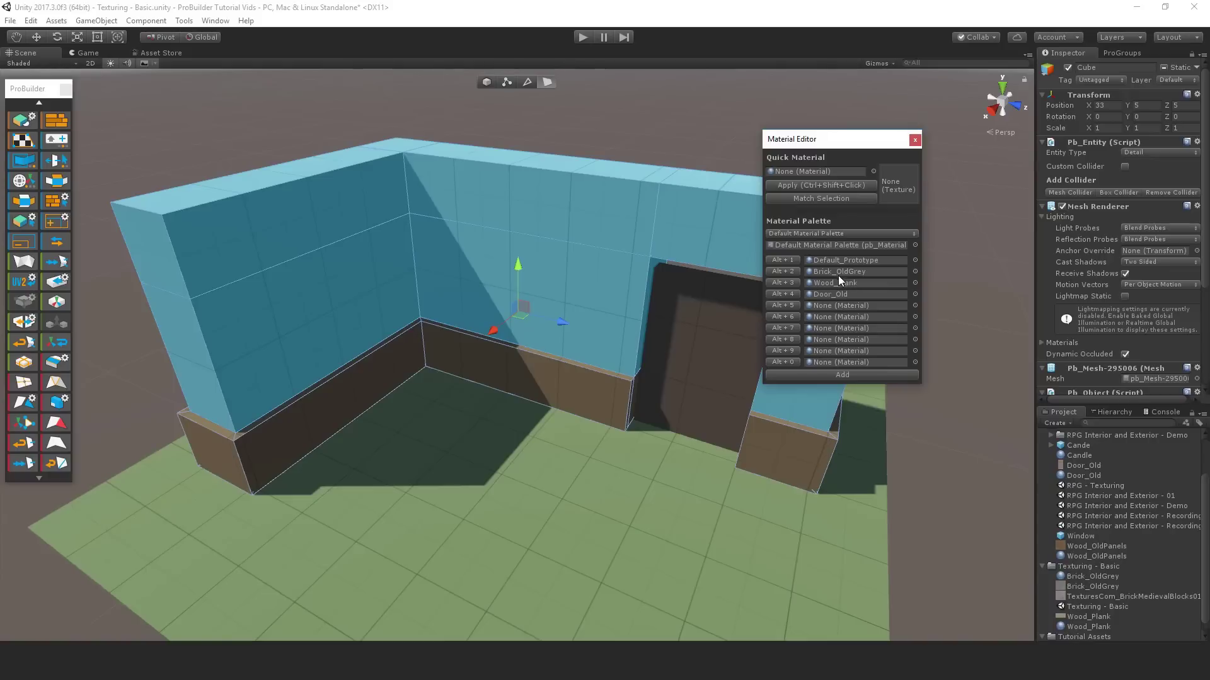
pyautogui.click(807, 273)
pyautogui.click(915, 139)
pyautogui.keyDown('alt'); pyautogui.moveTo(614, 251); pyautogui.dragTo(610, 244); pyautogui.keyUp('alt')
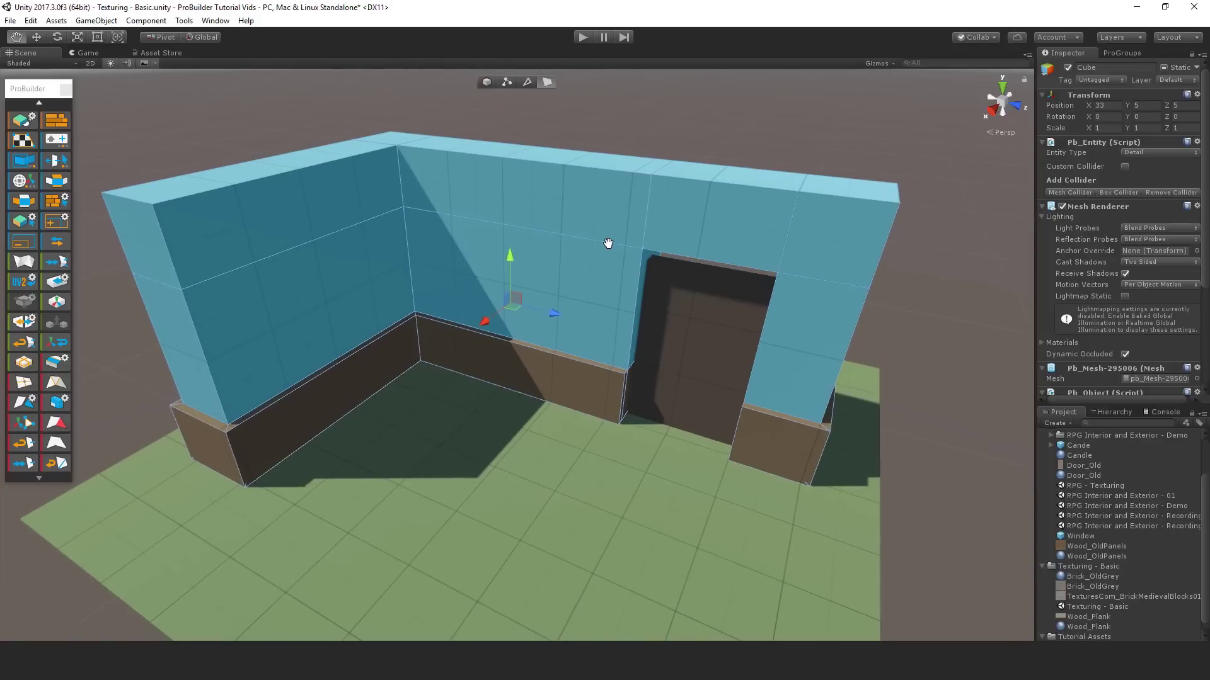
pyautogui.hotkey('alt', '2')
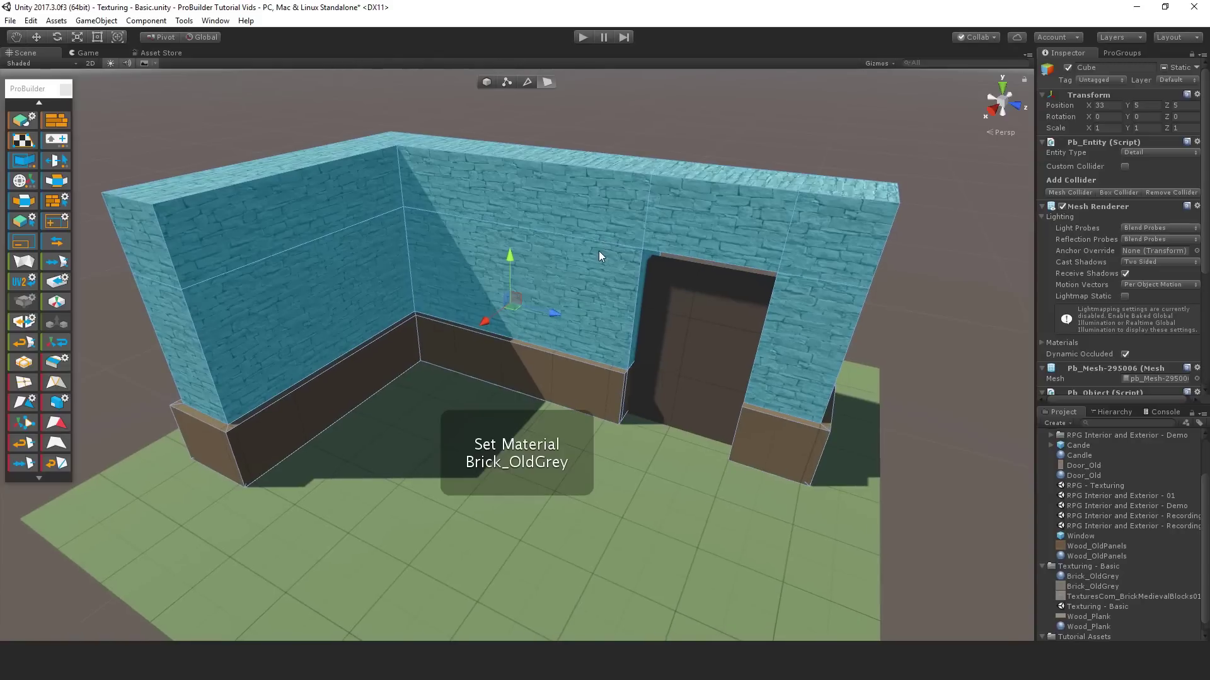
pyautogui.click(603, 140)
# Step: Select the brown base face on the short wall and extend the selection to all faces with the same vertex color
pyautogui.keyDown('alt'); pyautogui.moveTo(499, 376); pyautogui.dragTo(406, 337); pyautogui.keyUp('alt')
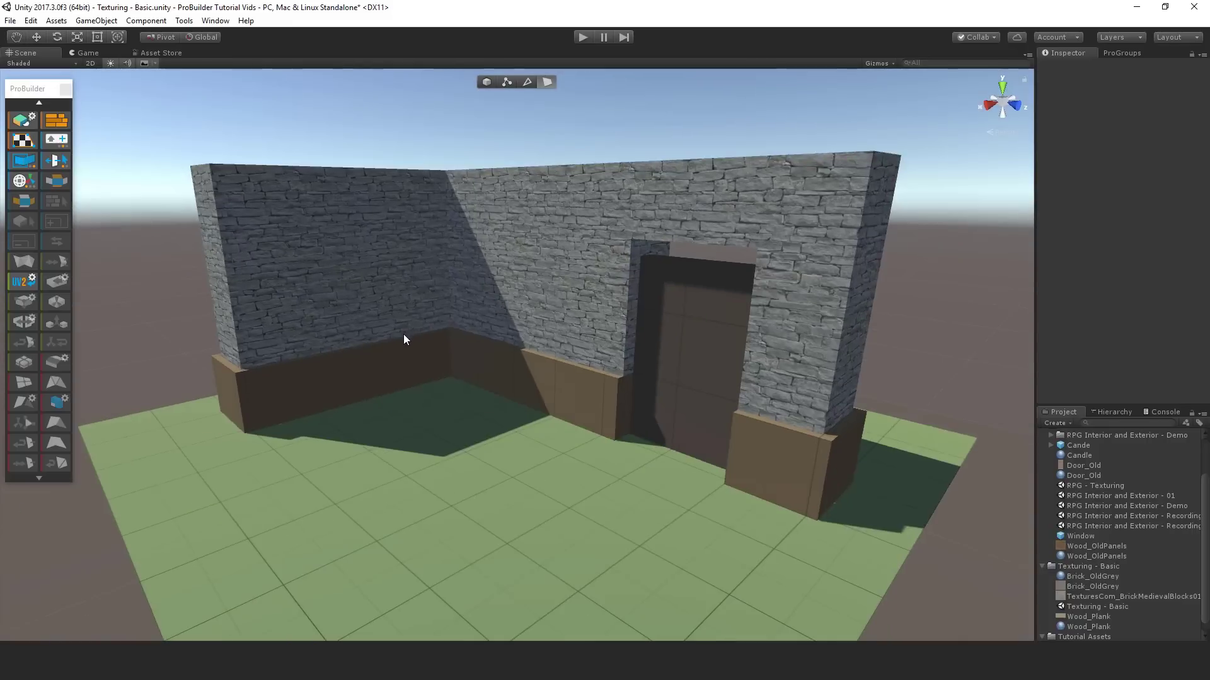
pyautogui.scroll(3, 390, 359)
pyautogui.click(381, 379)
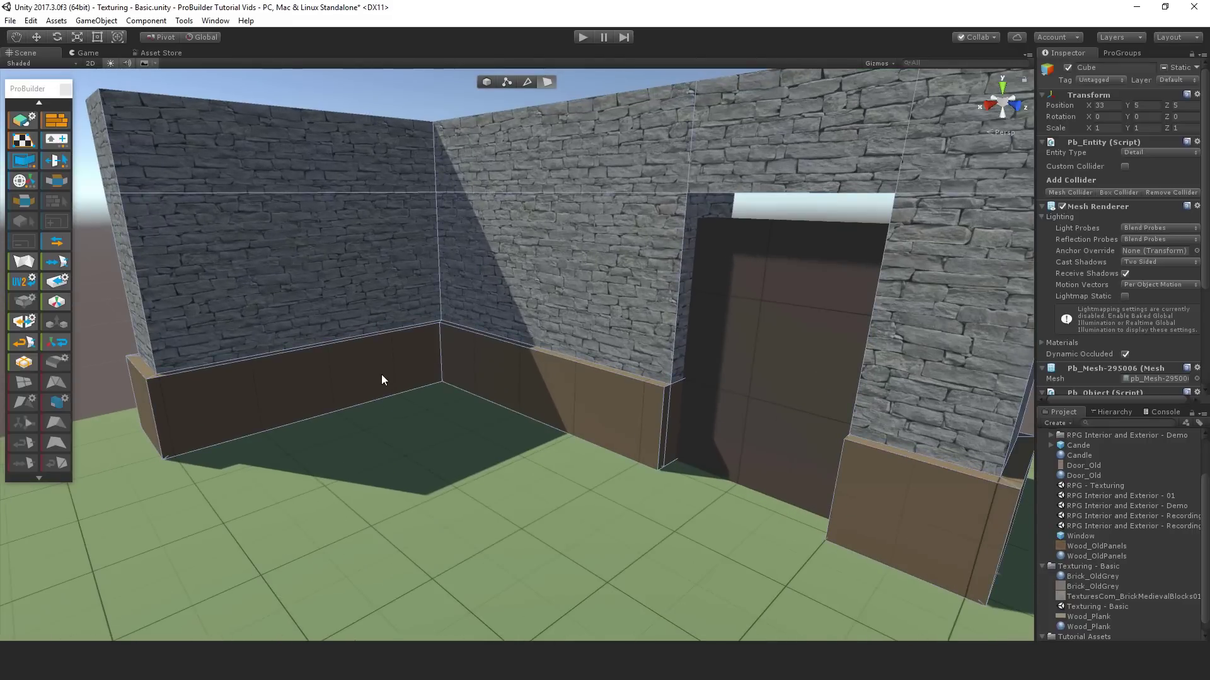
pyautogui.click(381, 378)
pyautogui.keyDown('alt'); pyautogui.moveTo(301, 387); pyautogui.dragTo(291, 453); pyautogui.keyUp('alt')
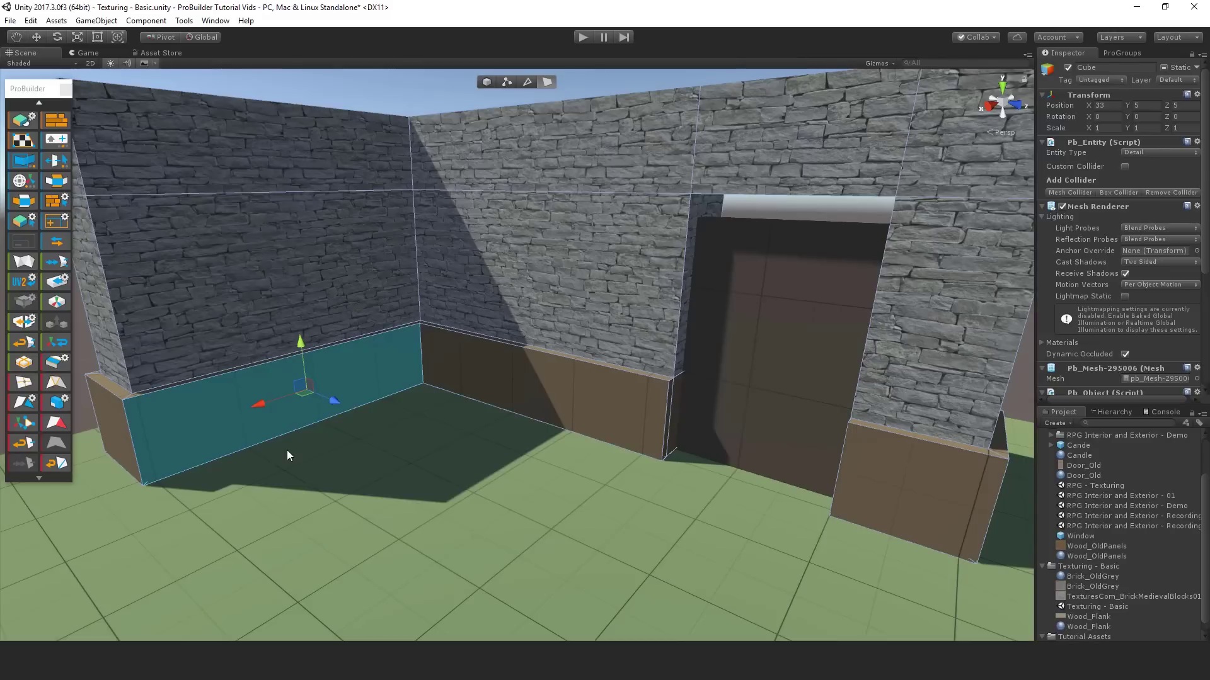
pyautogui.click(31, 182)
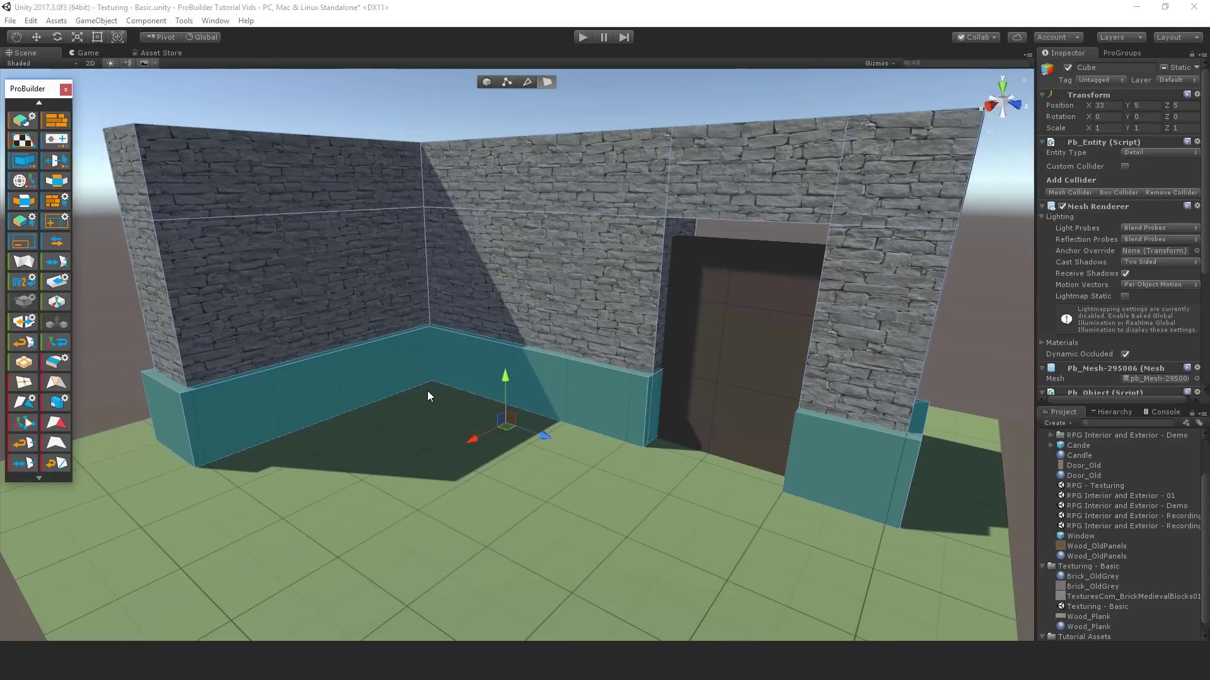
# Step: Assign the Wood_Plank material to the selected base faces, check the material palette, and clear the selection
pyautogui.hotkey('alt', '1')
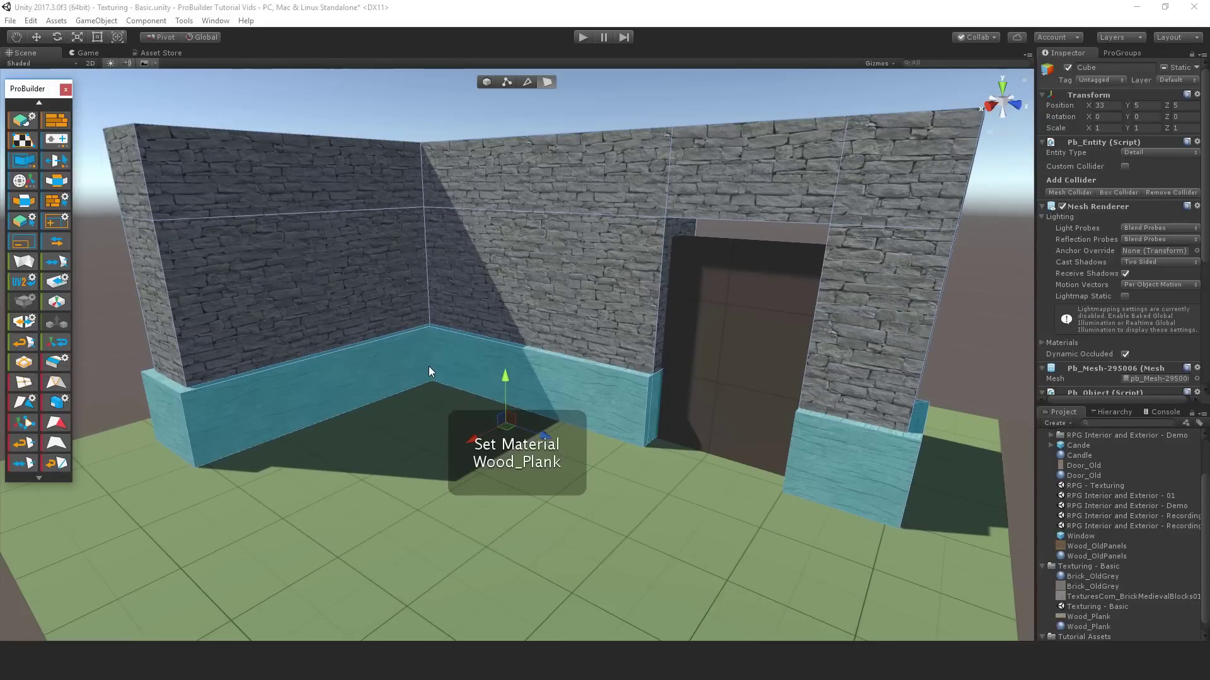
pyautogui.click(56, 125)
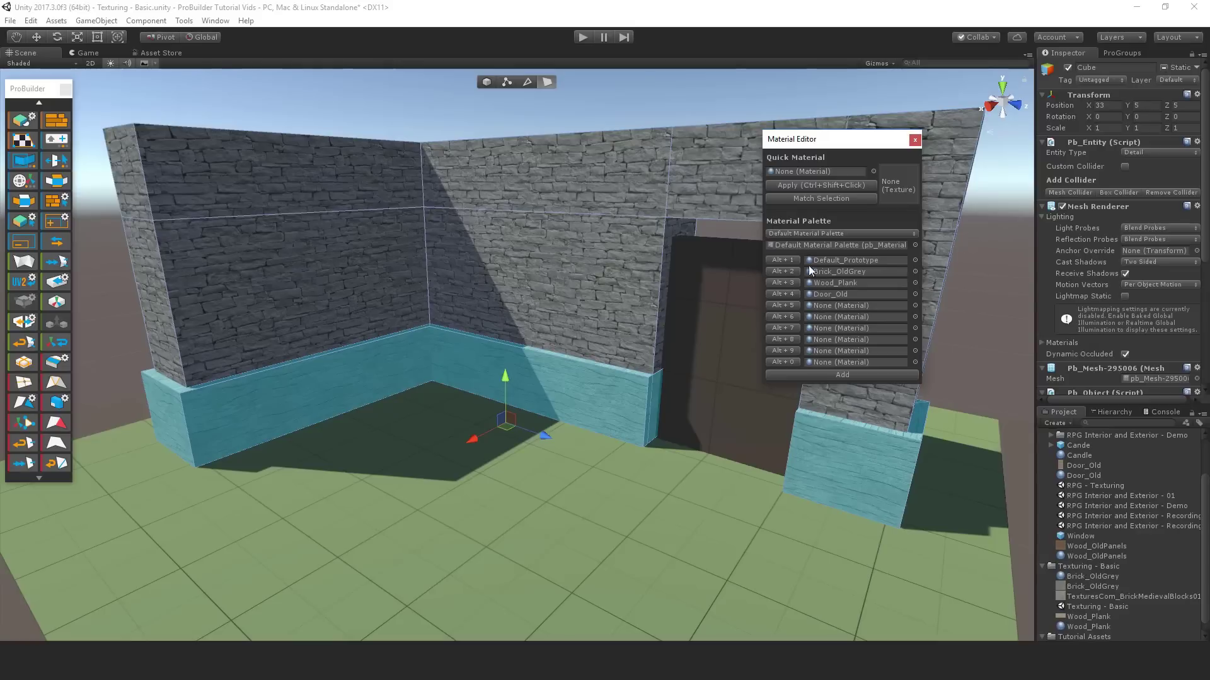
pyautogui.click(915, 140)
pyautogui.click(386, 125)
# Step: Examine the brick and wood textures along the walls, especially the grain direction on top of the wooden base
pyautogui.keyDown('alt'); pyautogui.moveTo(386, 125); pyautogui.dragTo(294, 318); pyautogui.keyUp('alt')
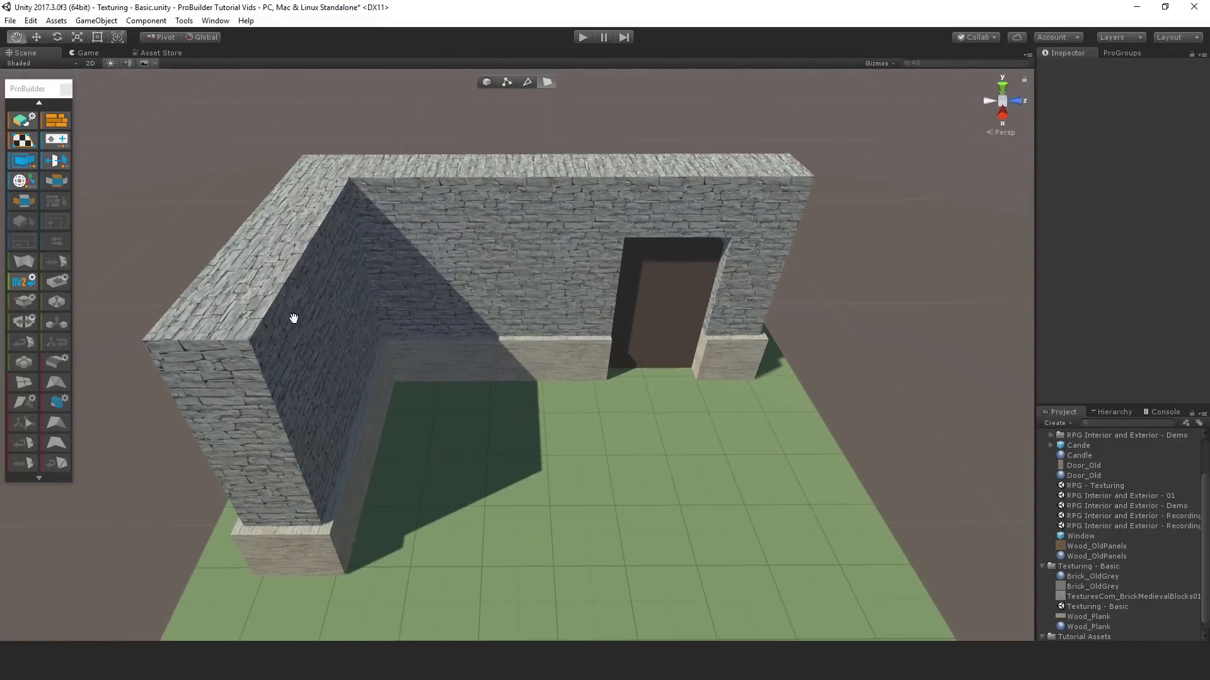
pyautogui.moveTo(294, 318); pyautogui.dragTo(433, 214, button='middle')
pyautogui.scroll(8, 432, 467)
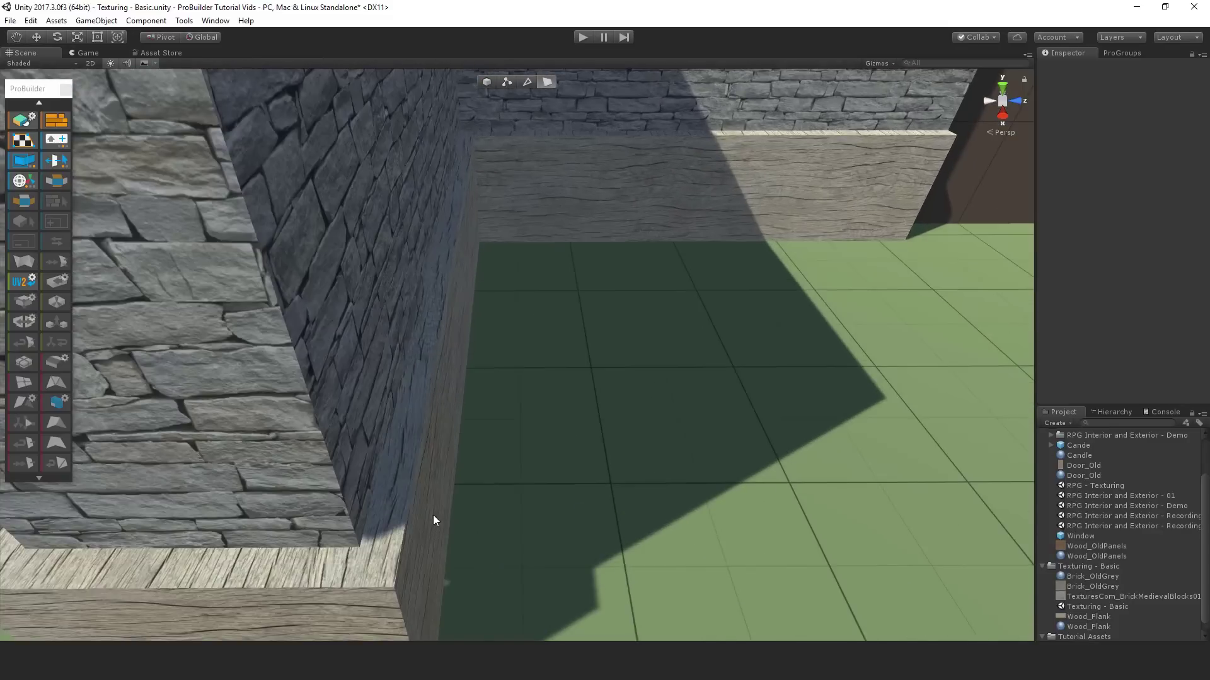
pyautogui.moveTo(433, 515); pyautogui.dragTo(445, 475, button='middle')
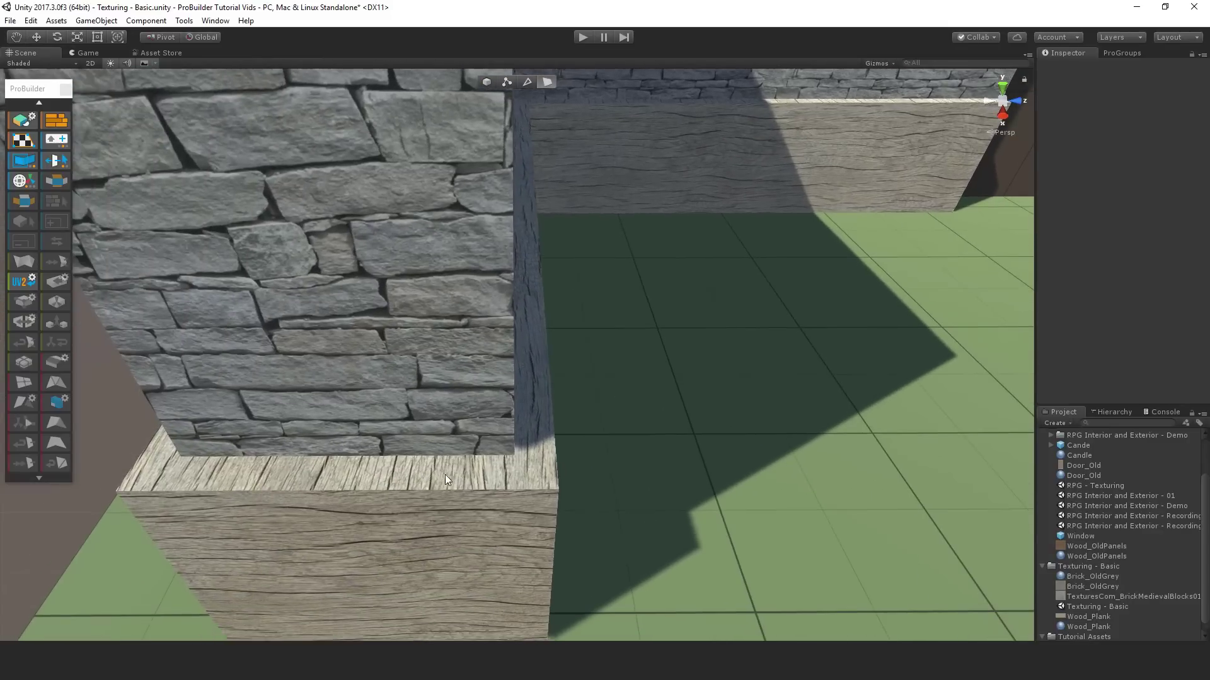
pyautogui.keyDown('alt'); pyautogui.moveTo(477, 473); pyautogui.dragTo(584, 350); pyautogui.keyUp('alt')
pyautogui.scroll(-8, 539, 406)
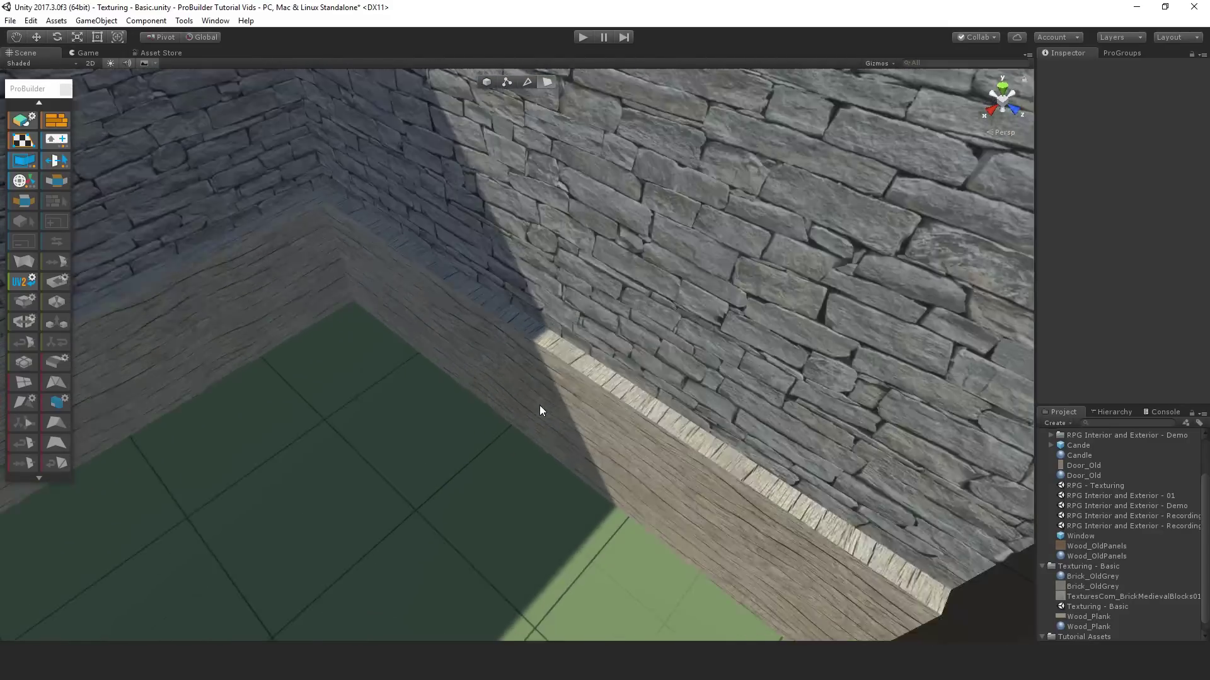
pyautogui.keyDown('alt'); pyautogui.moveTo(523, 406); pyautogui.dragTo(545, 332); pyautogui.keyUp('alt')
pyautogui.moveTo(545, 332); pyautogui.dragTo(504, 429, button='middle')
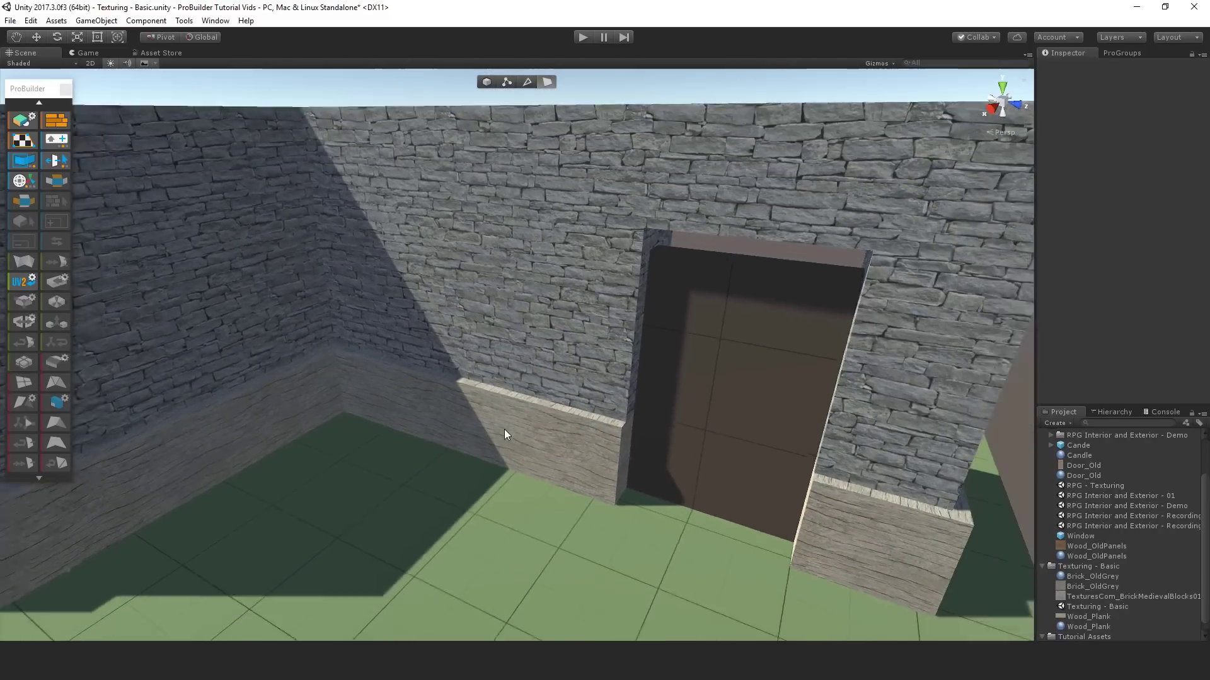
pyautogui.scroll(-4, 506, 427)
# Step: Check the individual faces of the brick wall and the door panel from several angles
pyautogui.click(525, 297)
pyautogui.click(501, 228)
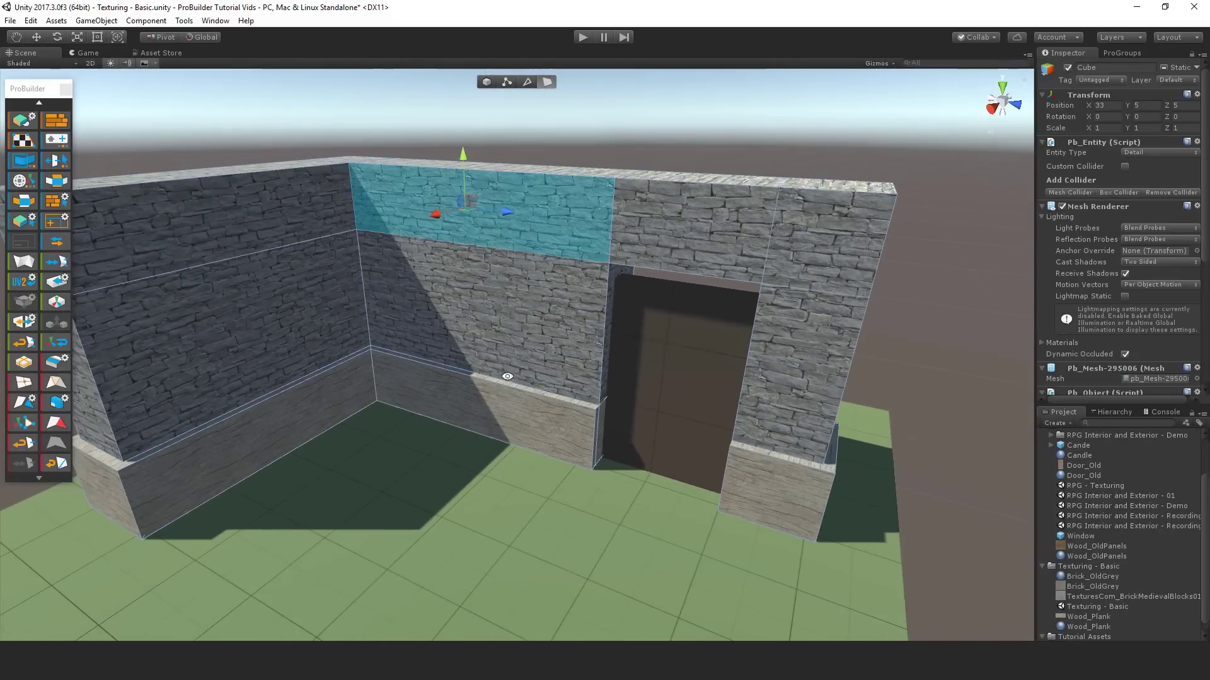
pyautogui.keyDown('alt'); pyautogui.moveTo(507, 377); pyautogui.dragTo(512, 350); pyautogui.keyUp('alt')
pyautogui.moveTo(321, 245); pyautogui.dragTo(382, 268, button='middle')
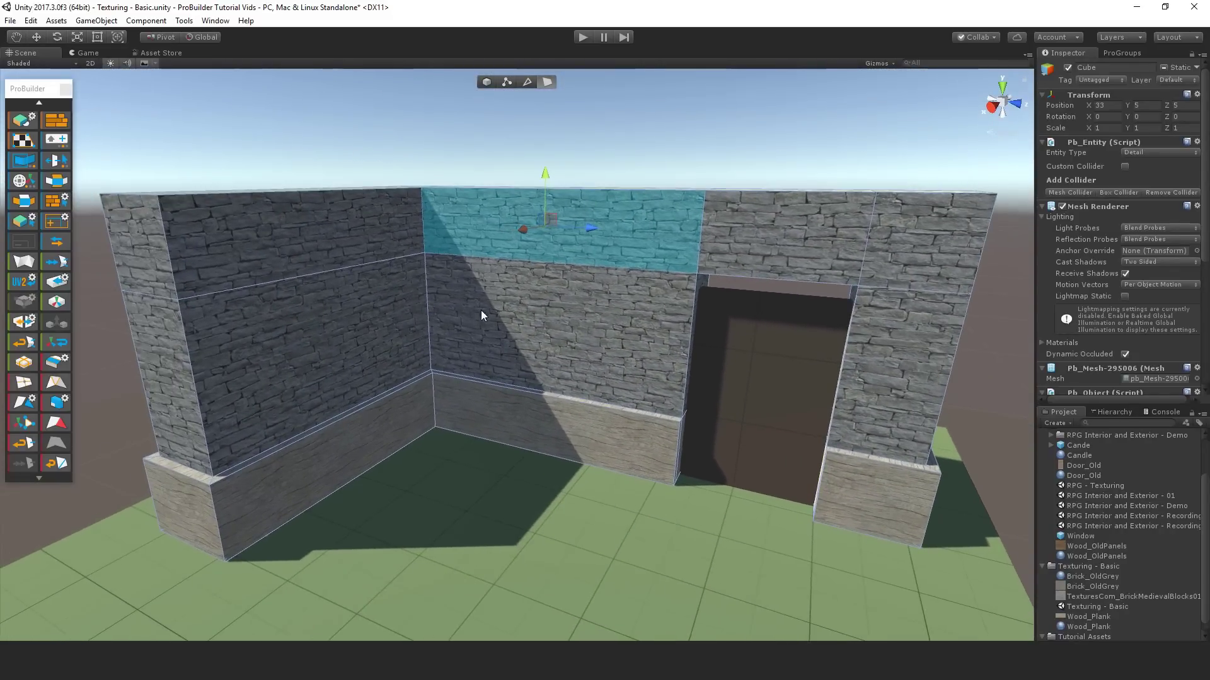
pyautogui.keyDown('alt'); pyautogui.moveTo(478, 308); pyautogui.dragTo(462, 283); pyautogui.keyUp('alt')
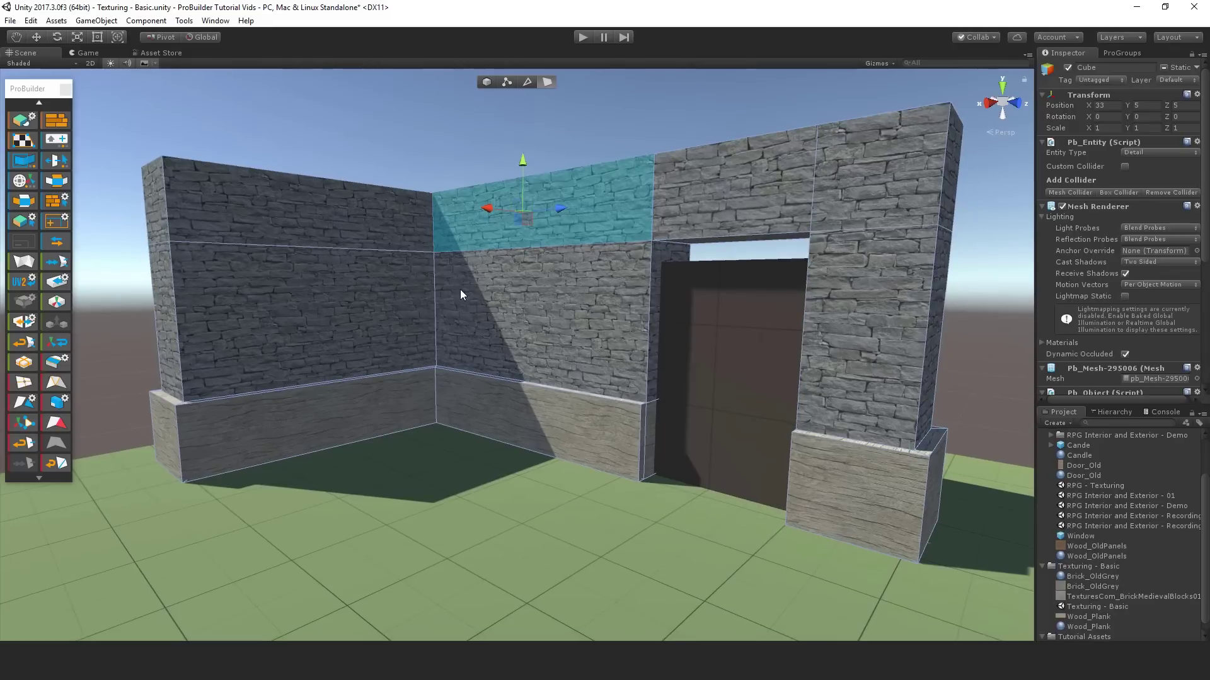
pyautogui.click(768, 348)
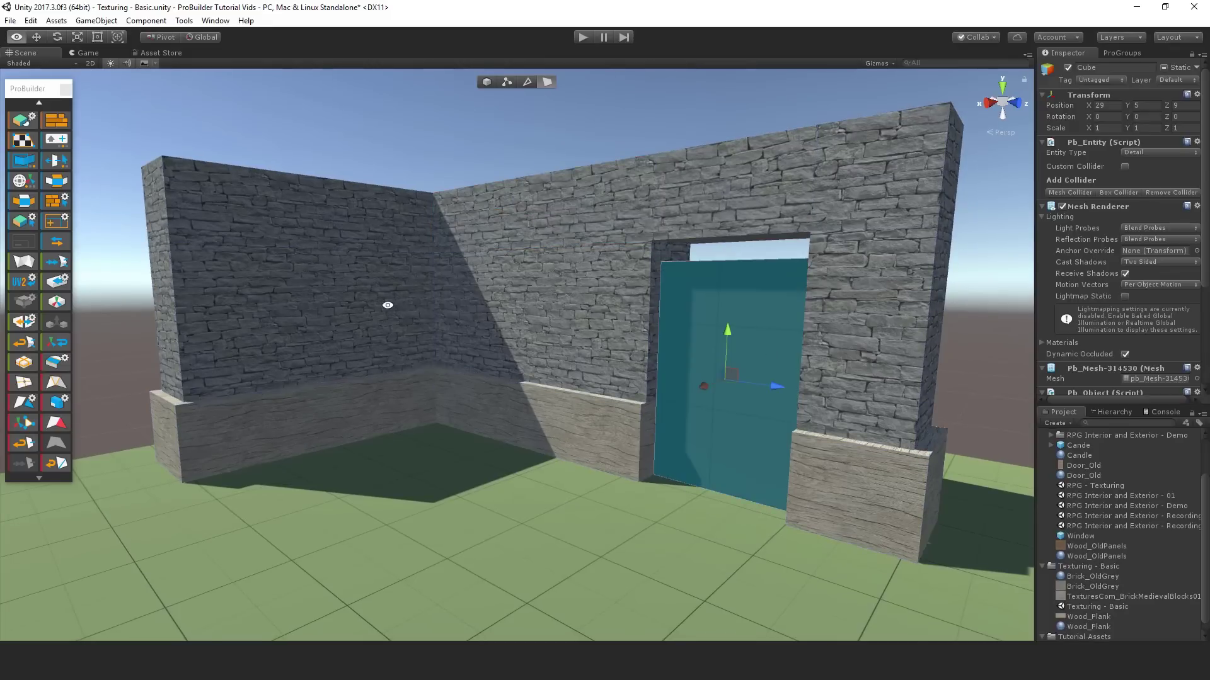
pyautogui.keyDown('alt'); pyautogui.moveTo(391, 291); pyautogui.dragTo(434, 371); pyautogui.keyUp('alt')
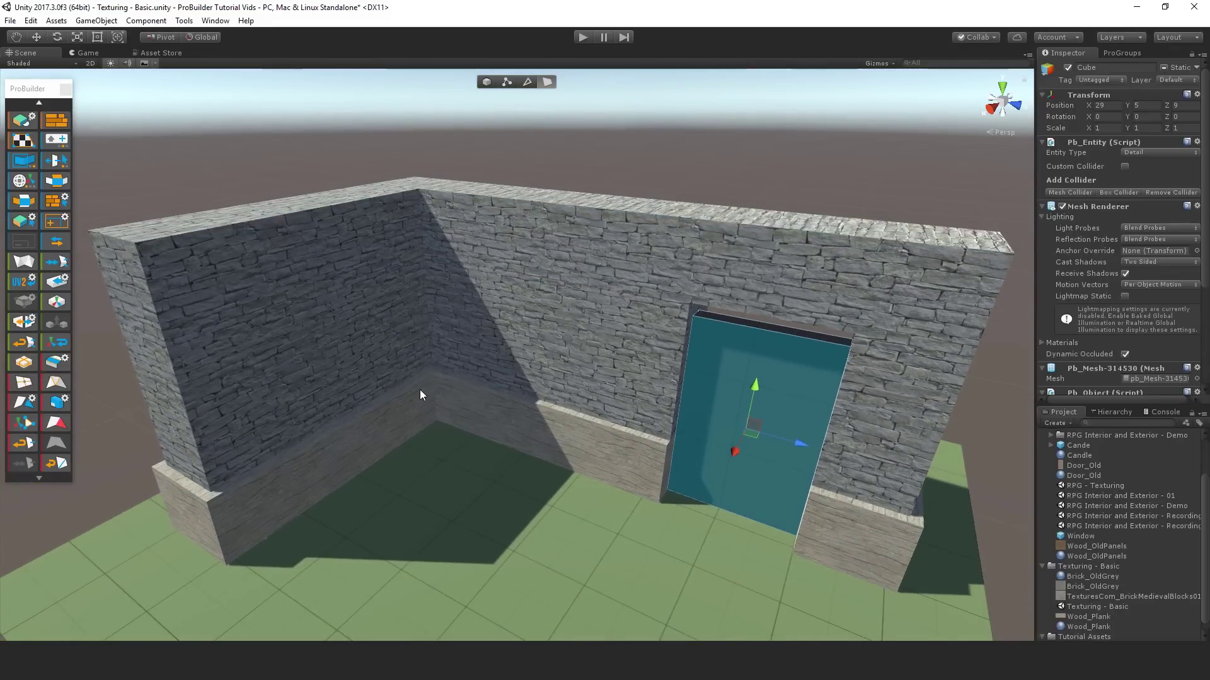
# Step: Select the narrow top ledge face of the long wall's wooden base, between the inner corner and the doorway
pyautogui.scroll(10, 420, 389)
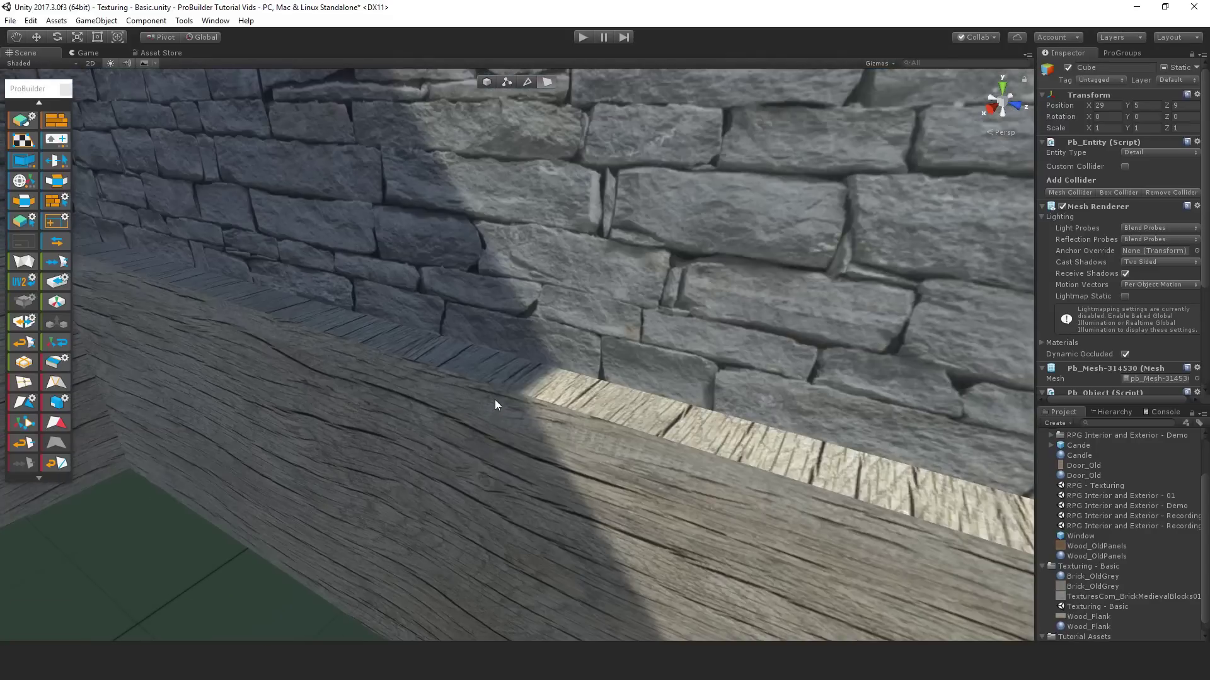
pyautogui.click(508, 383)
pyautogui.scroll(-6, 509, 391)
pyautogui.keyDown('alt'); pyautogui.moveTo(512, 395); pyautogui.dragTo(504, 419); pyautogui.keyUp('alt')
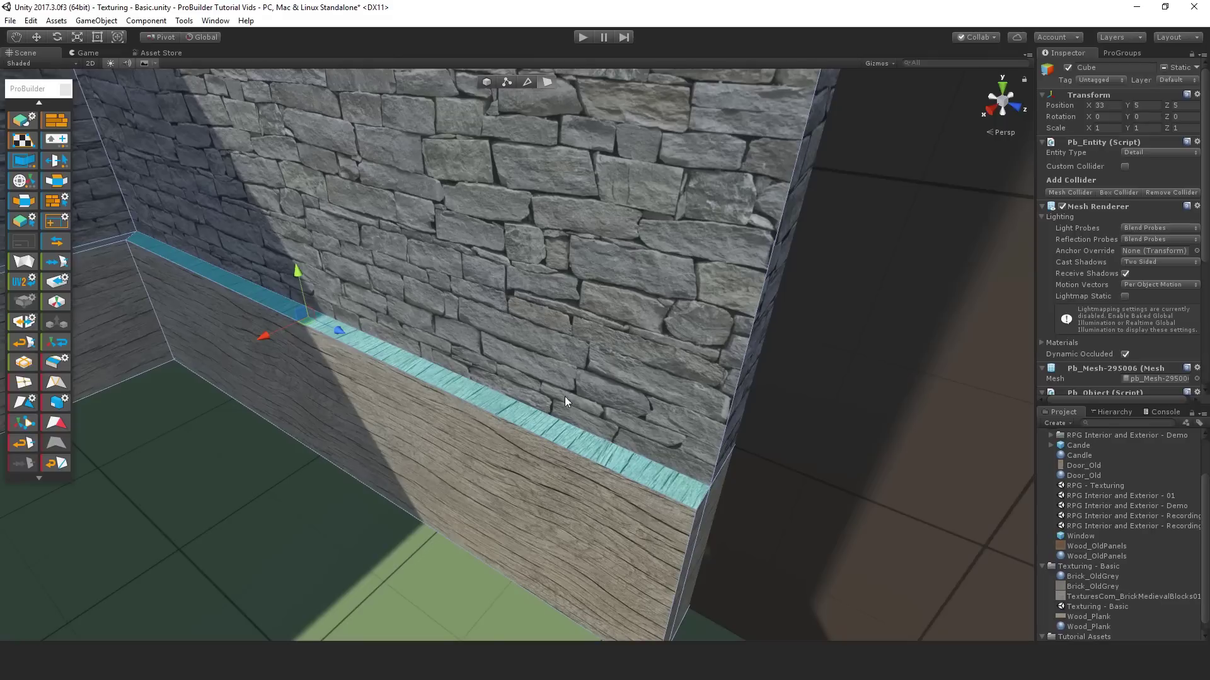
# Step: Open the UV Editor beside the wall and find the selected ledge face in the UV layout
pyautogui.click(24, 140)
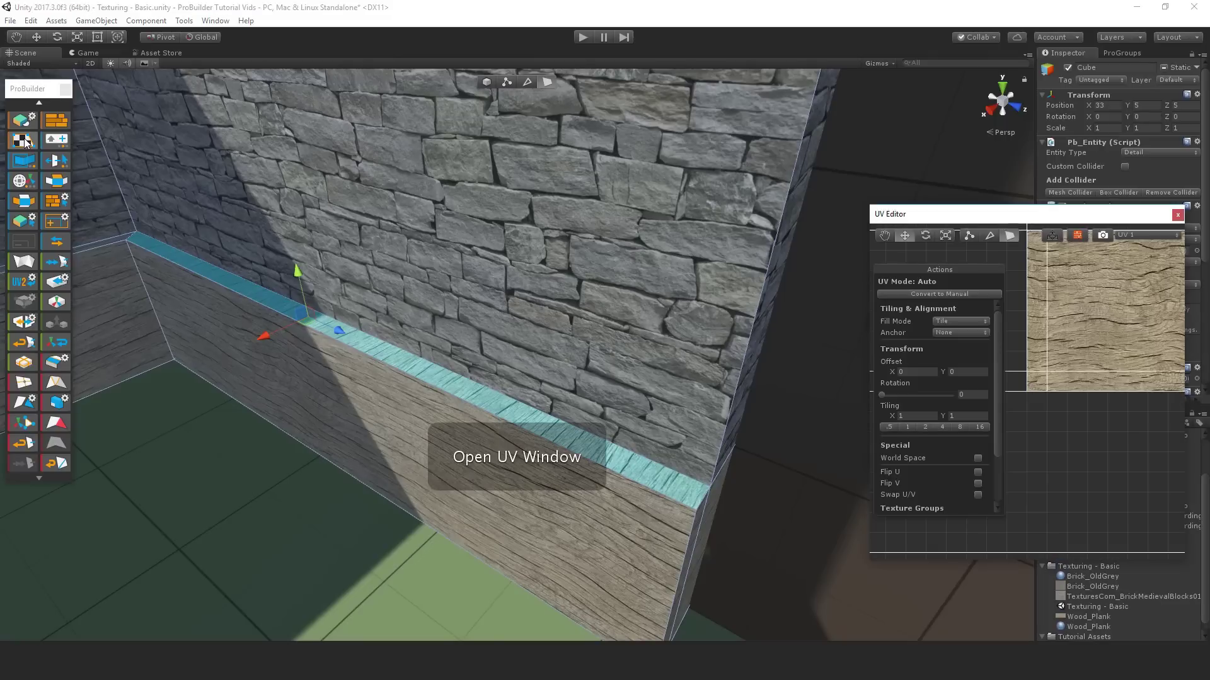
pyautogui.moveTo(1005, 216); pyautogui.dragTo(950, 204)
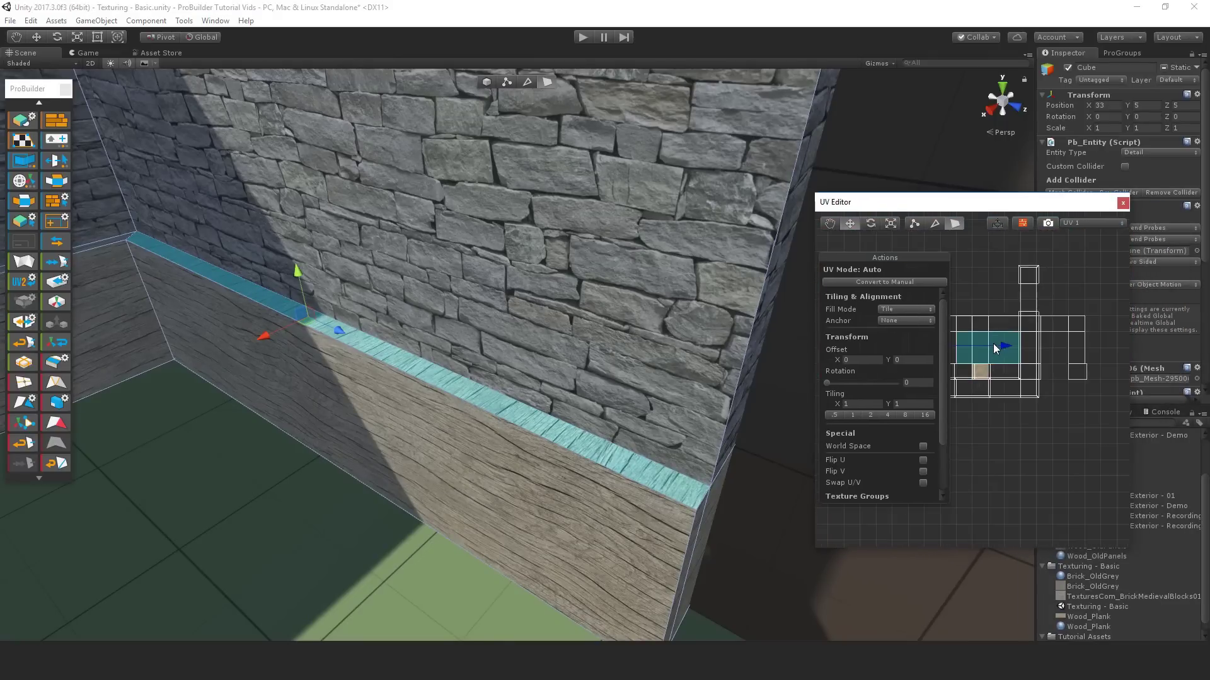
pyautogui.scroll(-4, 994, 350)
pyautogui.moveTo(995, 353); pyautogui.dragTo(1029, 356, button='middle')
pyautogui.scroll(8, 990, 339)
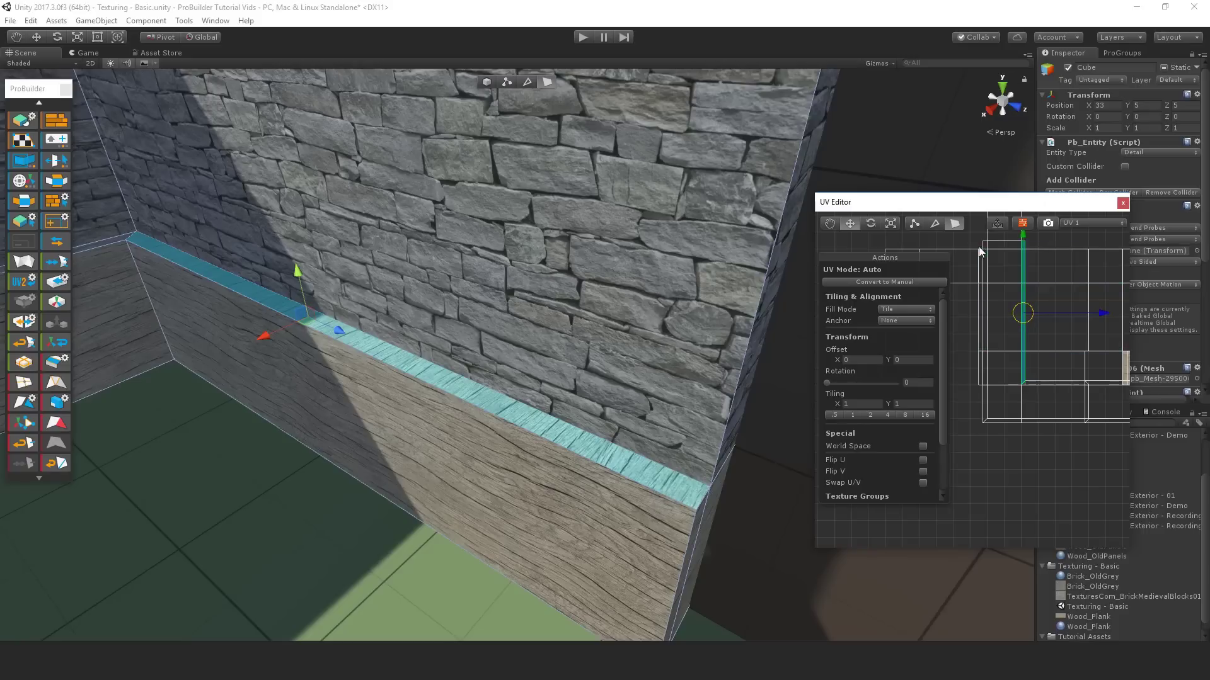
pyautogui.moveTo(988, 206); pyautogui.dragTo(1036, 204)
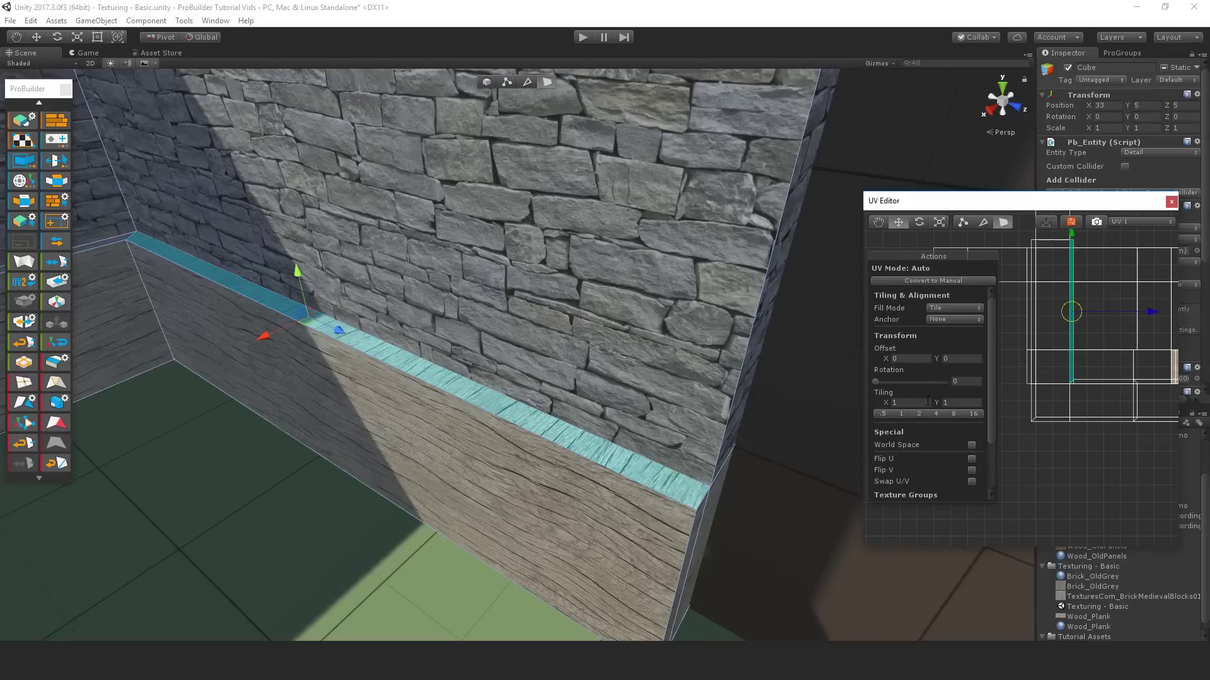
# Step: Turn on the in-scene texture controls and try the move, rotate and scale modes on the ledge face
pyautogui.keyDown('alt'); pyautogui.moveTo(621, 408); pyautogui.dragTo(613, 411); pyautogui.keyUp('alt')
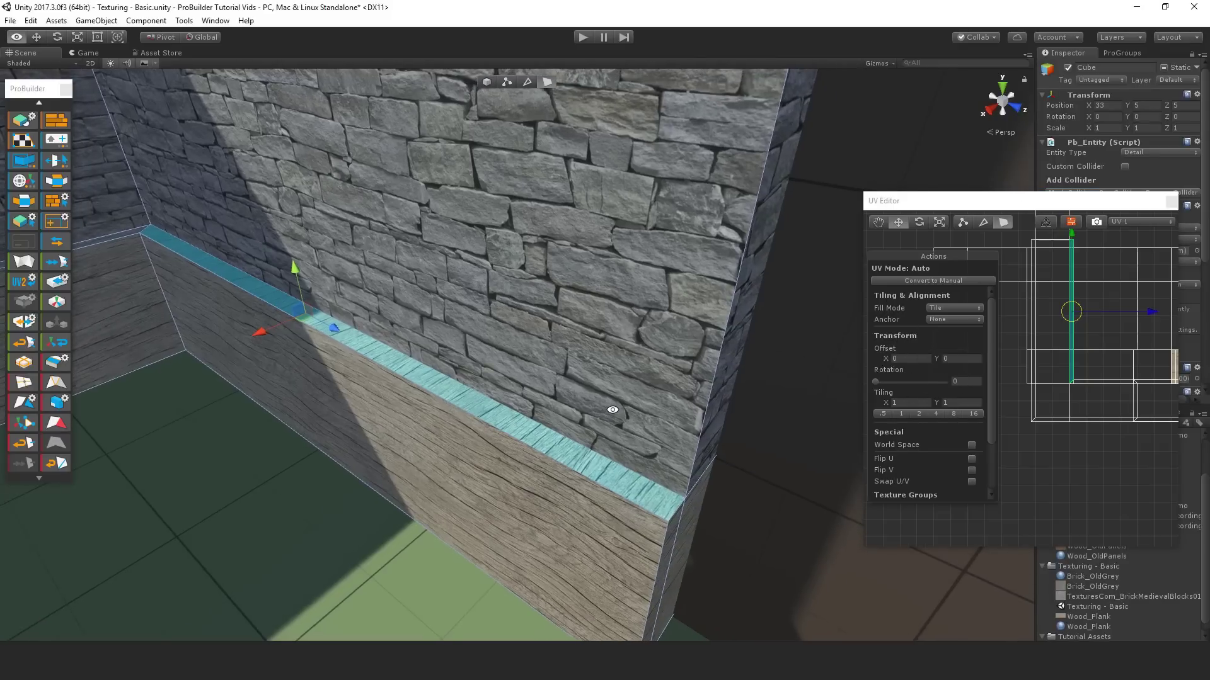
pyautogui.click(1047, 227)
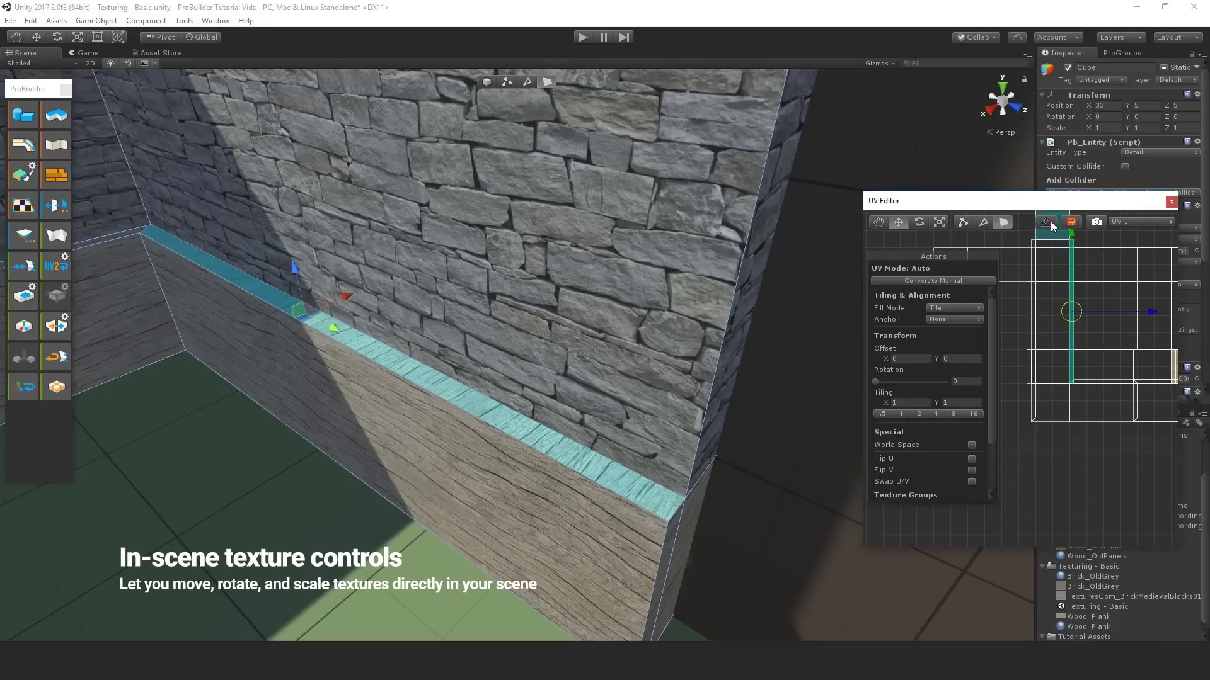
pyautogui.moveTo(457, 283); pyautogui.dragTo(484, 315, button='middle')
pyautogui.press('e')
pyautogui.press('r')
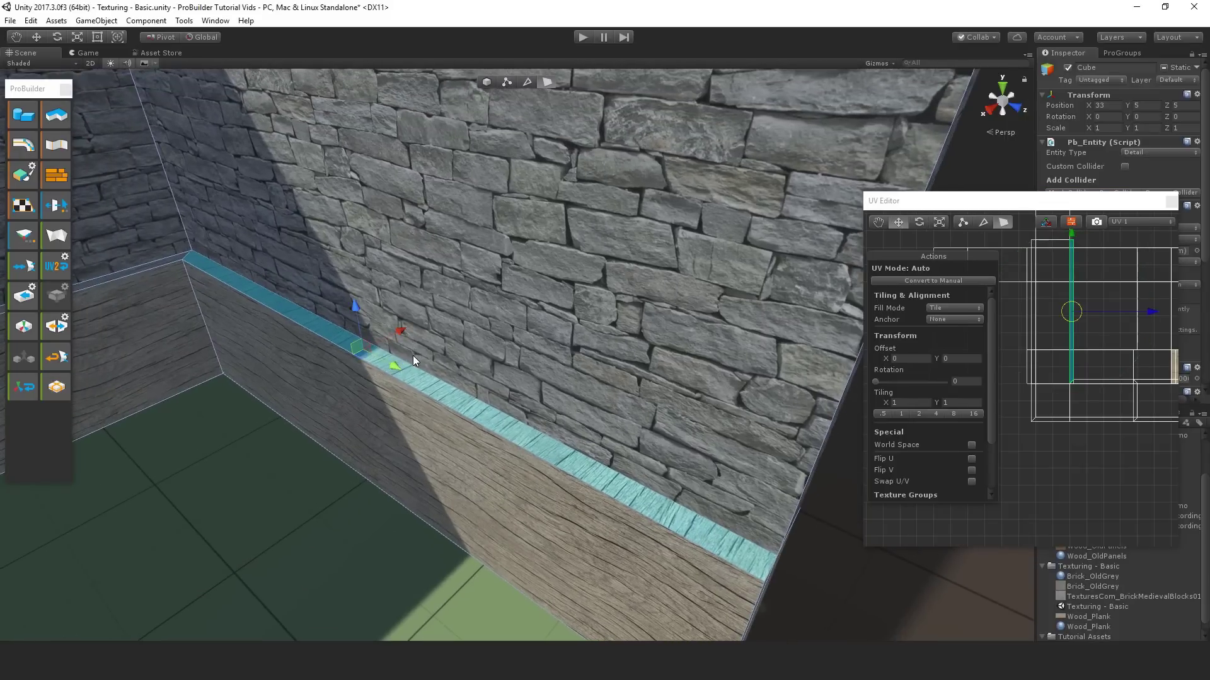
pyautogui.press('w')
pyautogui.press('e')
pyautogui.press('r')
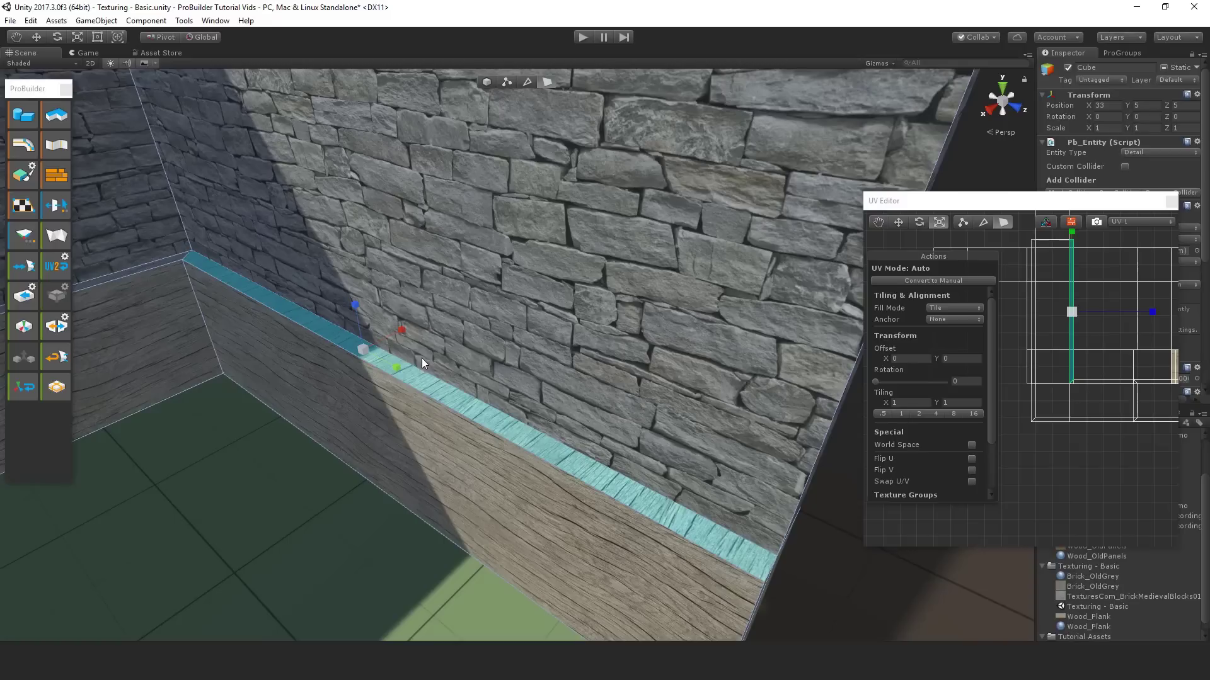
# Step: Try a freehand rotation of the ledge's wood texture, undo it, and rotate the texture by exactly 90 degrees with snapping
pyautogui.press('e')
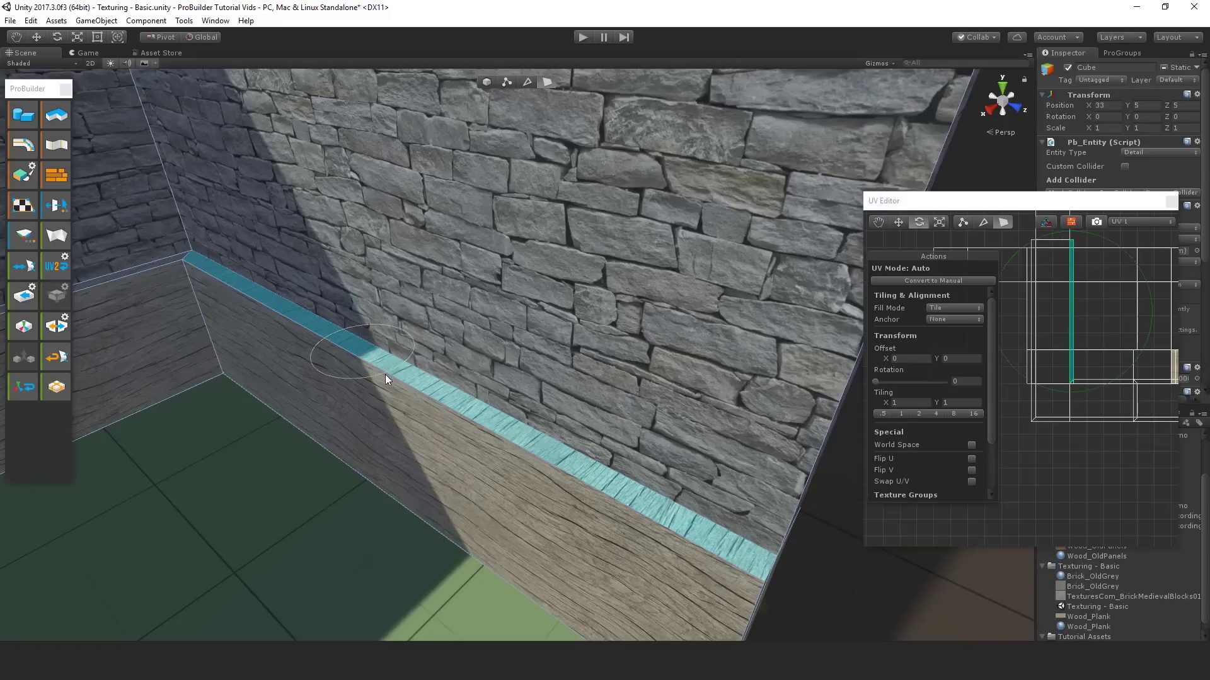
pyautogui.moveTo(384, 376); pyautogui.dragTo(514, 345)
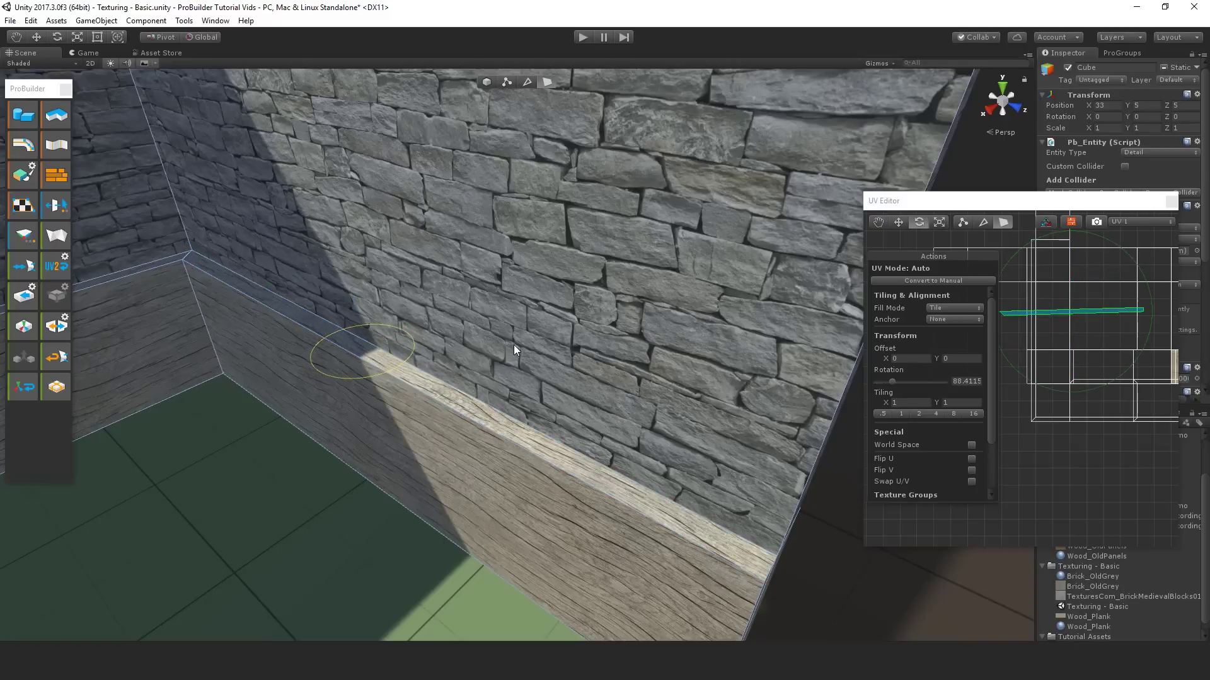
pyautogui.hotkey('ctrl', 'z')
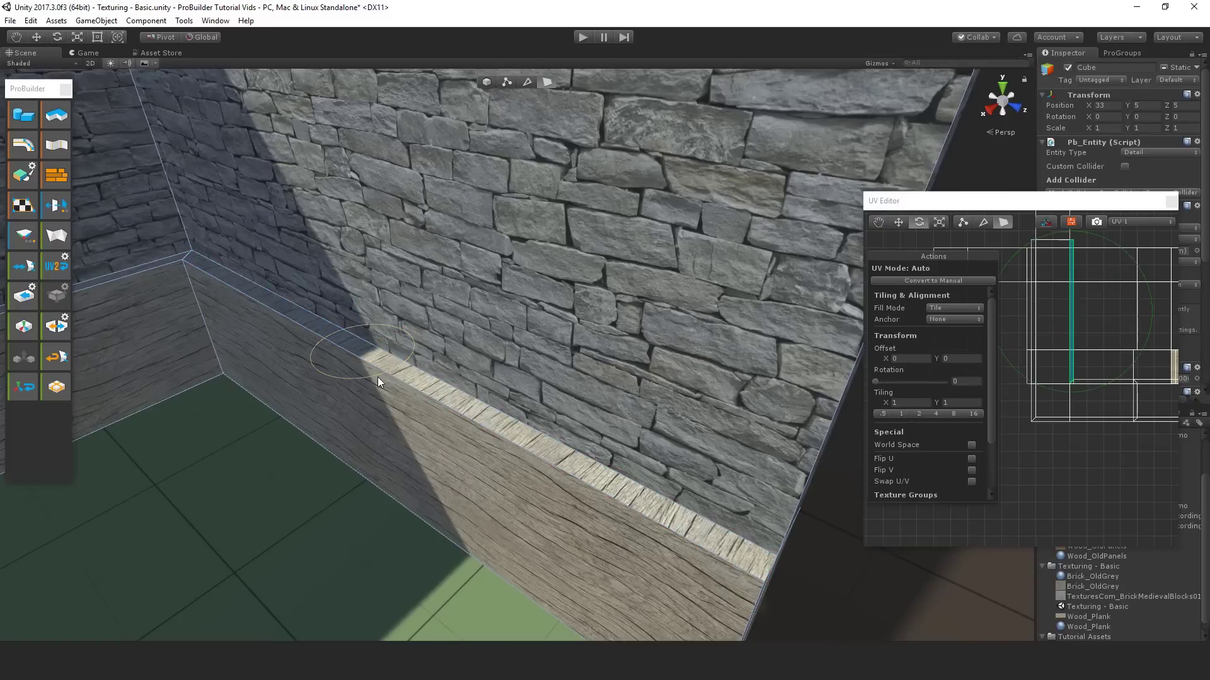
pyautogui.keyDown('ctrl'); pyautogui.moveTo(377, 377); pyautogui.dragTo(485, 363); pyautogui.keyUp('ctrl')
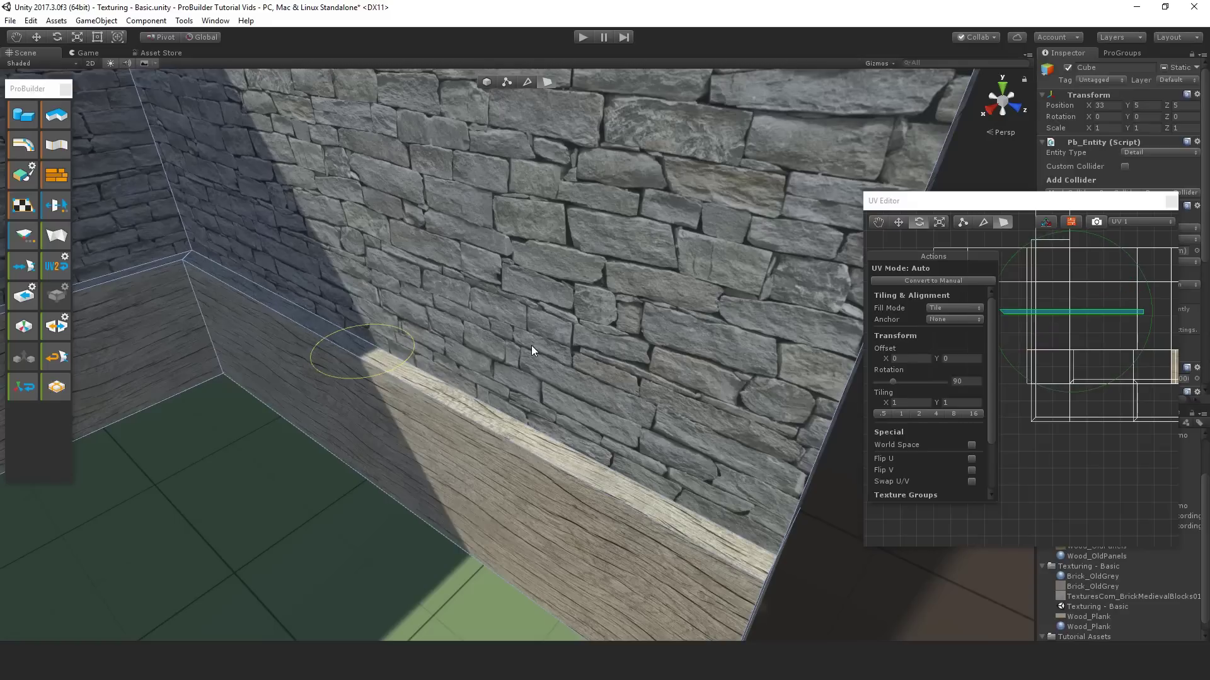
# Step: Try moving and scaling the ledge's wood texture in the scene, and undo both changes
pyautogui.press('w')
pyautogui.moveTo(400, 329); pyautogui.dragTo(361, 403)
pyautogui.press('r')
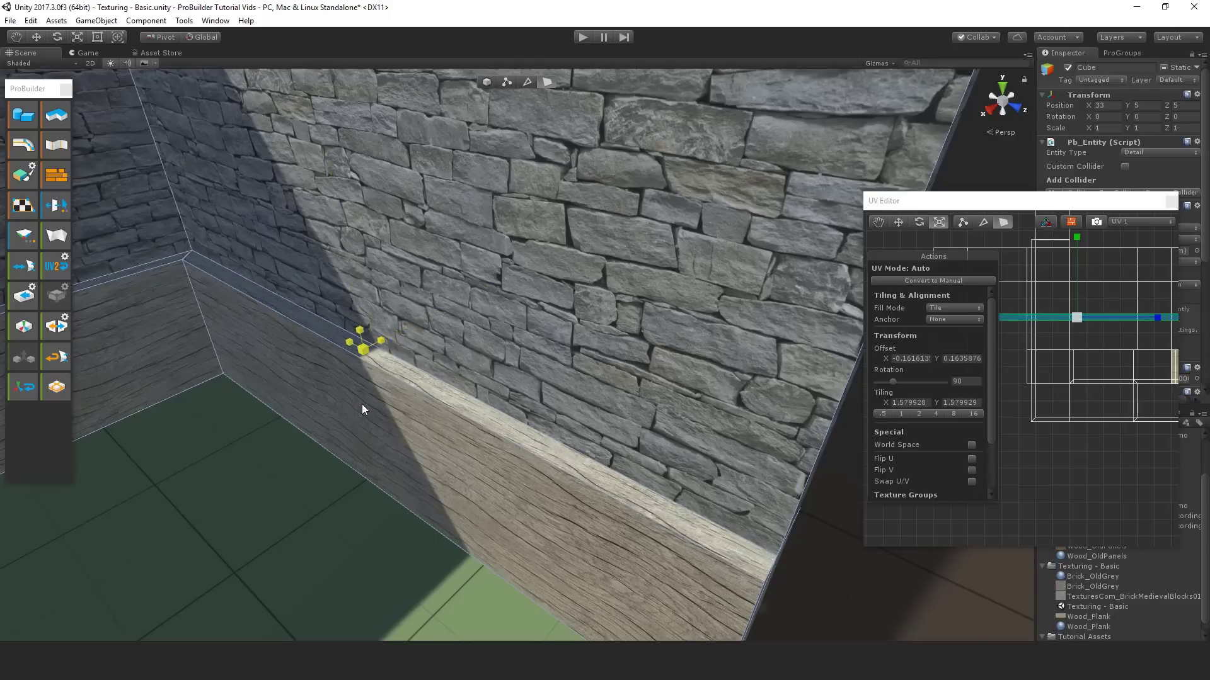
pyautogui.hotkey('ctrl', 'z')
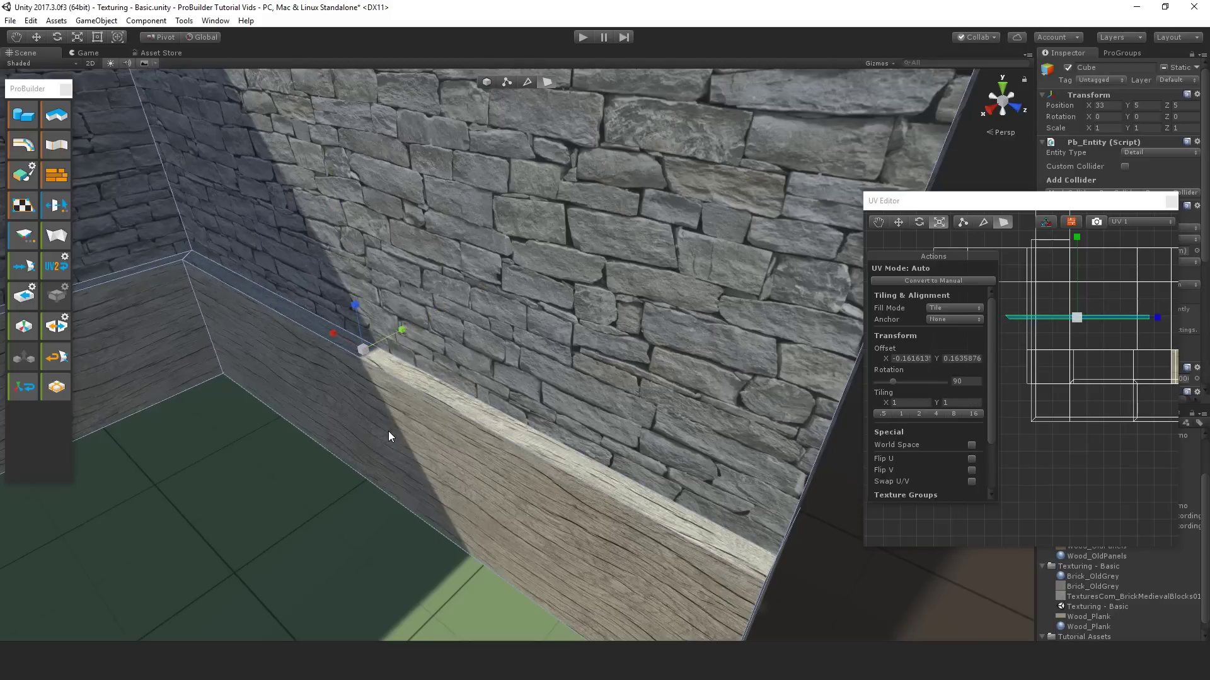
pyautogui.hotkey('ctrl', 'z')
pyautogui.hotkey('ctrl', 'z')
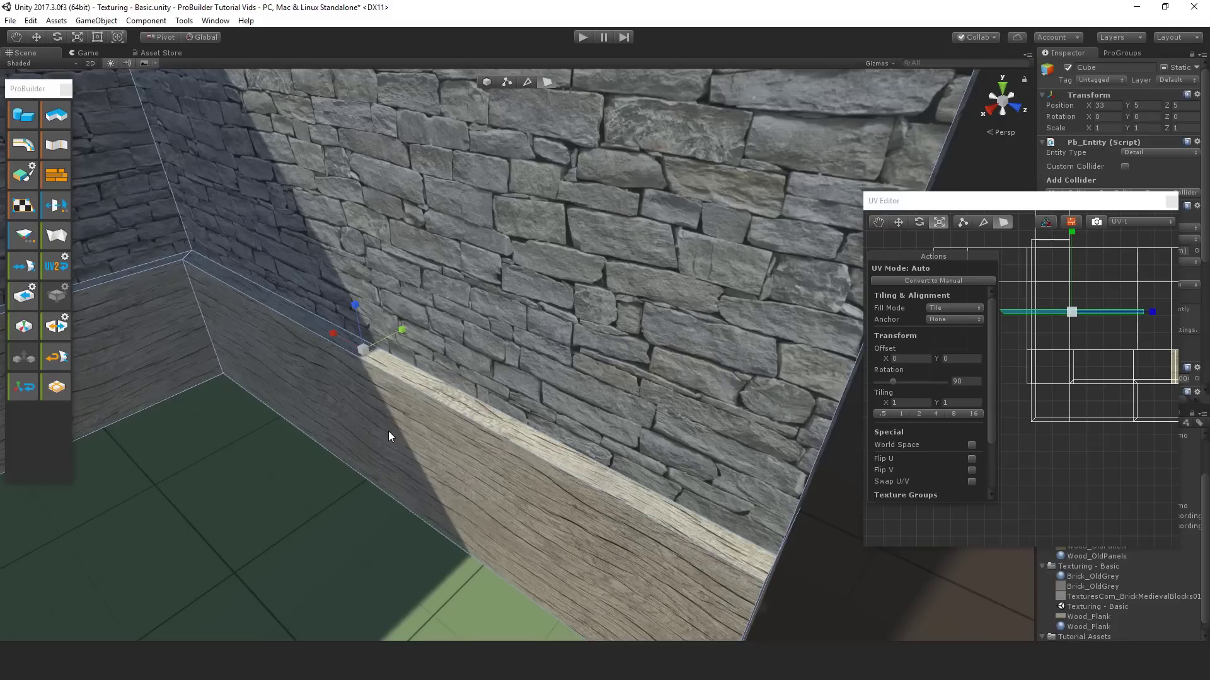
# Step: Select the ledge face on the far side of the doorway and rotate its wood texture with snapping to run lengthwise
pyautogui.keyDown('alt'); pyautogui.moveTo(470, 441); pyautogui.dragTo(405, 460); pyautogui.keyUp('alt')
pyautogui.click(603, 396)
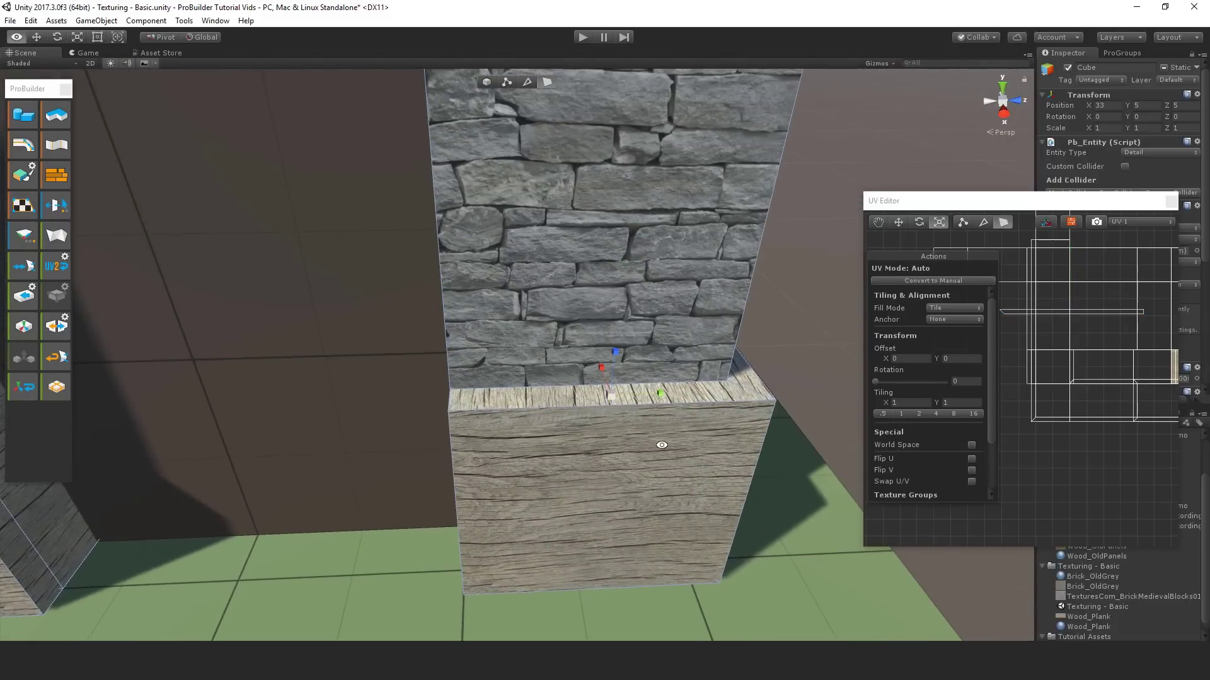
pyautogui.keyDown('alt'); pyautogui.moveTo(662, 445); pyautogui.dragTo(572, 467); pyautogui.keyUp('alt')
pyautogui.press('e')
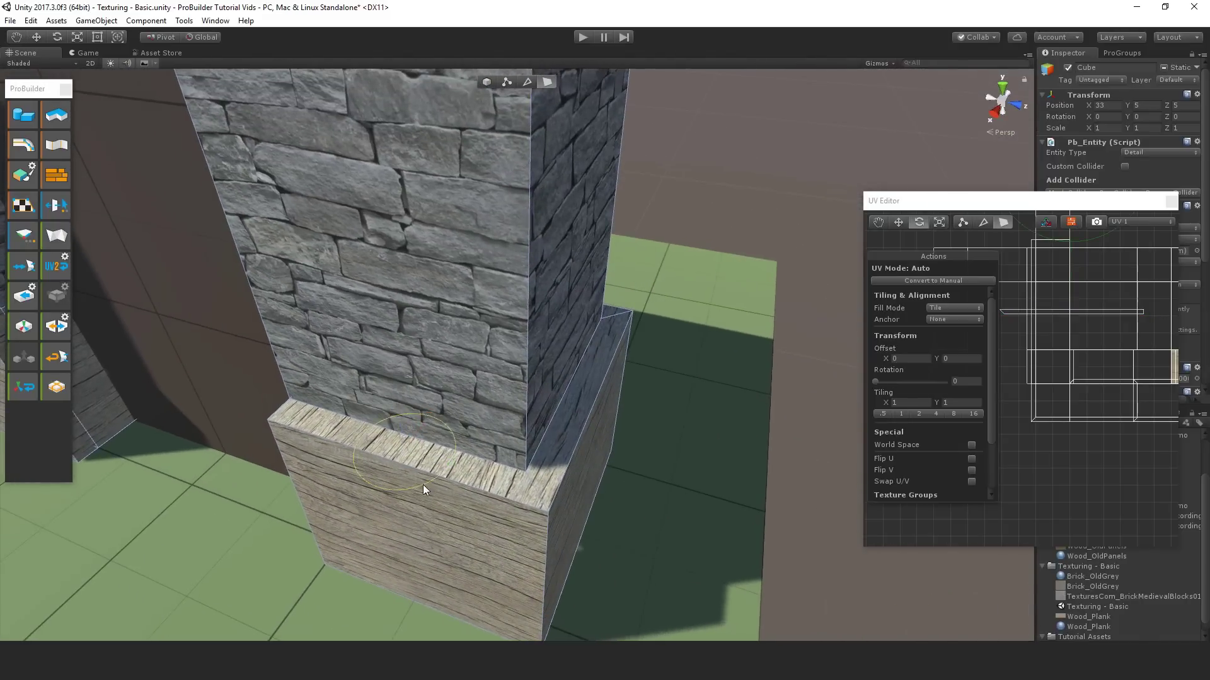
pyautogui.keyDown('ctrl'); pyautogui.moveTo(422, 486); pyautogui.dragTo(465, 338); pyautogui.keyUp('ctrl')
# Step: Select both adjoining ledge faces on top of the wooden base along the back of the long wall
pyautogui.click(422, 358)
pyautogui.click(465, 338)
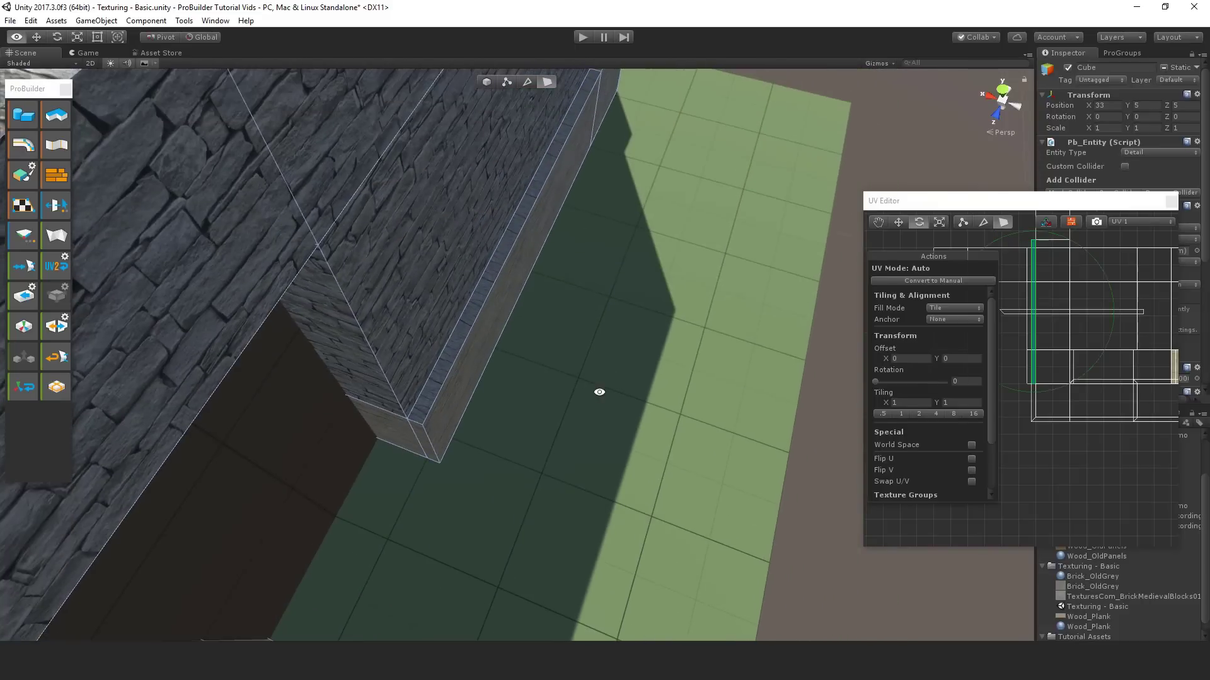
pyautogui.keyDown('alt'); pyautogui.moveTo(599, 392); pyautogui.dragTo(113, 296); pyautogui.keyUp('alt')
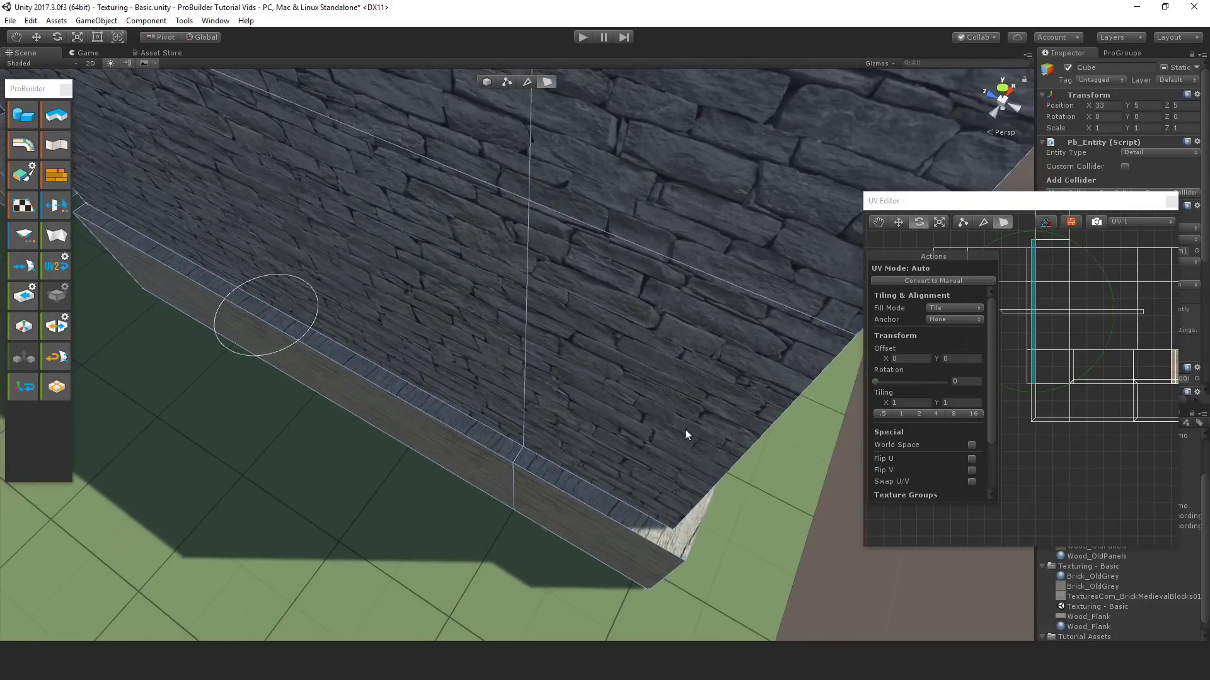
pyautogui.keyDown('alt'); pyautogui.moveTo(685, 432); pyautogui.dragTo(502, 428); pyautogui.keyUp('alt')
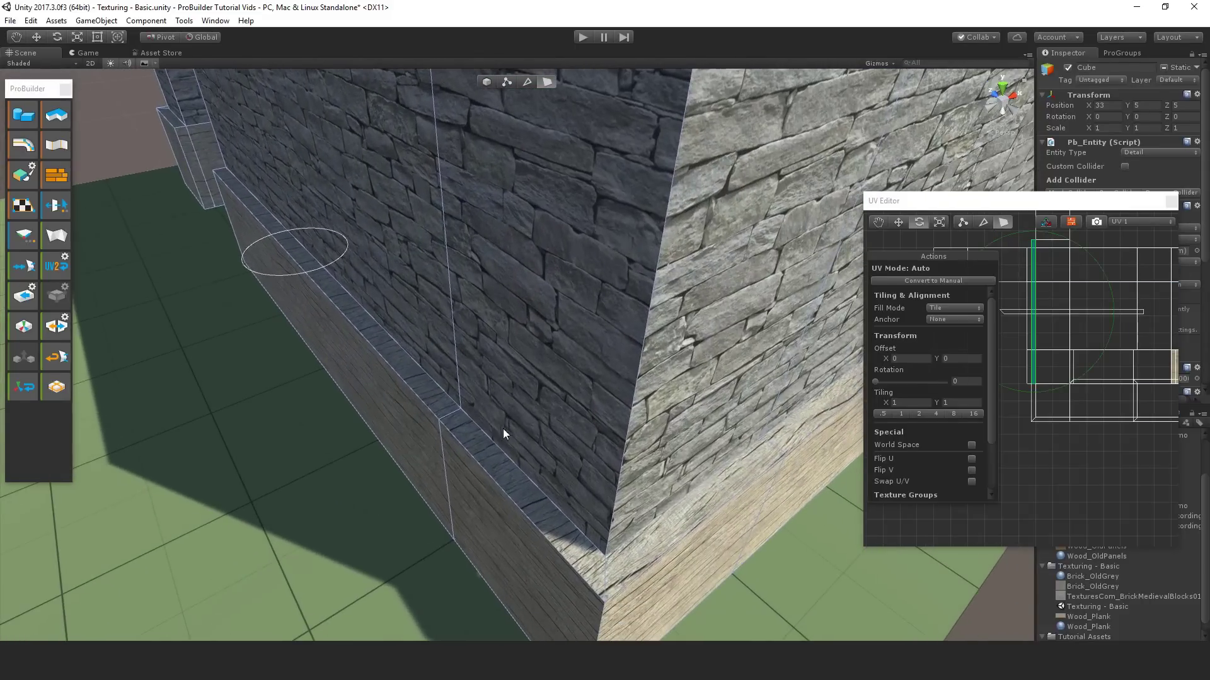
pyautogui.keyDown('shift'); pyautogui.click(504, 468); pyautogui.keyUp('shift')
# Step: Undo a freehand rotation of the back ledge texture and rotate both selected faces by 90 degrees with snapping
pyautogui.moveTo(293, 274); pyautogui.dragTo(410, 278)
pyautogui.hotkey('ctrl', 'z')
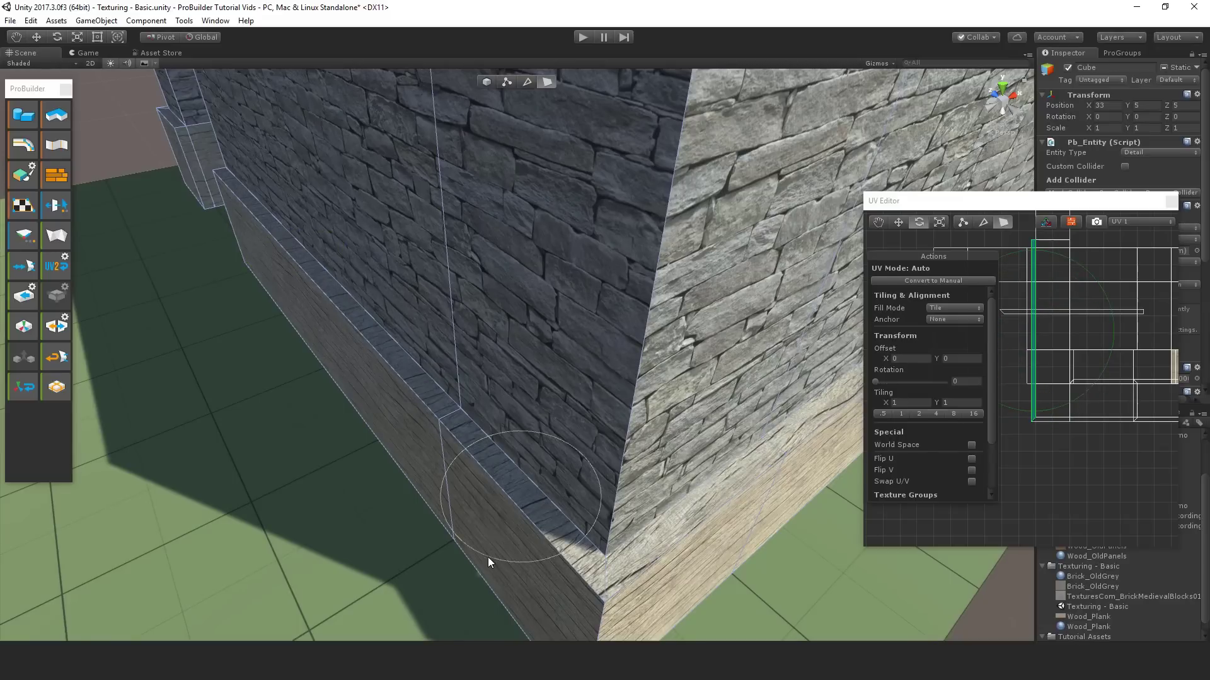
pyautogui.keyDown('ctrl'); pyautogui.moveTo(487, 557); pyautogui.dragTo(720, 564); pyautogui.keyUp('ctrl')
# Step: Select the ledge face at the free end of the wall and rotate its wood texture by 90 degrees with snapping
pyautogui.moveTo(720, 565); pyautogui.dragTo(561, 356, button='middle')
pyautogui.keyDown('alt'); pyautogui.moveTo(561, 356); pyautogui.dragTo(412, 353); pyautogui.keyUp('alt')
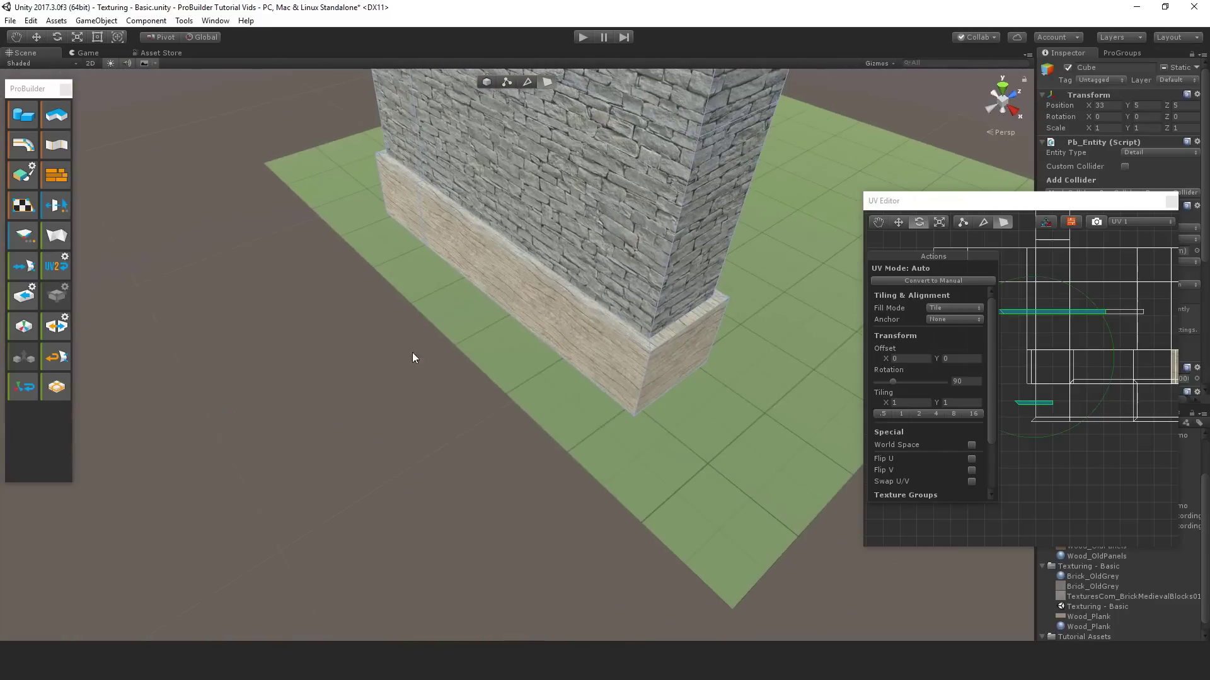
pyautogui.click(671, 330)
pyautogui.press('f')
pyautogui.keyDown('alt'); pyautogui.moveTo(670, 330); pyautogui.dragTo(395, 341); pyautogui.keyUp('alt')
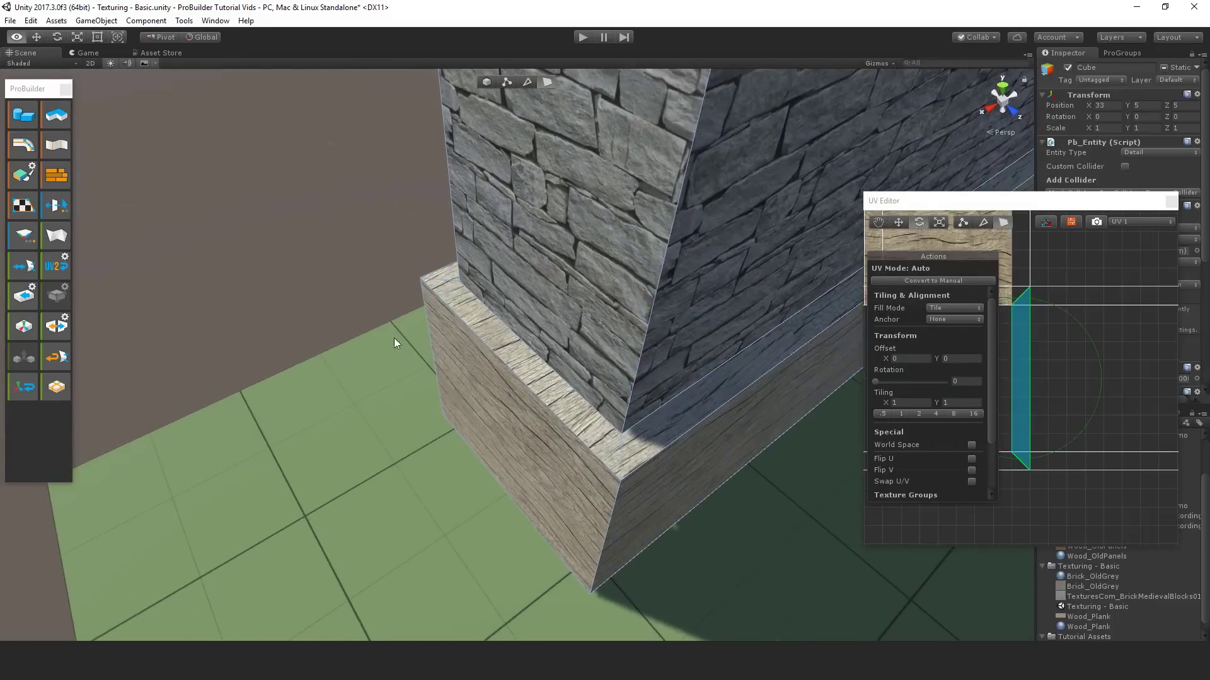
pyautogui.scroll(-3, 537, 405)
pyautogui.keyDown('ctrl'); pyautogui.moveTo(523, 391); pyautogui.dragTo(656, 400); pyautogui.keyUp('ctrl')
pyautogui.scroll(-3, 649, 400)
pyautogui.moveTo(613, 405); pyautogui.dragTo(575, 416, button='middle')
pyautogui.scroll(6, 542, 451)
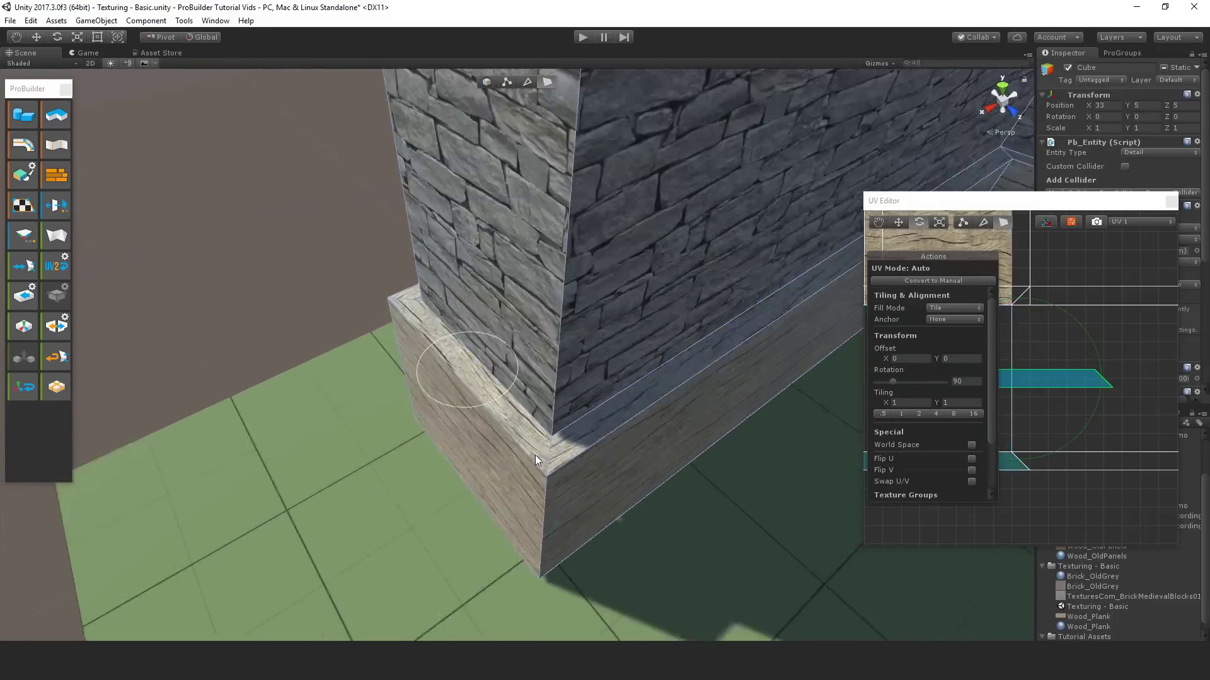
# Step: Examine the wood grain on the ledge and base faces around the corners of the wall's free end
pyautogui.click(632, 455)
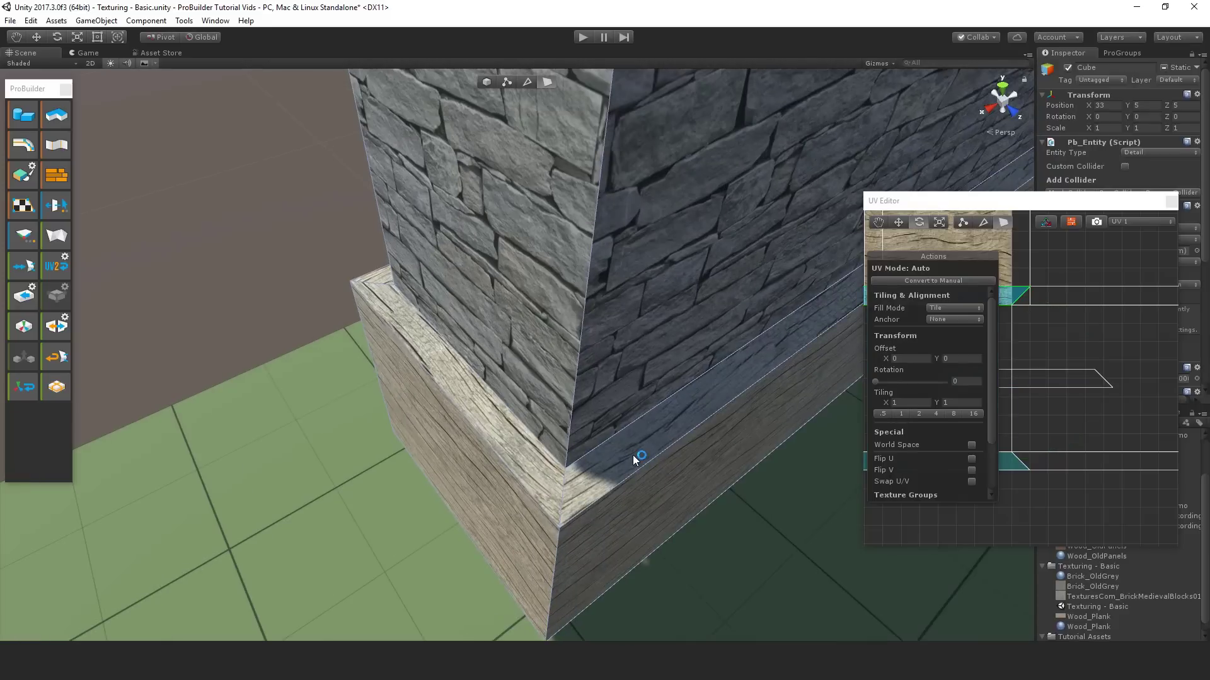
pyautogui.scroll(-4, 633, 455)
pyautogui.moveTo(617, 443); pyautogui.dragTo(476, 481, button='middle')
pyautogui.scroll(3, 502, 456)
pyautogui.keyDown('alt'); pyautogui.moveTo(502, 456); pyautogui.dragTo(329, 451); pyautogui.keyUp('alt')
pyautogui.moveTo(359, 387); pyautogui.dragTo(459, 344, button='middle')
pyautogui.click(418, 477)
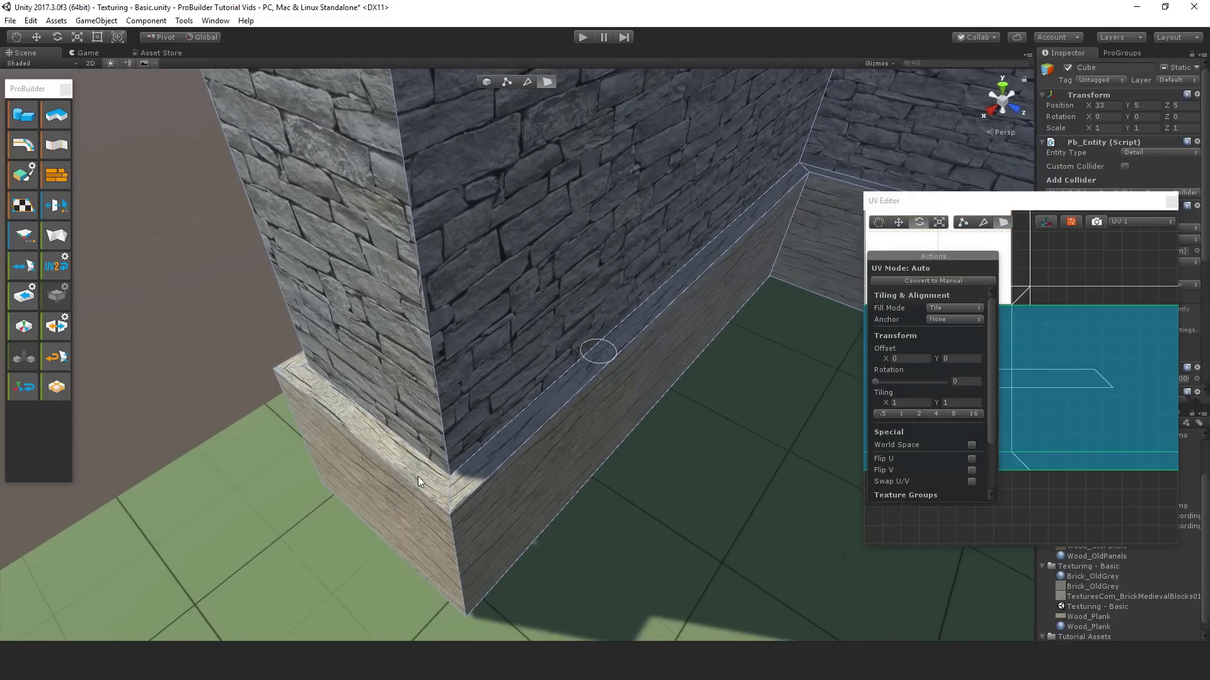
pyautogui.click(391, 440)
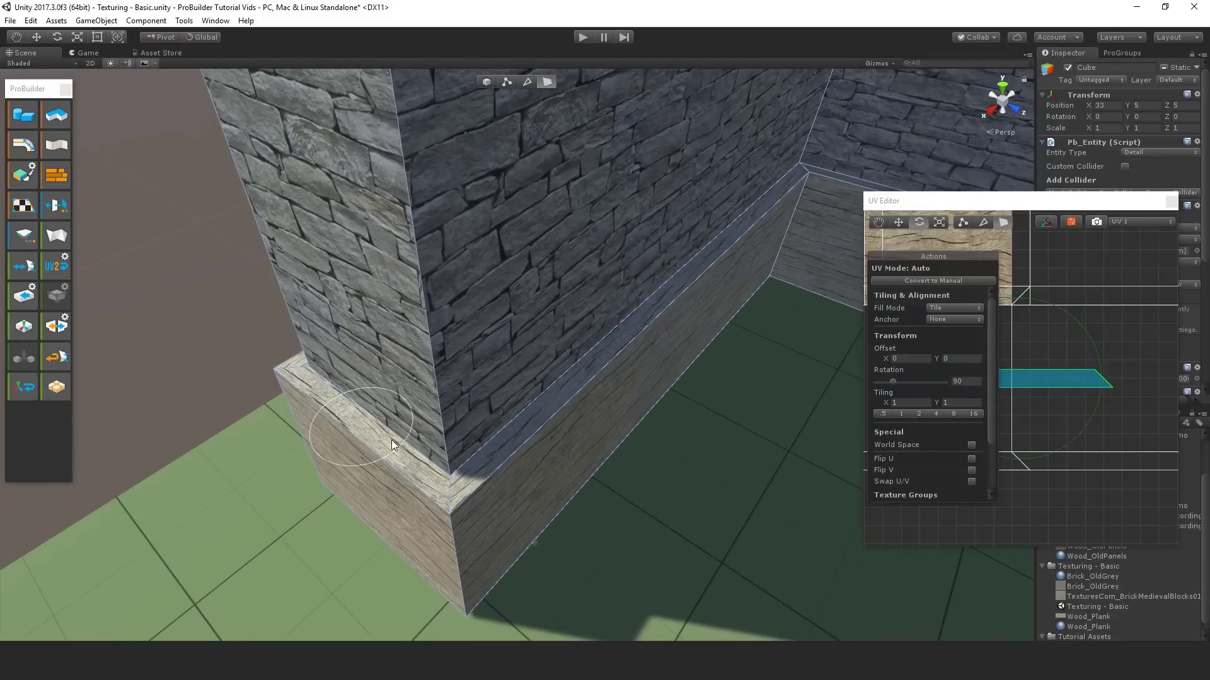
pyautogui.keyDown('alt'); pyautogui.moveTo(392, 439); pyautogui.dragTo(434, 448); pyautogui.keyUp('alt')
# Step: Compare the face selection display with the scene UV manipulation lock off and on, using the long outer ledge face
pyautogui.click(1060, 253)
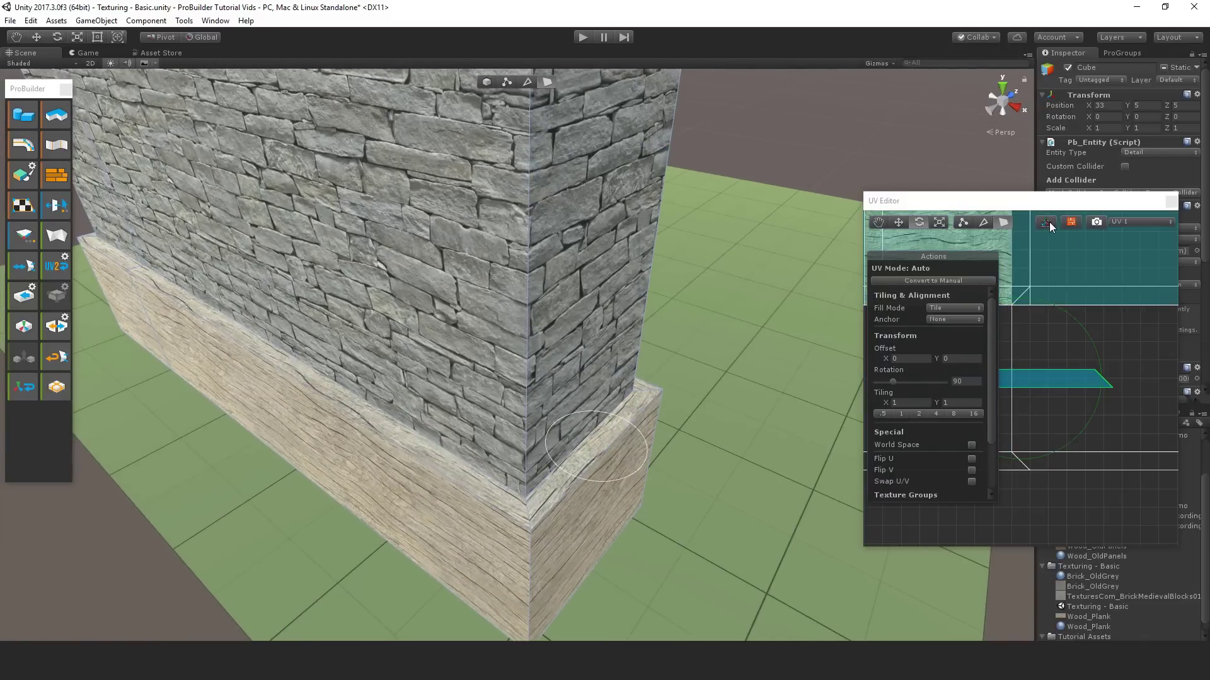
pyautogui.click(1047, 222)
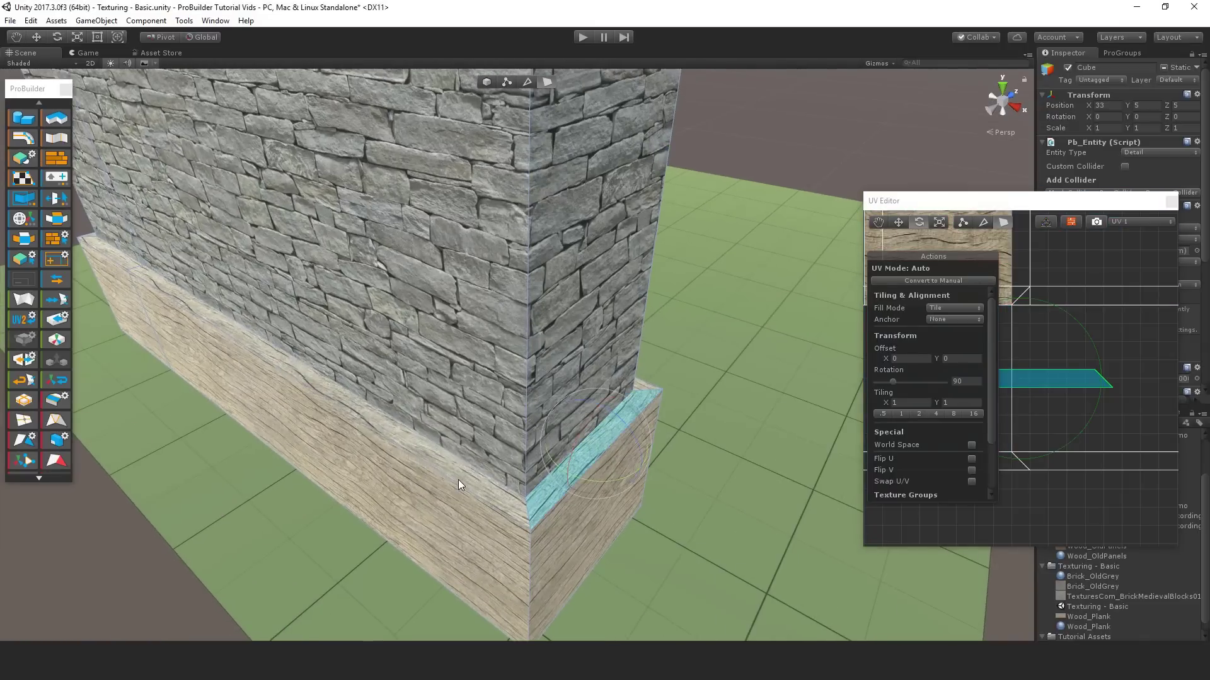
pyautogui.click(458, 478)
pyautogui.click(1046, 222)
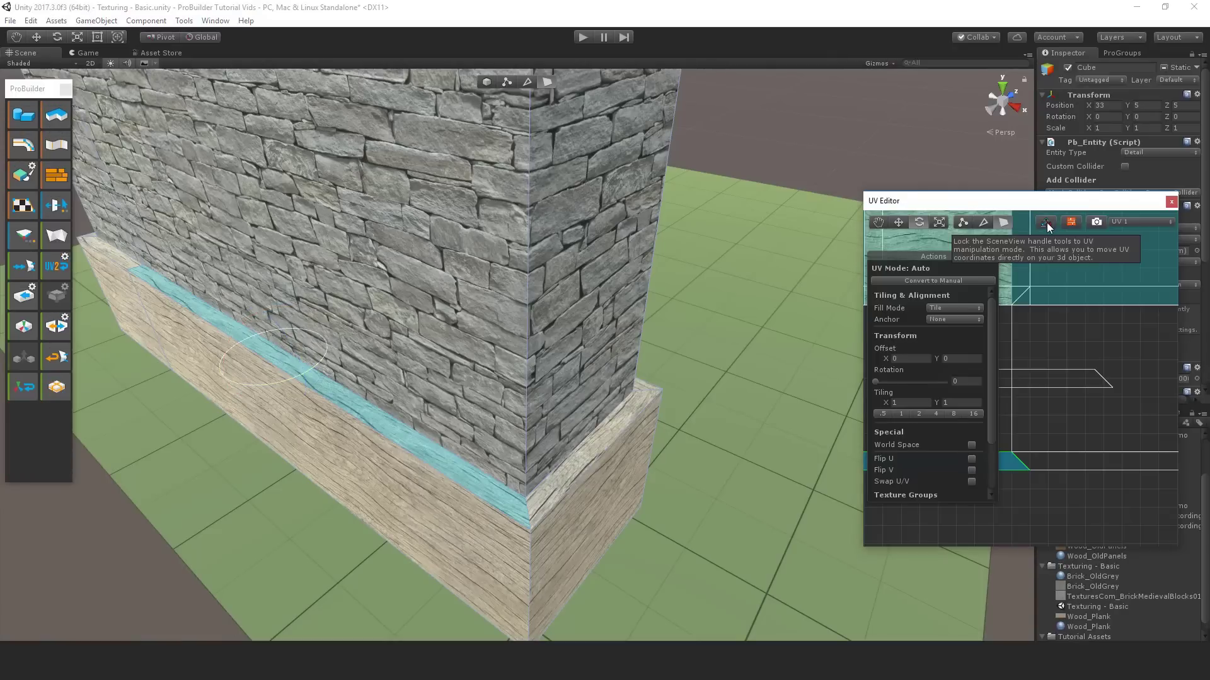
pyautogui.click(463, 519)
pyautogui.click(475, 480)
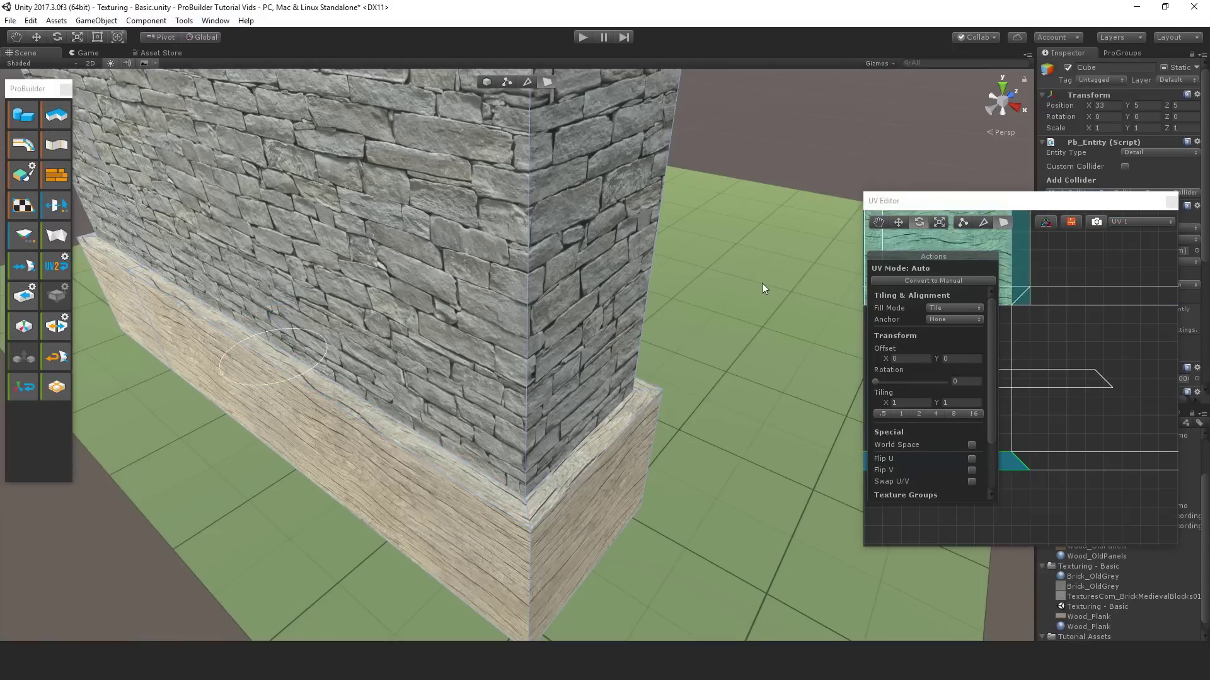
# Step: Turn off the lock that keeps the scene handles in UV manipulation mode
pyautogui.keyDown('alt'); pyautogui.moveTo(762, 282); pyautogui.dragTo(467, 315); pyautogui.keyUp('alt')
pyautogui.scroll(-6, 467, 315)
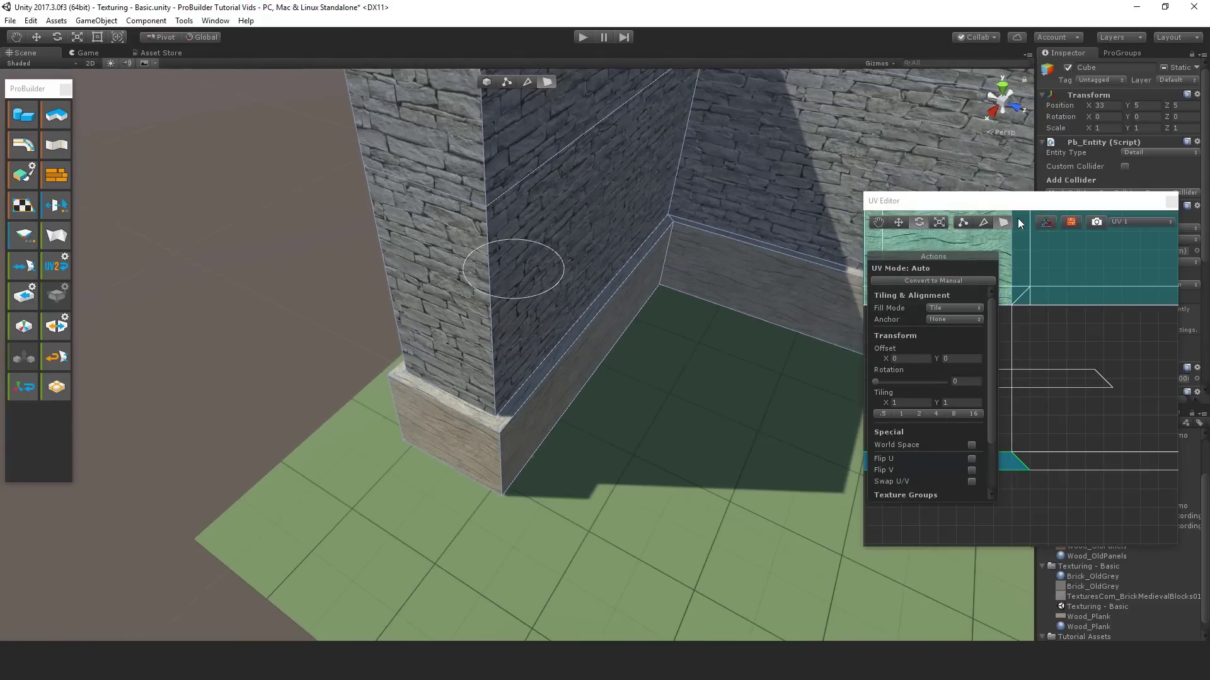
pyautogui.click(1051, 222)
pyautogui.scroll(-3, 724, 357)
pyautogui.moveTo(725, 356); pyautogui.dragTo(491, 455, button='middle')
pyautogui.keyDown('alt'); pyautogui.moveTo(488, 467); pyautogui.dragTo(464, 387); pyautogui.keyUp('alt')
pyautogui.scroll(-4, 535, 443)
pyautogui.keyDown('alt'); pyautogui.moveTo(540, 423); pyautogui.dragTo(557, 443); pyautogui.keyUp('alt')
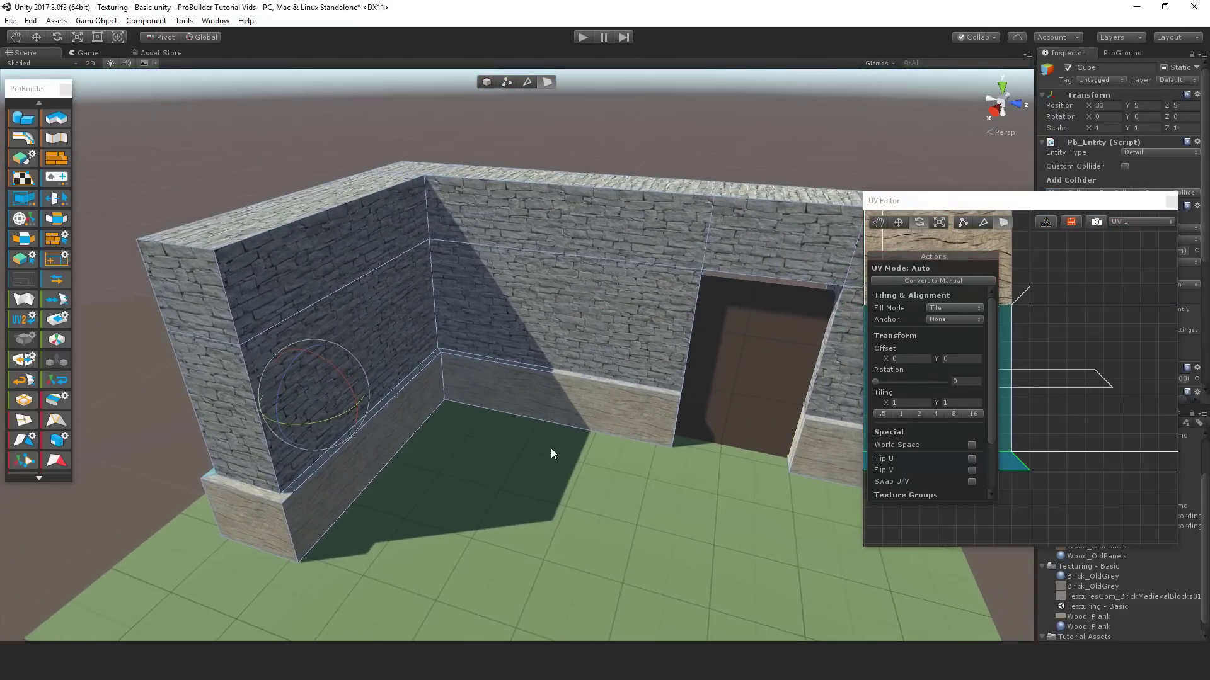
# Step: Select both the upper and lower brick faces on the inner side of the wall without the doorway
pyautogui.click(368, 246)
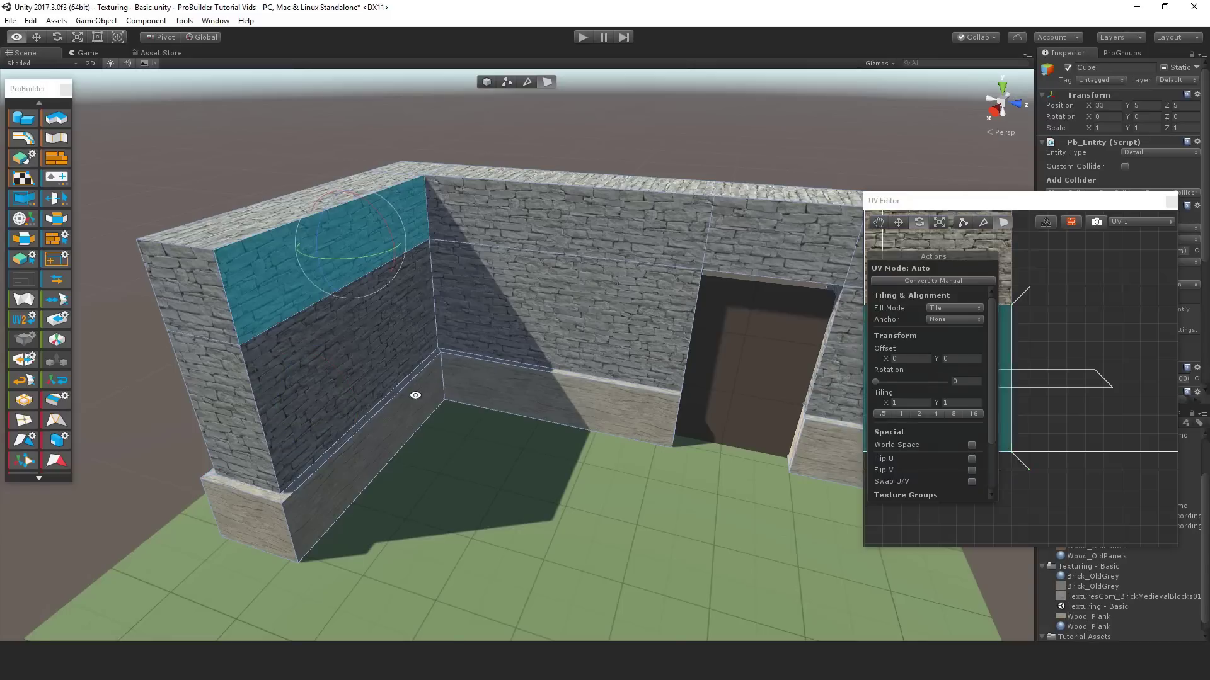
pyautogui.keyDown('alt'); pyautogui.moveTo(412, 397); pyautogui.dragTo(349, 372); pyautogui.keyUp('alt')
pyautogui.scroll(1, 349, 370)
pyautogui.moveTo(349, 369); pyautogui.dragTo(489, 402, button='middle')
pyautogui.keyDown('shift'); pyautogui.click(393, 346); pyautogui.keyUp('shift')
pyautogui.scroll(2, 393, 346)
pyautogui.scroll(1, 489, 402)
# Step: Enable UV manipulation in the scene and scale the brick texture on both faces uniformly to a tiling of about 0.40
pyautogui.press('w')
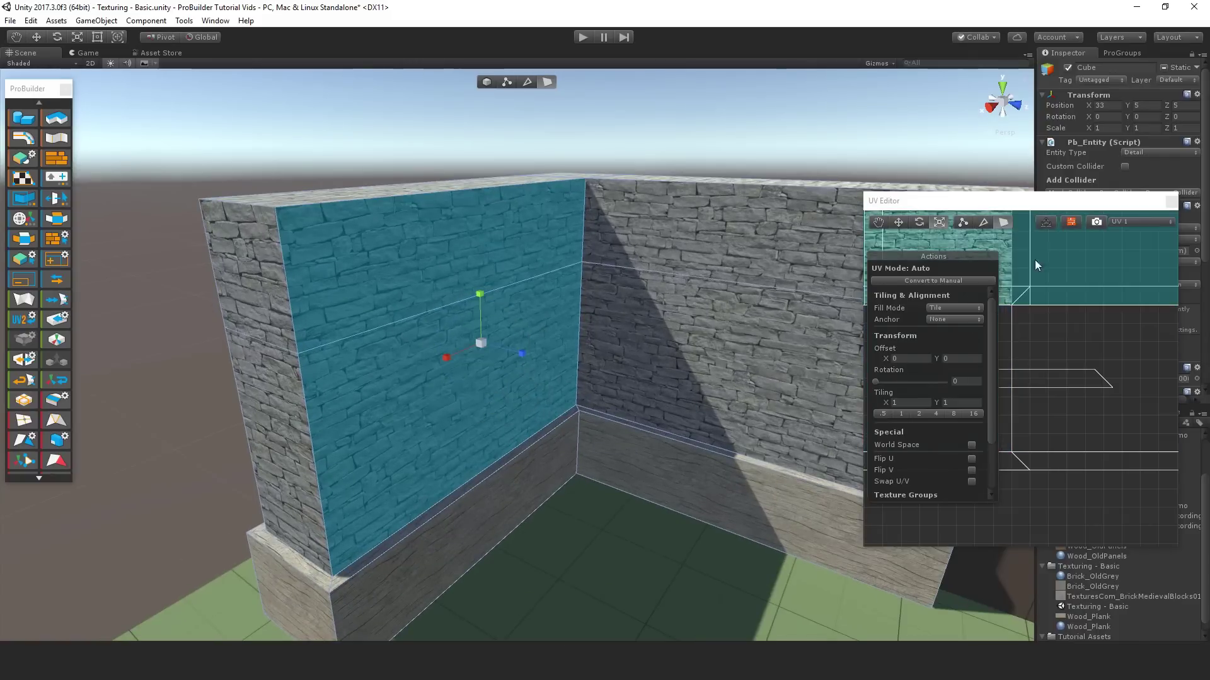
pyautogui.click(1050, 226)
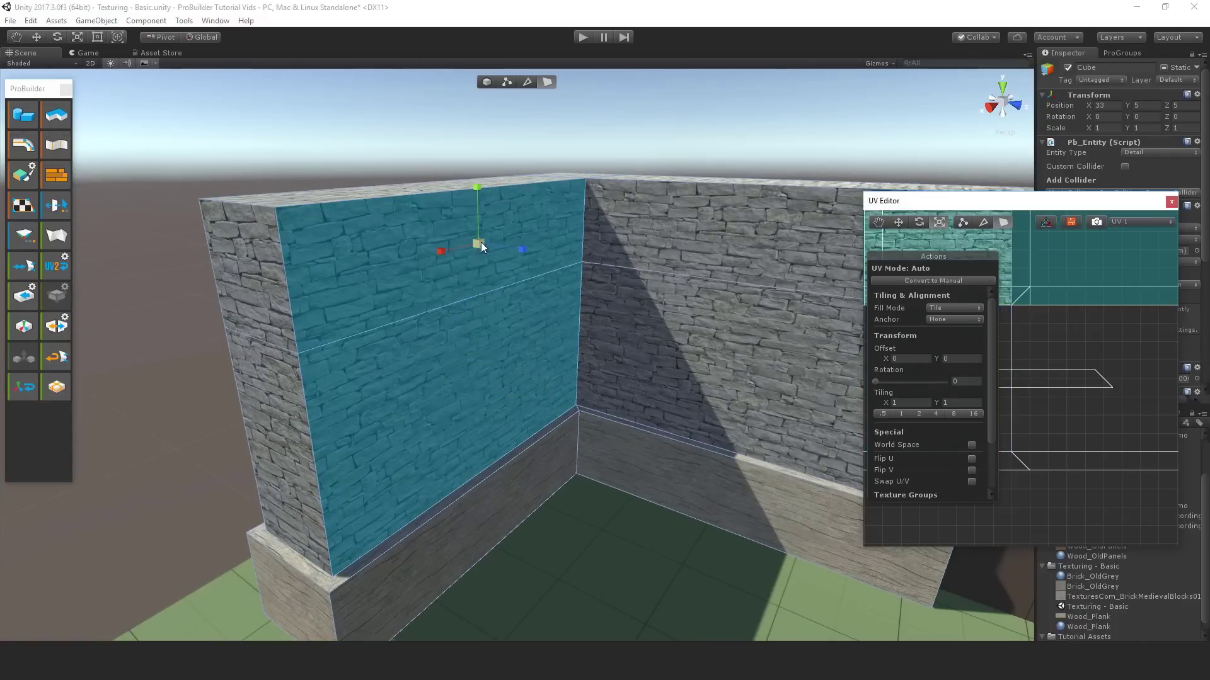
pyautogui.moveTo(479, 244); pyautogui.dragTo(535, 197)
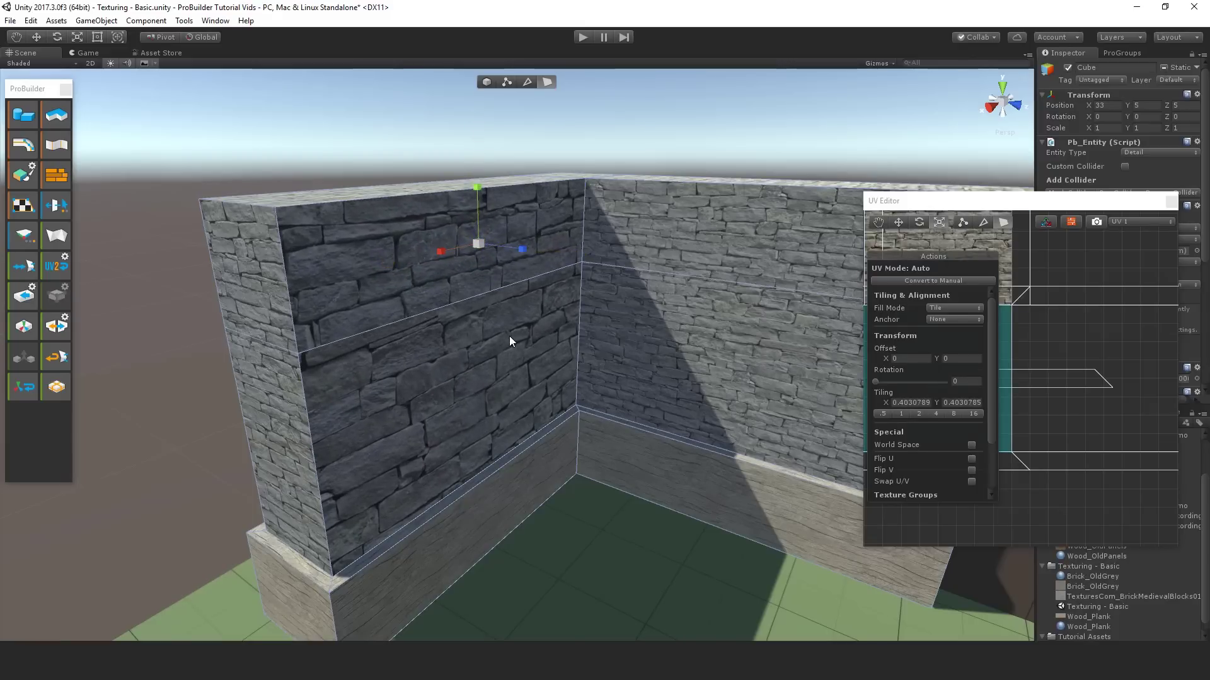
# Step: Shift the brick texture on both faces to a Y offset of about -0.18 and rescale its tiling to about 0.46
pyautogui.scroll(-3, 513, 344)
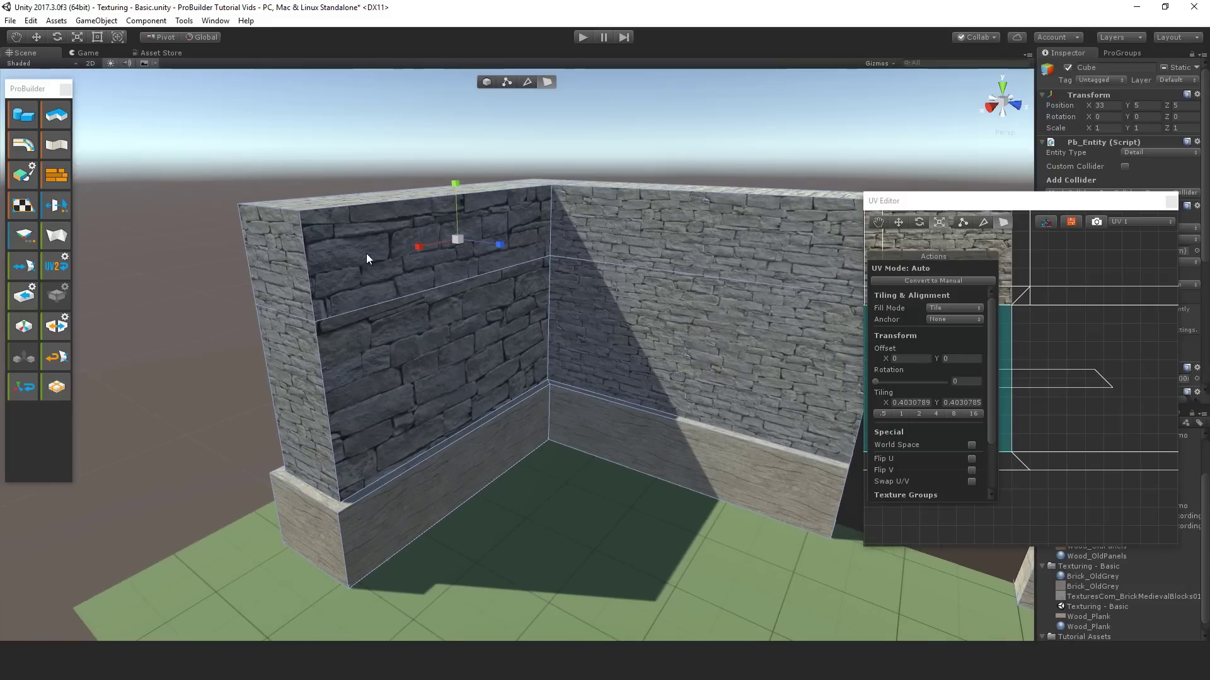
pyautogui.scroll(2, 417, 264)
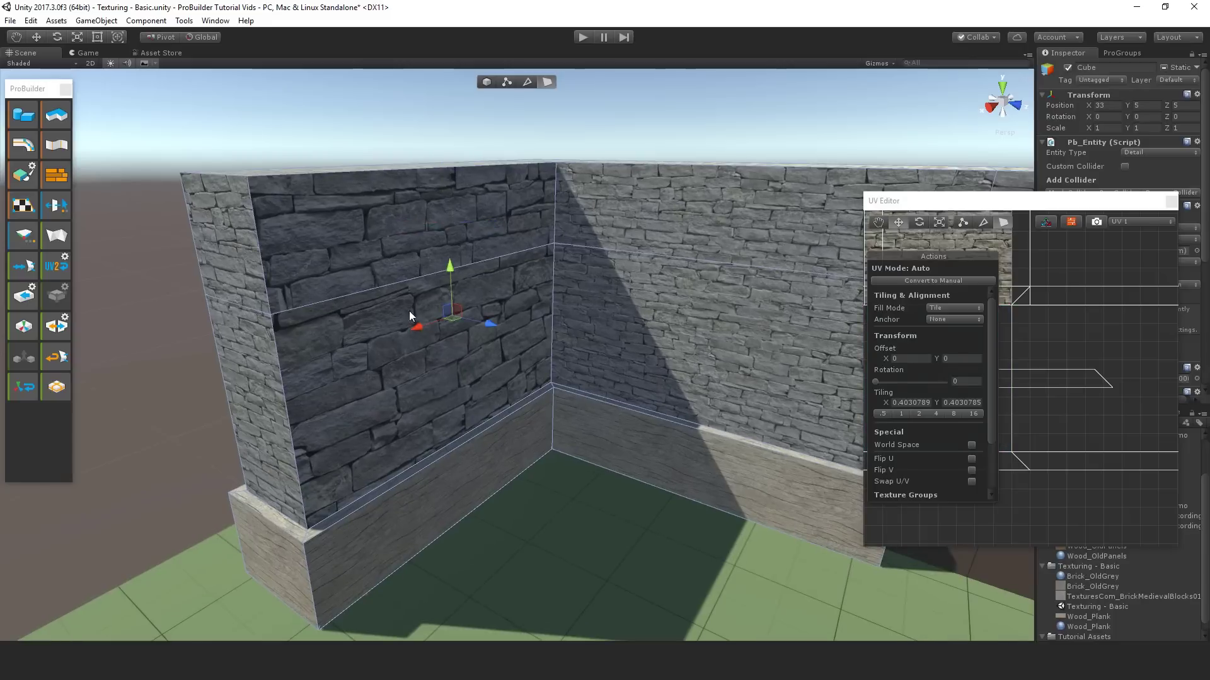
pyautogui.moveTo(454, 275)
pyautogui.mouseDown()
pyautogui.moveTo(454, 314)
pyautogui.moveTo(450, 229)
pyautogui.moveTo(467, 202)
pyautogui.moveTo(448, 254)
pyautogui.mouseUp()
pyautogui.press('r')
# Step: Try rotating the brick texture on both faces freehand to about 338 degrees, and undo the rotation
pyautogui.press('e')
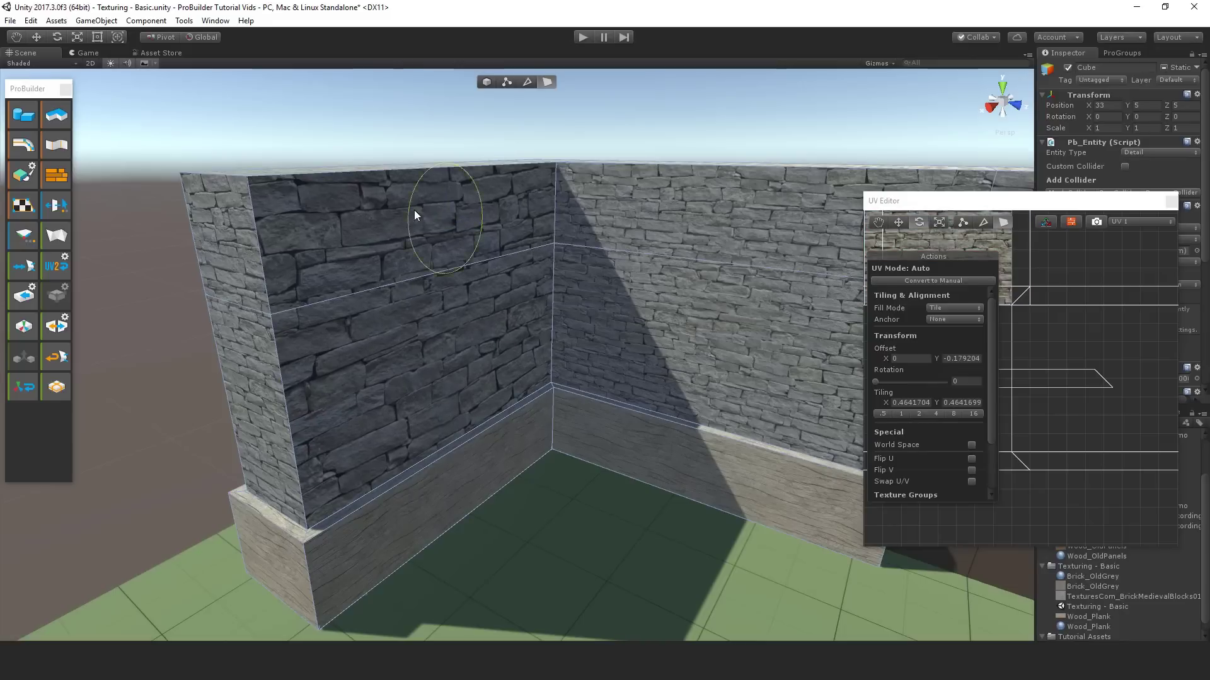
pyautogui.moveTo(415, 211); pyautogui.dragTo(421, 154)
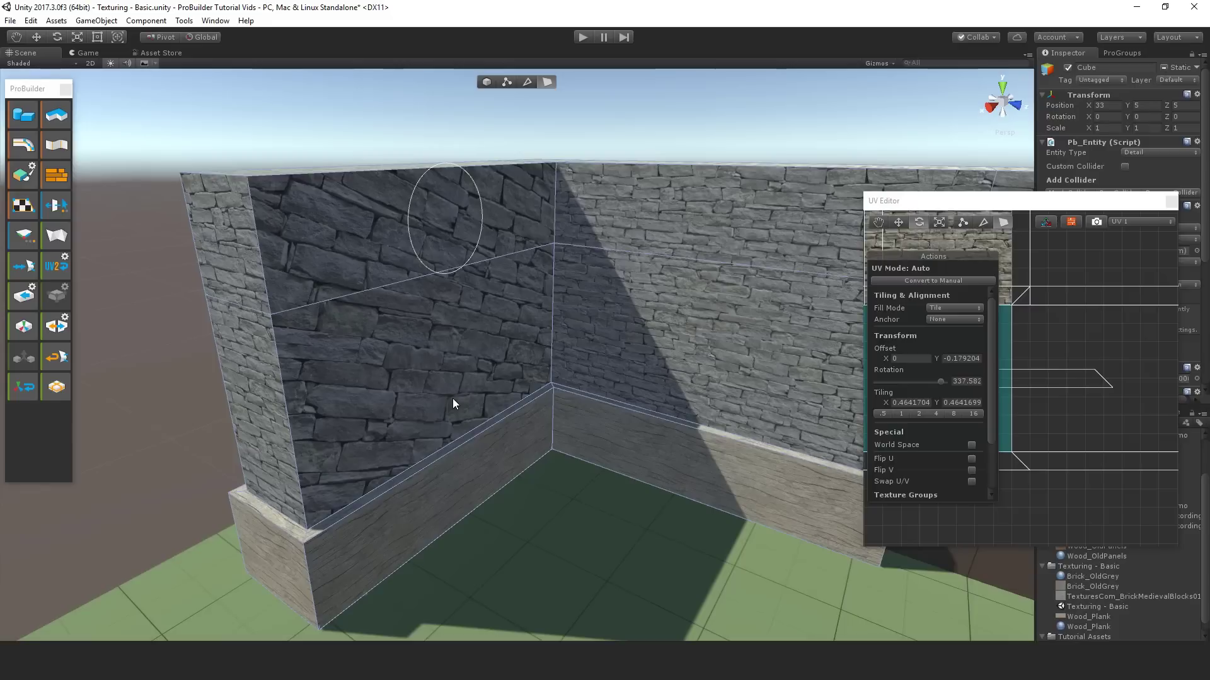
pyautogui.hotkey('ctrl', 'z')
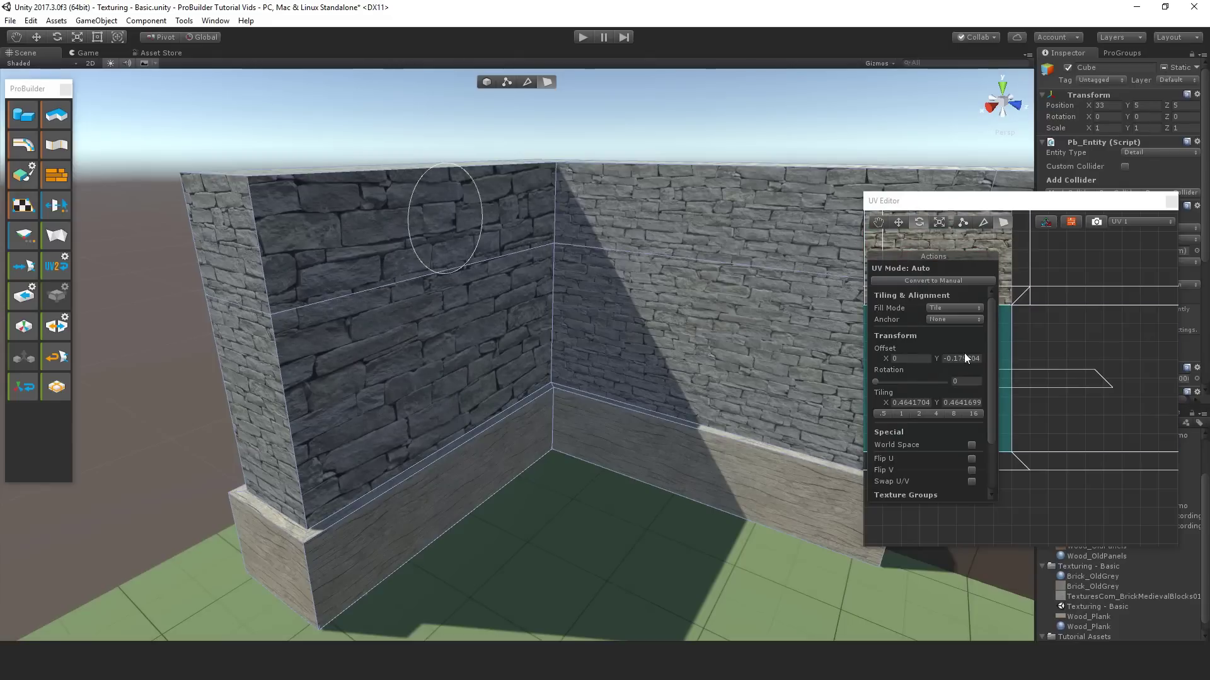
# Step: Reset the brick texture's Y offset to 0 and its X and Y tiling to 1
pyautogui.click(919, 358)
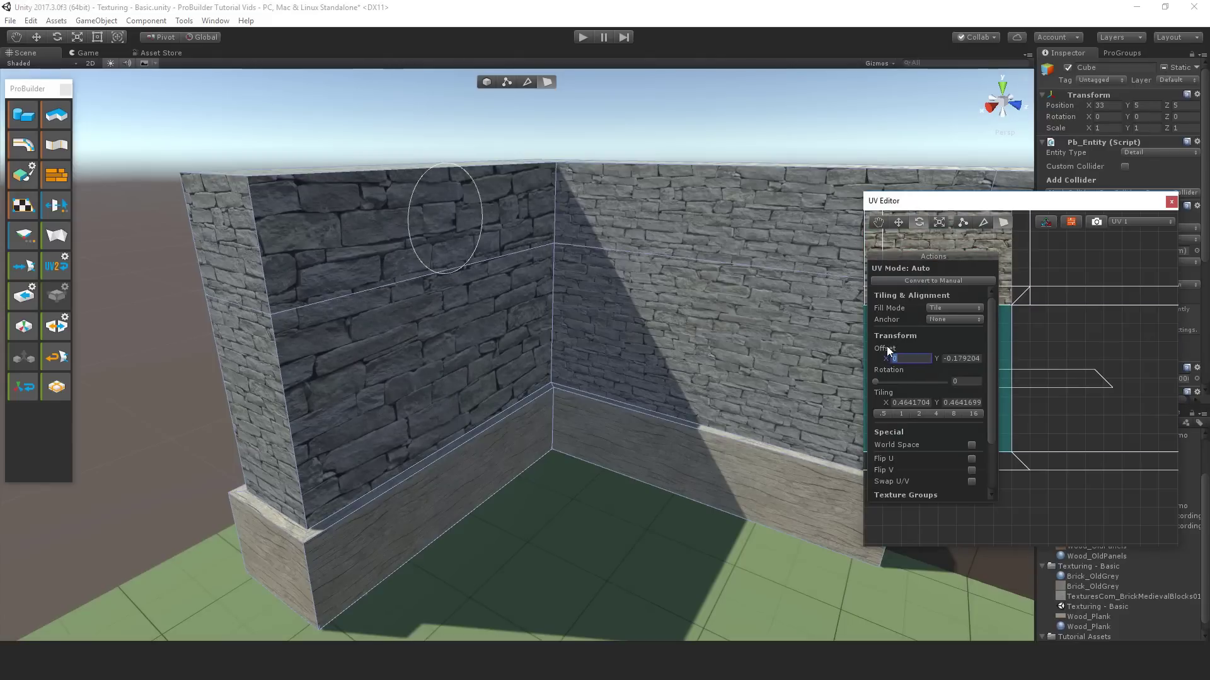
pyautogui.click(959, 359)
pyautogui.write('0')
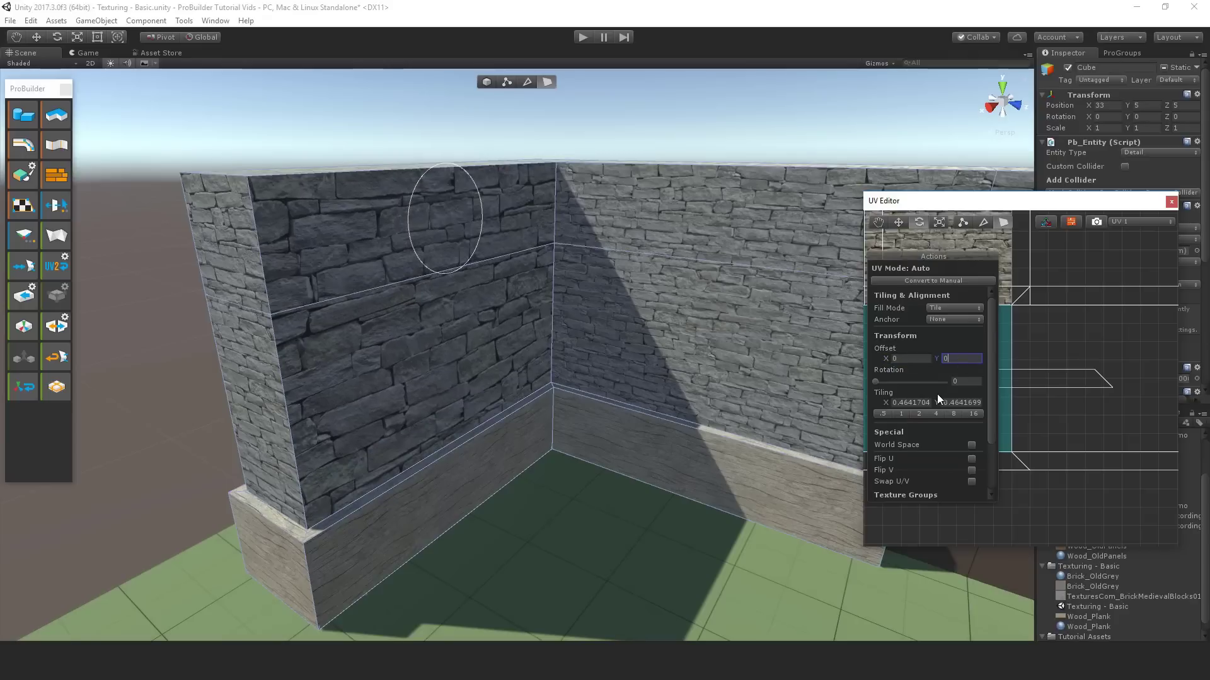
pyautogui.click(911, 403)
pyautogui.click(901, 414)
pyautogui.press('Tab')
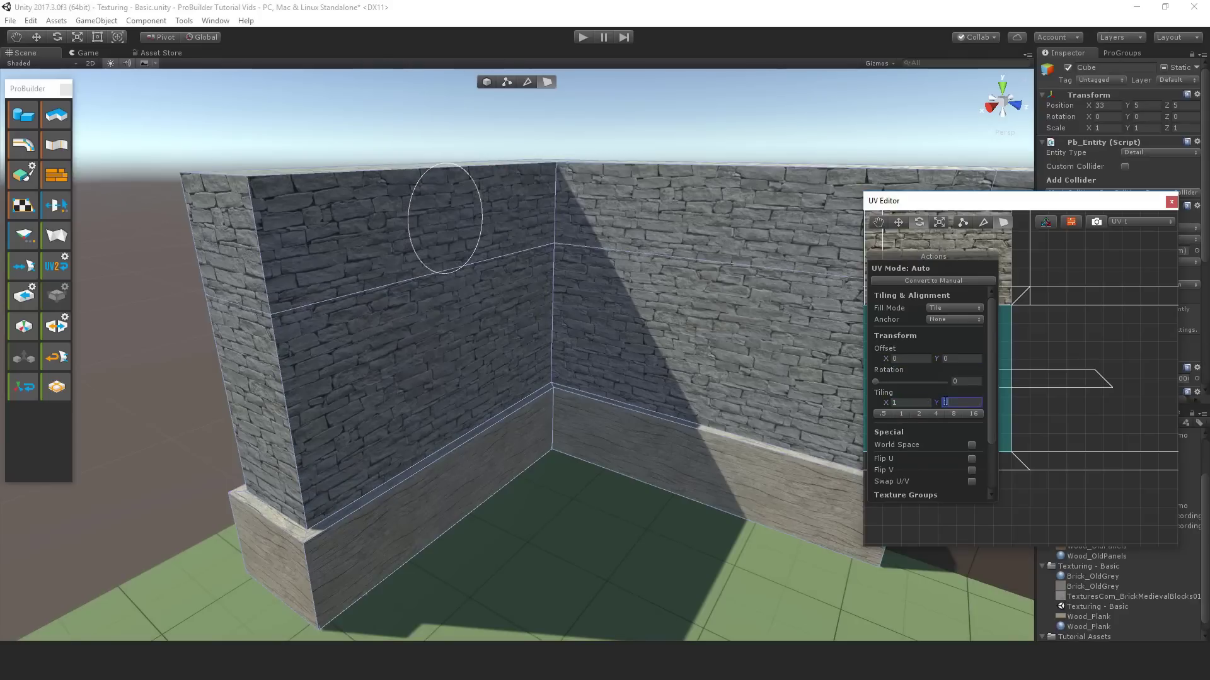
# Step: Try a 45-degree rotation value on the brick texture, and set the rotation back to 0
pyautogui.scroll(-3, 521, 358)
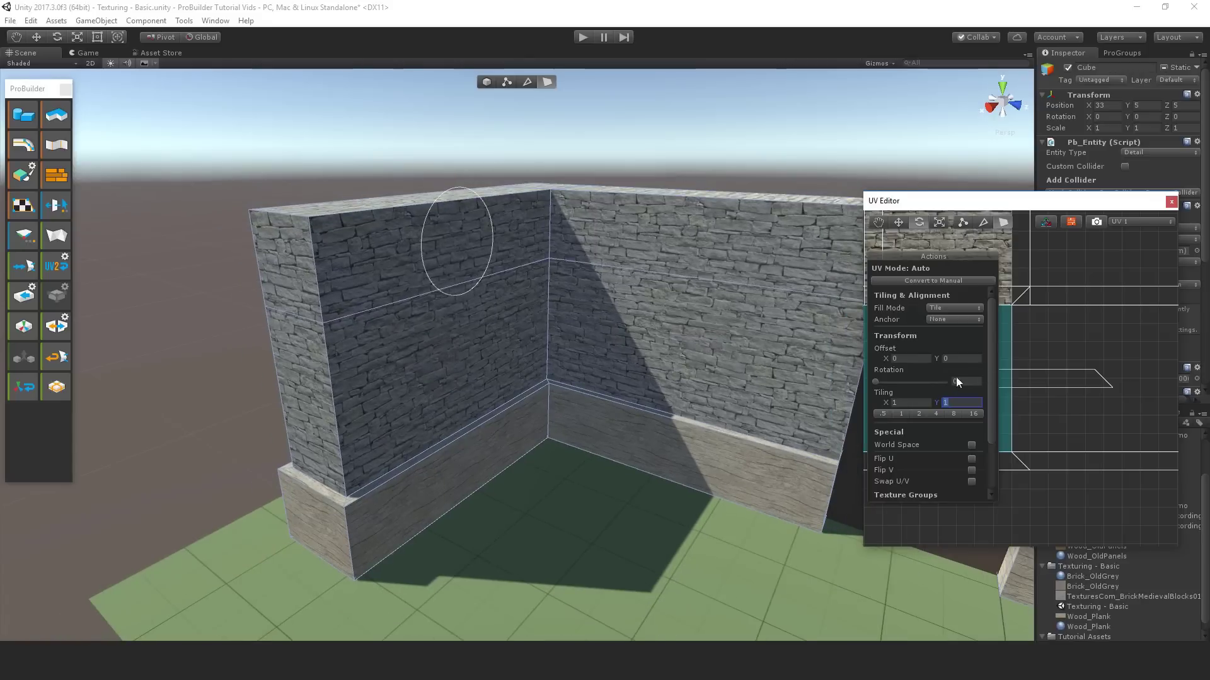
pyautogui.moveTo(875, 380); pyautogui.dragTo(884, 381)
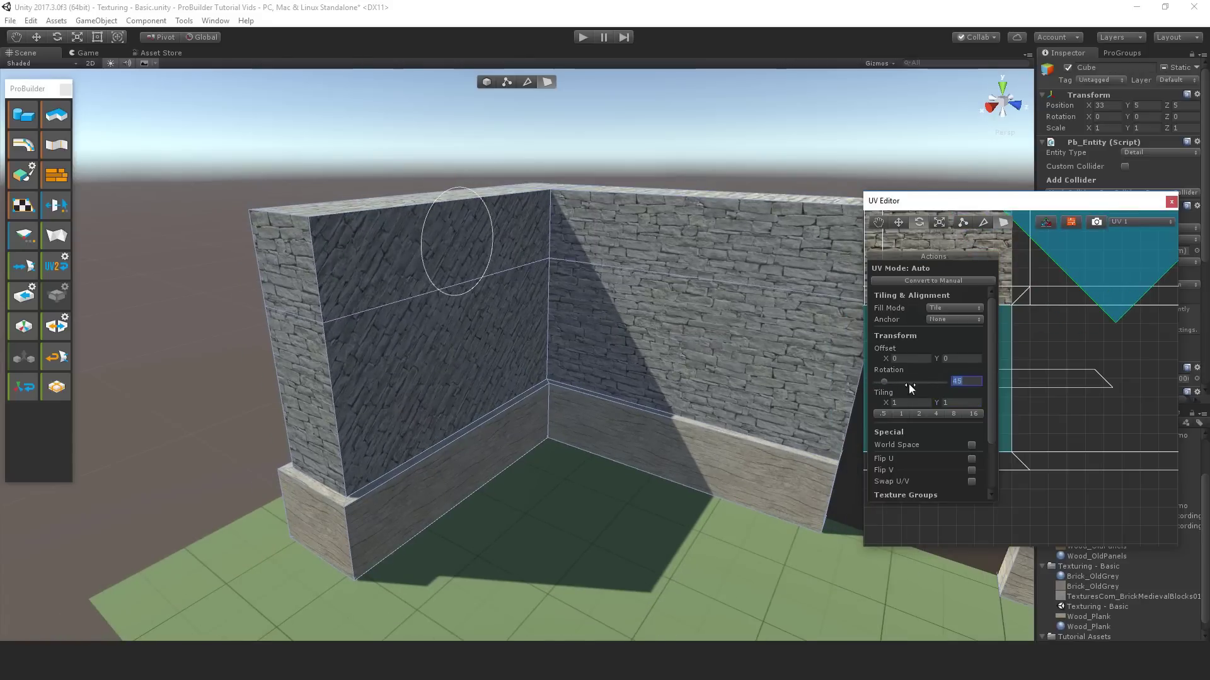
pyautogui.write('0')
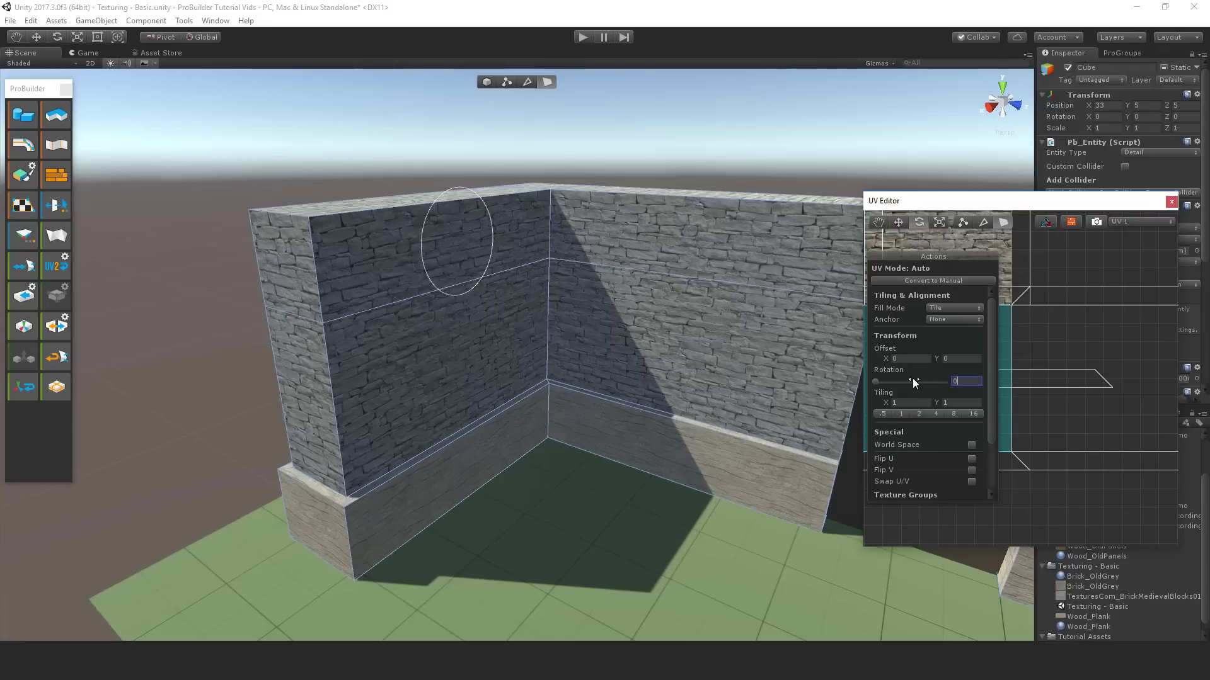
pyautogui.press('Return')
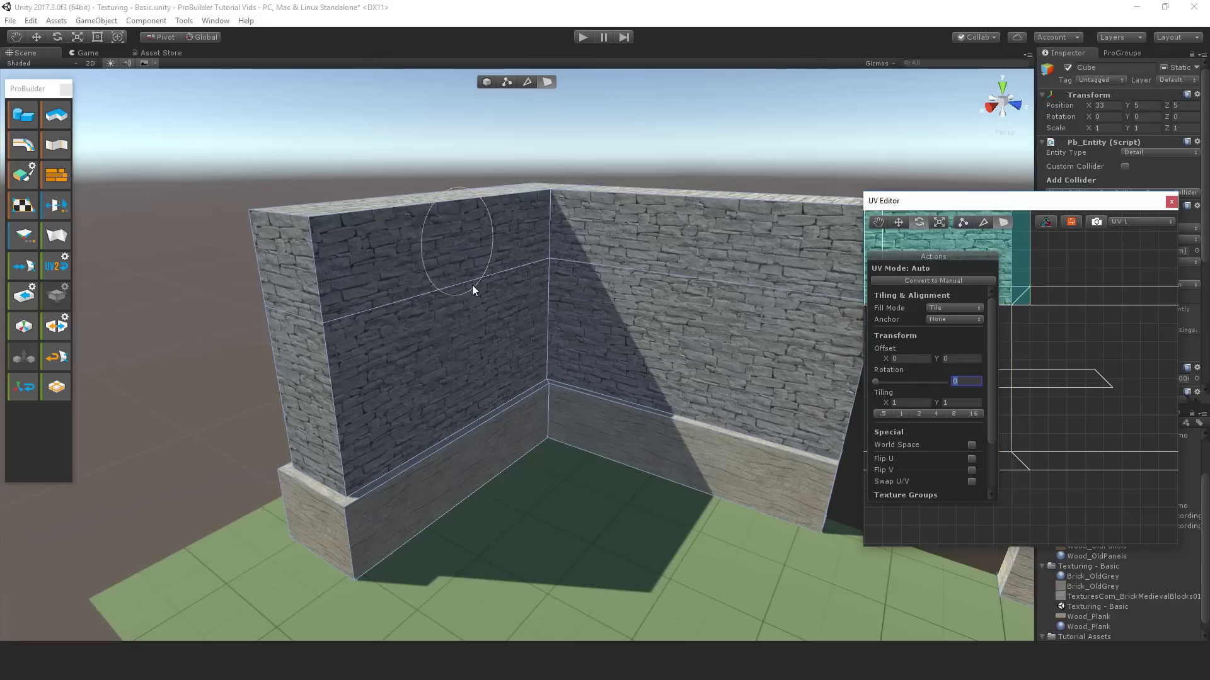
# Step: With scene UV manipulation off, select the upper and lower brick faces together and group them into one texture group
pyautogui.scroll(3, 468, 287)
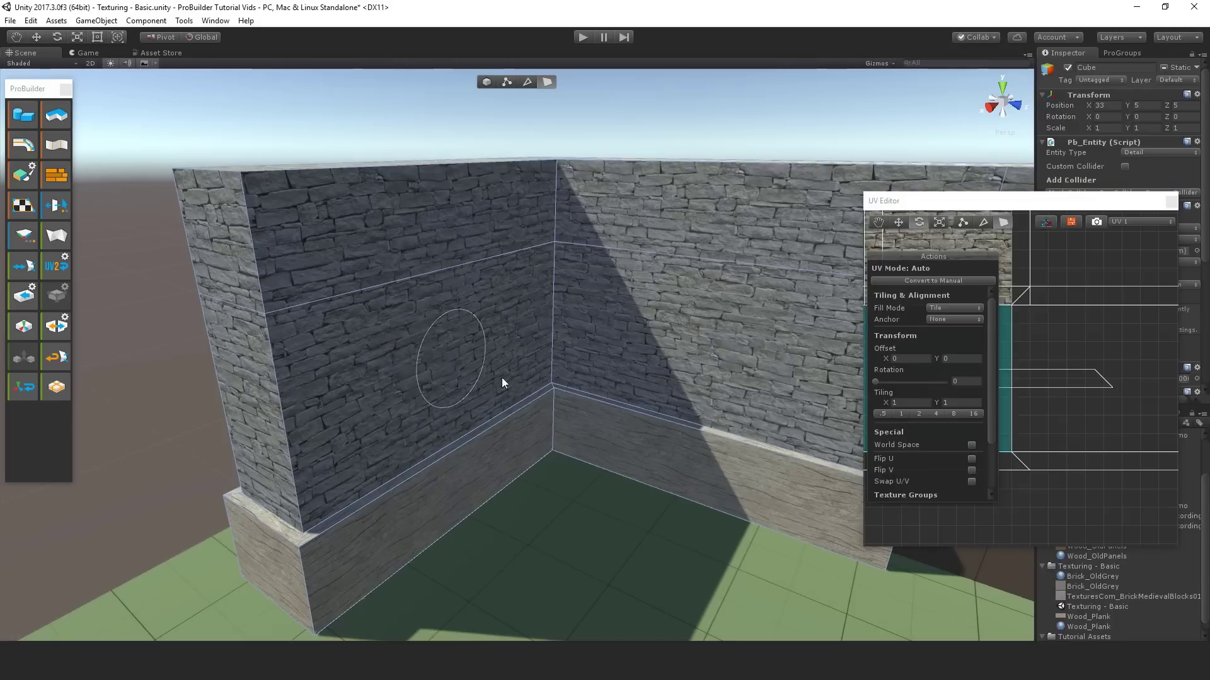
pyautogui.click(1051, 226)
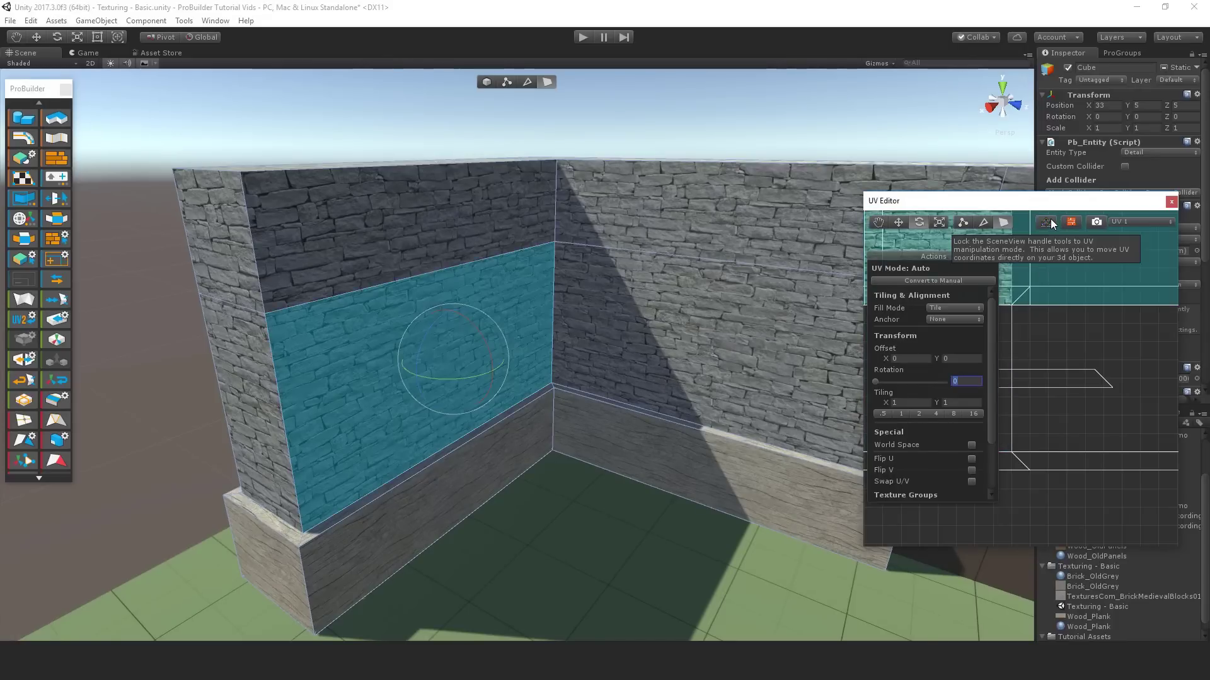
pyautogui.keyDown('shift'); pyautogui.click(353, 237); pyautogui.keyUp('shift')
pyautogui.keyDown('alt'); pyautogui.moveTo(513, 309); pyautogui.dragTo(413, 356); pyautogui.keyUp('alt')
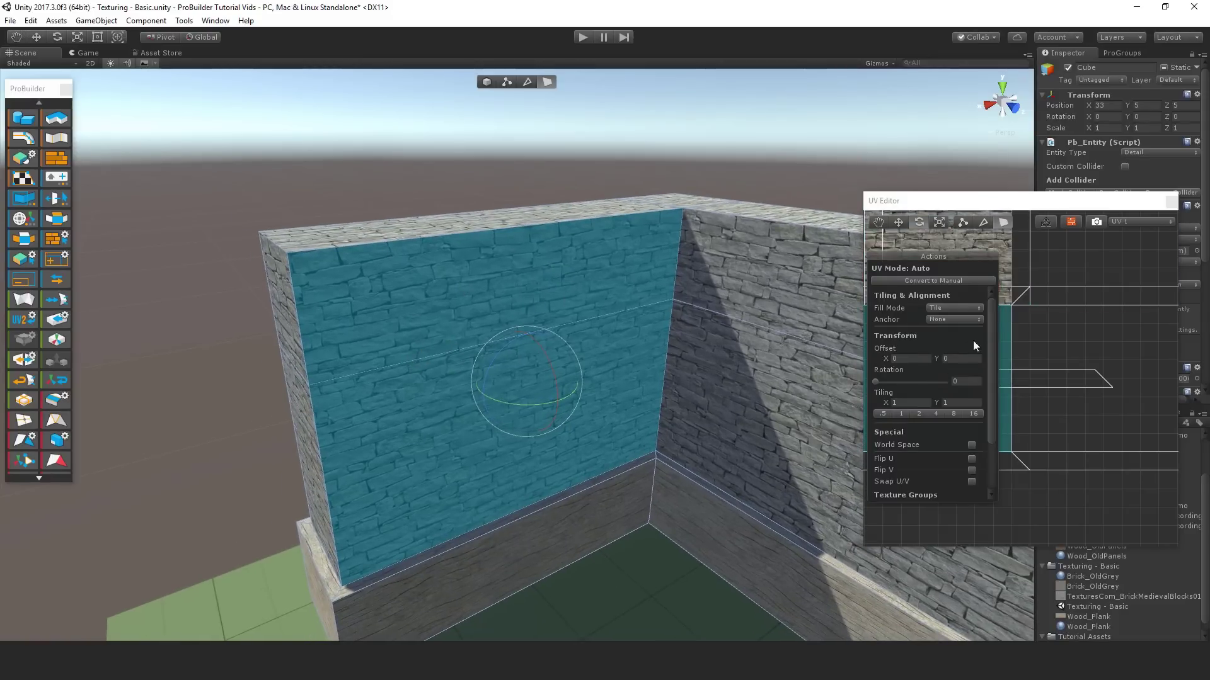
pyautogui.moveTo(992, 319); pyautogui.dragTo(984, 402)
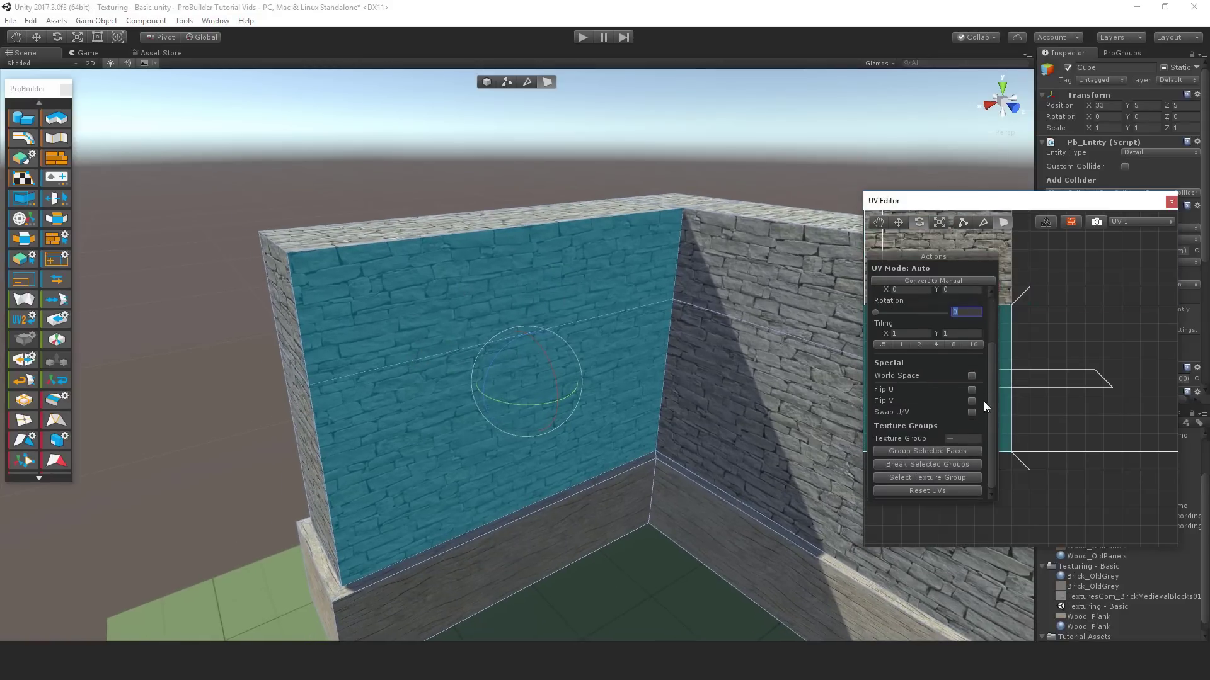
pyautogui.click(939, 449)
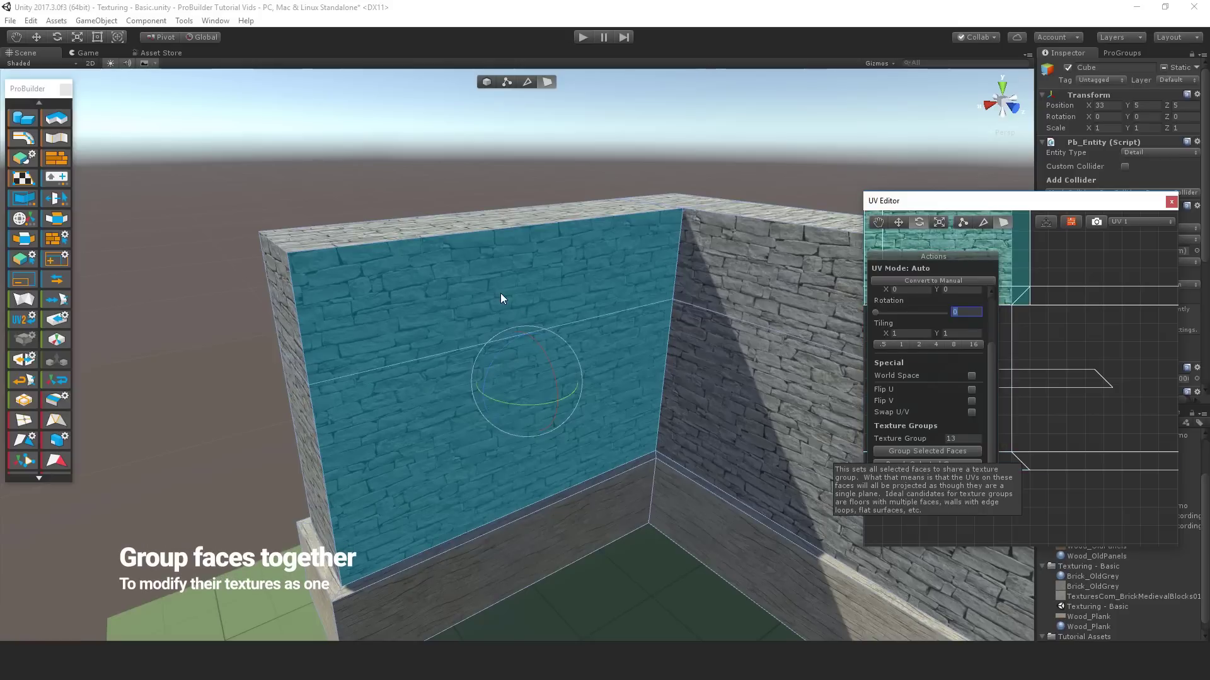
# Step: With scene UV manipulation on, rotate the grouped brick texture freehand to about 36 degrees and scale its tiling to about 0.59
pyautogui.keyDown('alt'); pyautogui.moveTo(501, 293); pyautogui.dragTo(505, 252); pyautogui.keyUp('alt')
pyautogui.click(467, 277)
pyautogui.click(474, 398)
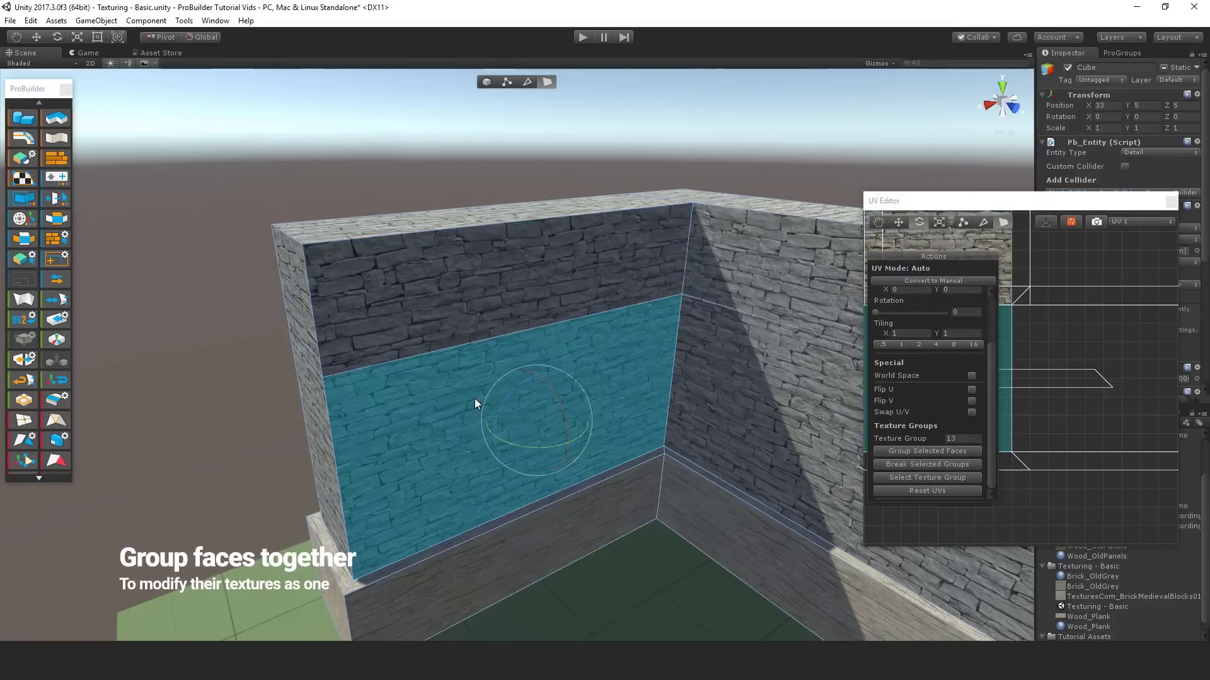
pyautogui.click(1050, 222)
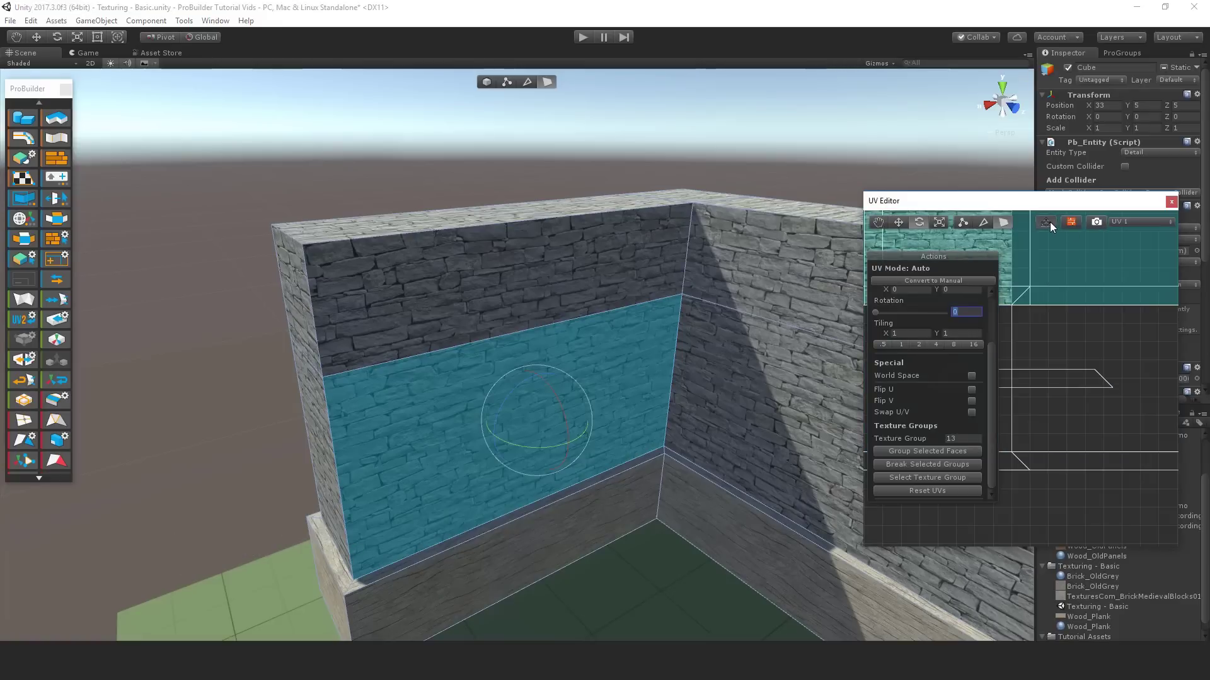
pyautogui.moveTo(515, 388); pyautogui.dragTo(546, 407)
pyautogui.press('r')
pyautogui.press('w')
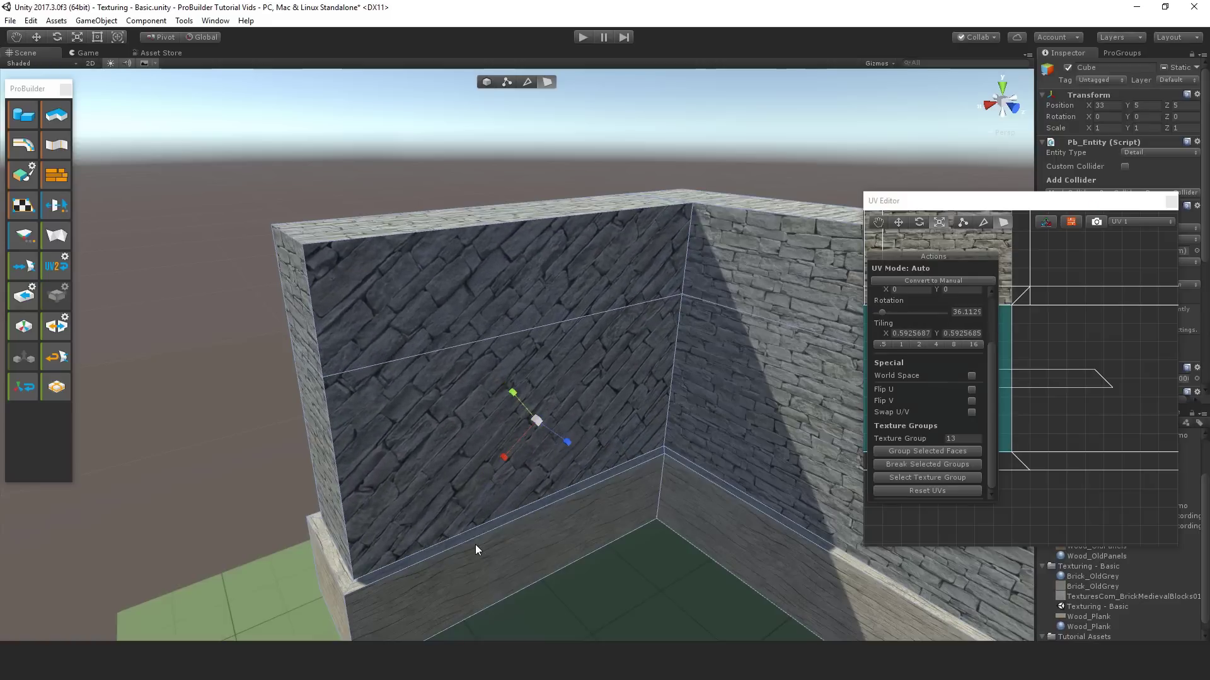
pyautogui.scroll(5, 338, 355)
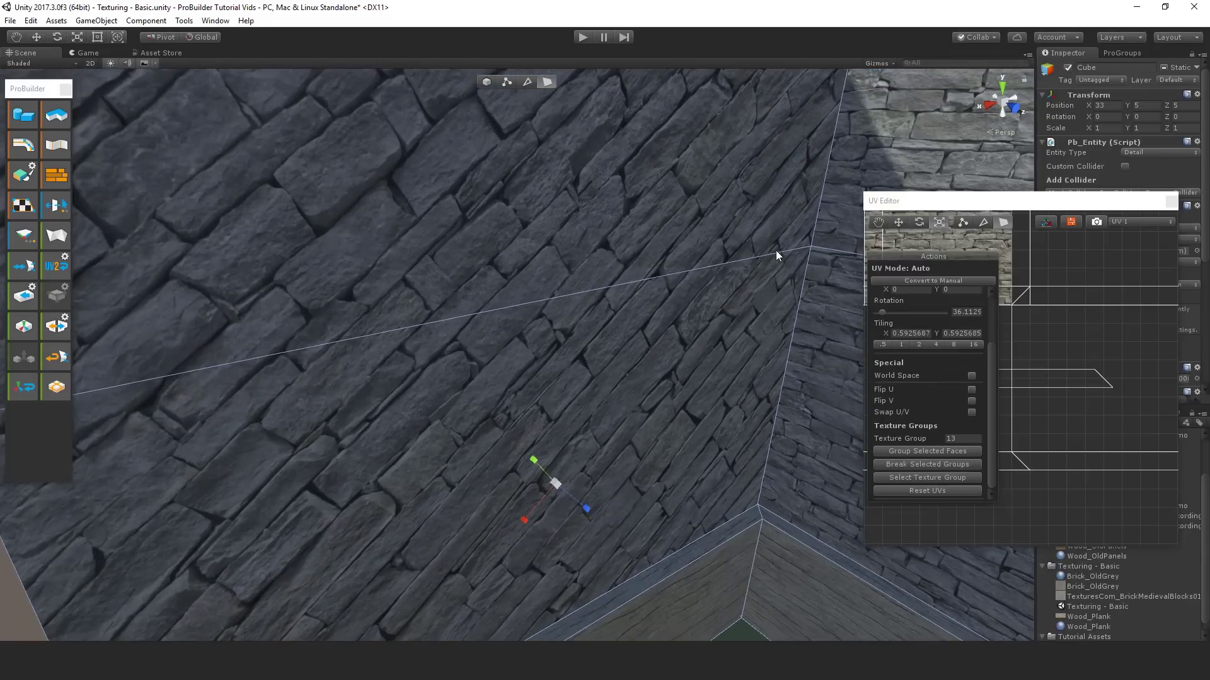
pyautogui.scroll(-6, 473, 378)
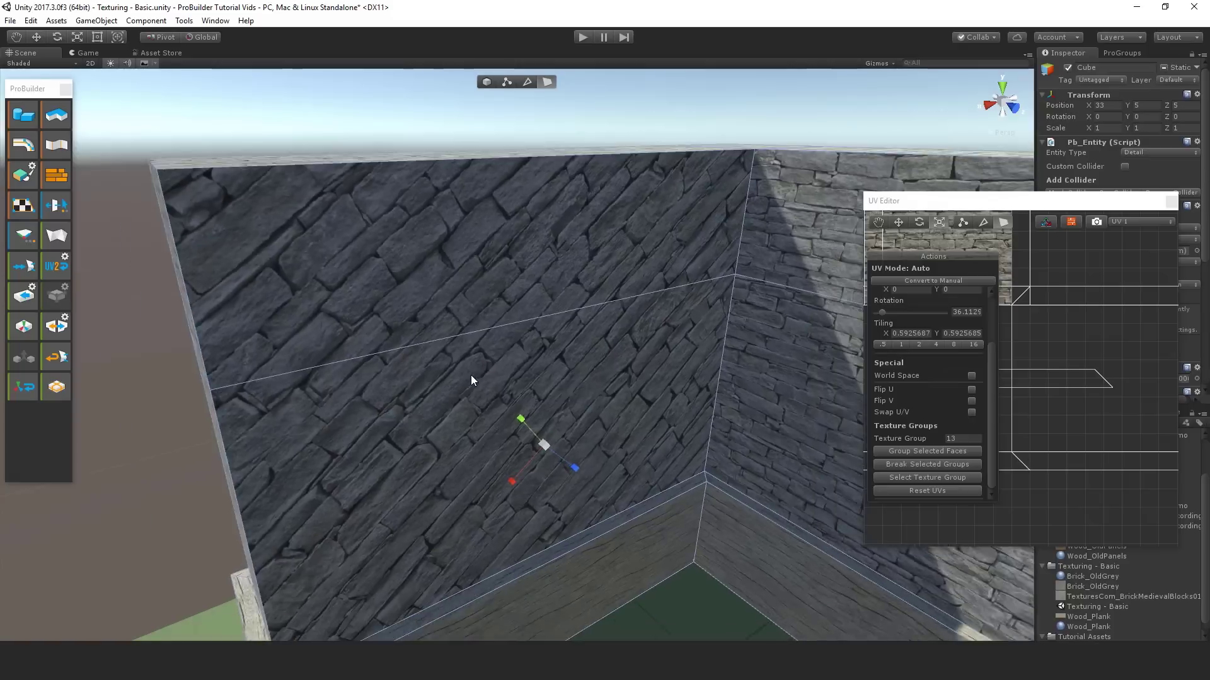
# Step: Reset the grouped brick texture's tiling to 1 and its rotation to 0, and turn scene UV manipulation off
pyautogui.click(970, 311)
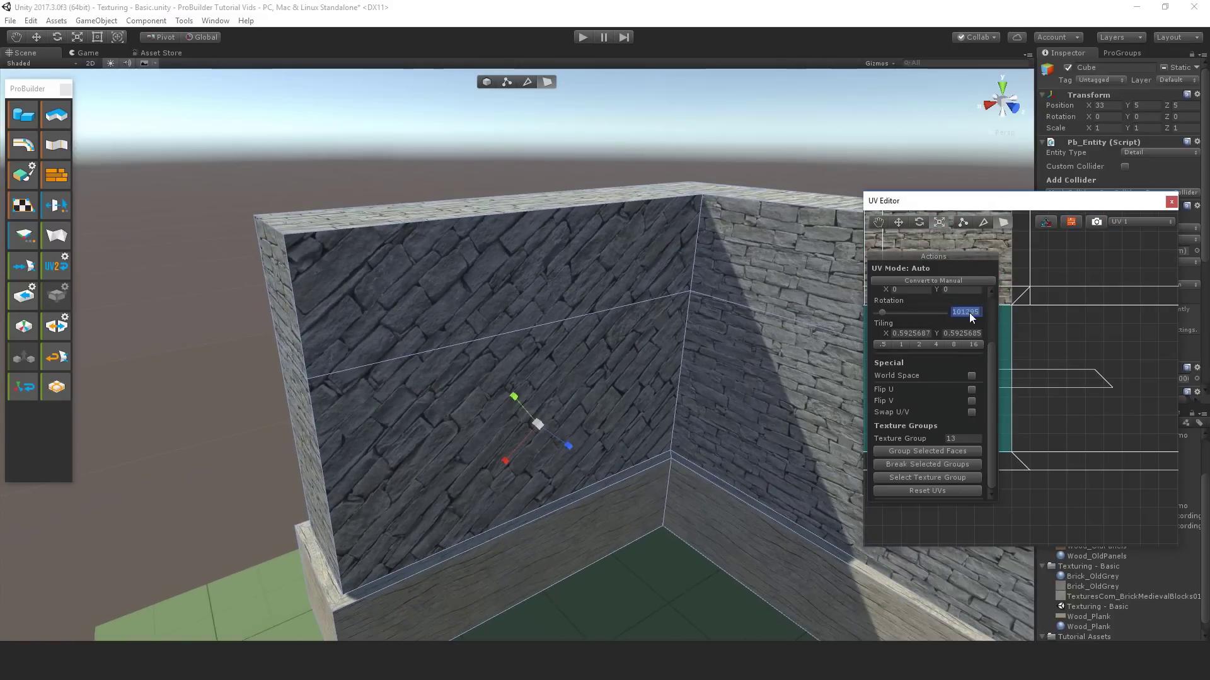
pyautogui.click(906, 342)
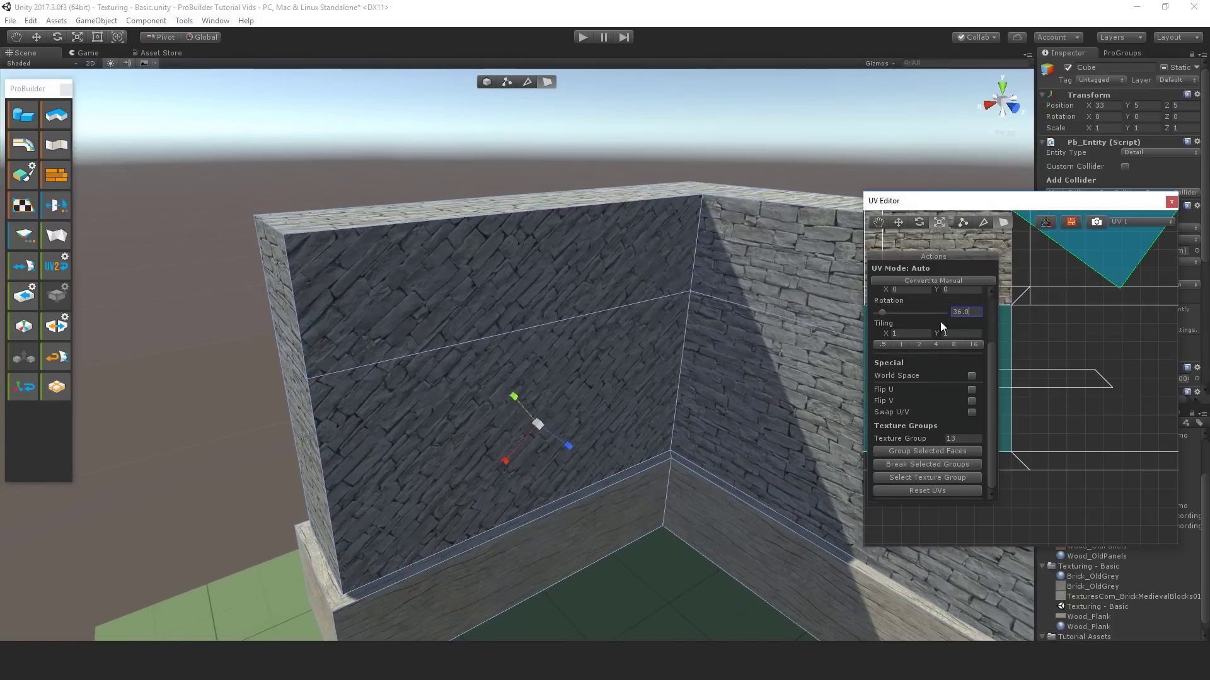
pyautogui.moveTo(676, 356); pyautogui.dragTo(678, 320, button='middle')
pyautogui.moveTo(974, 313); pyautogui.dragTo(910, 314)
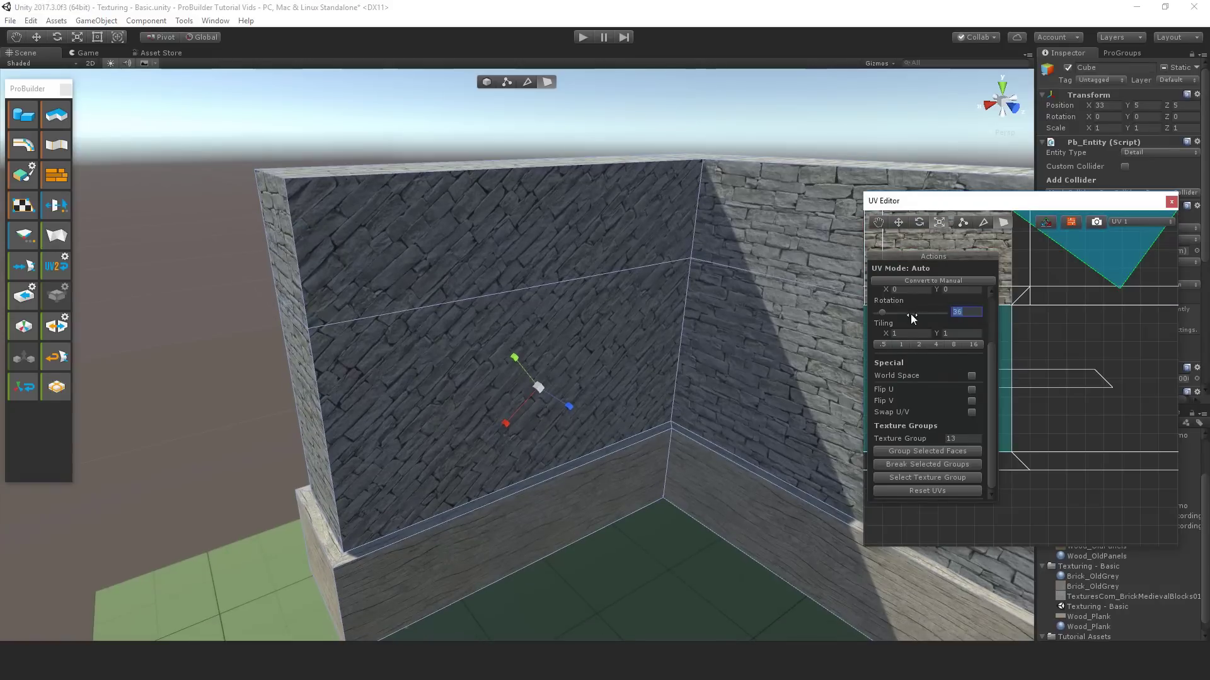
pyautogui.write('0')
pyautogui.moveTo(545, 283); pyautogui.dragTo(579, 246, button='middle')
pyautogui.scroll(-4, 592, 286)
pyautogui.press('w')
pyautogui.click(1050, 223)
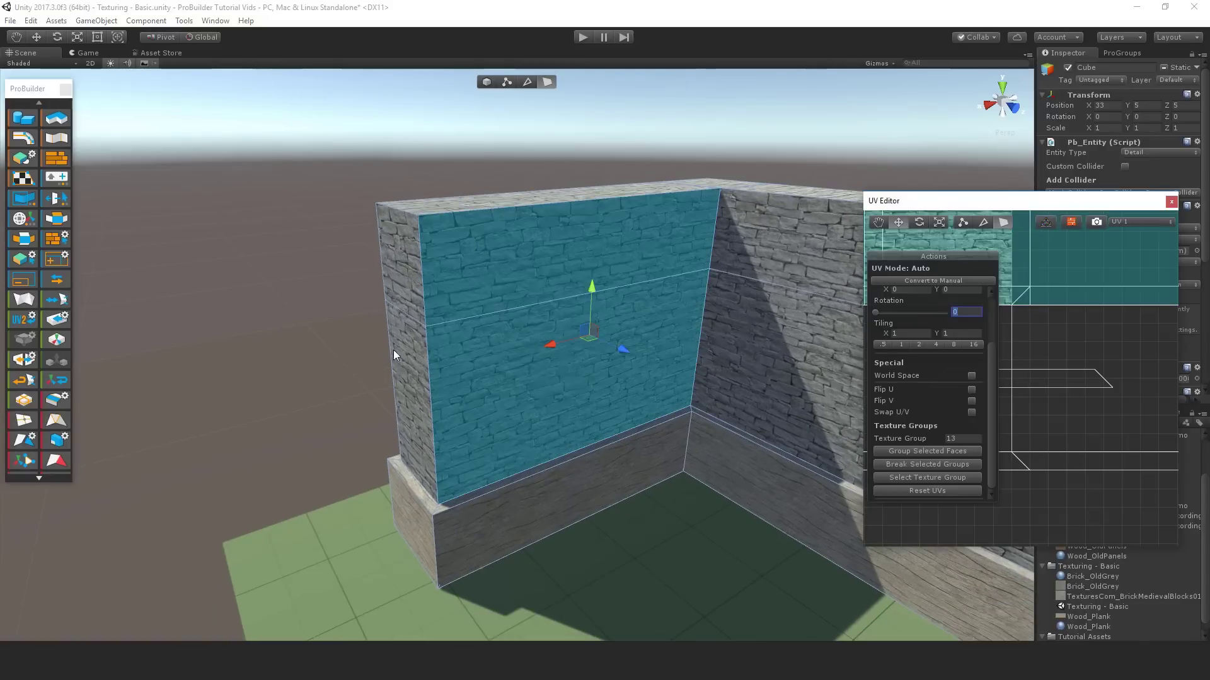
# Step: In vertex mode, select all vertices at the short wall's free end and move them inward along X to shorten the wall
pyautogui.click(422, 414)
pyautogui.keyDown('alt'); pyautogui.moveTo(418, 415); pyautogui.dragTo(372, 523); pyautogui.keyUp('alt')
pyautogui.scroll(-3, 512, 194)
pyautogui.click(505, 83)
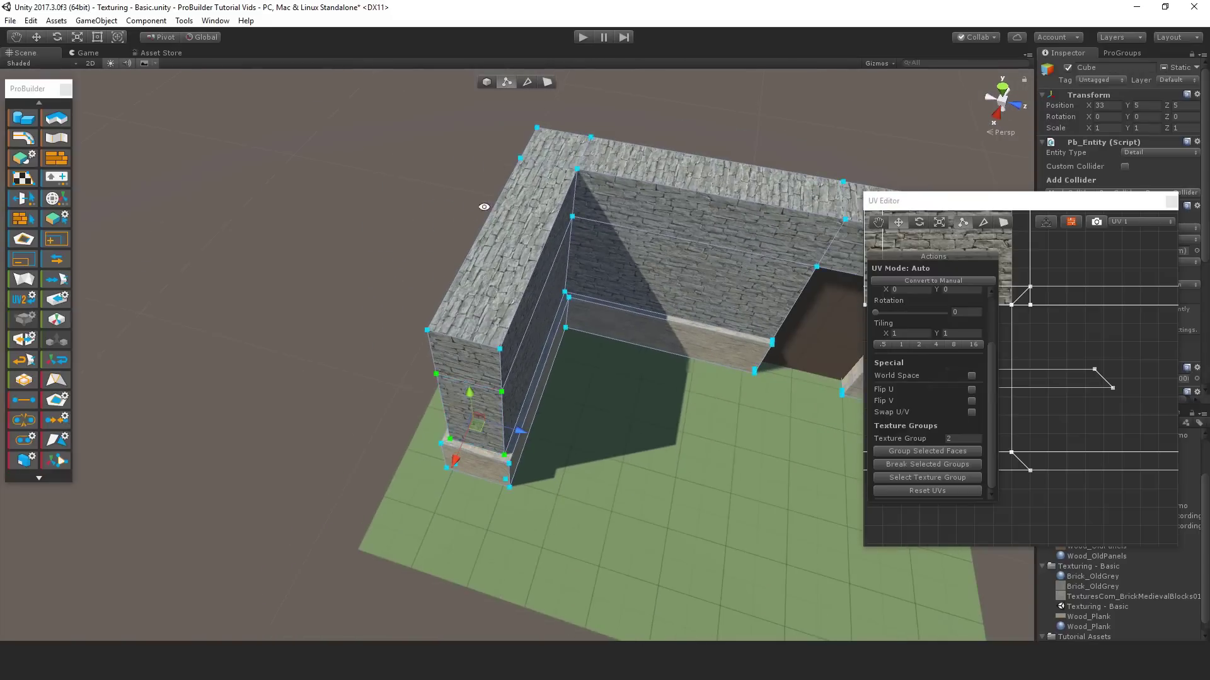
pyautogui.keyDown('alt'); pyautogui.moveTo(483, 204); pyautogui.dragTo(546, 406); pyautogui.keyUp('alt')
pyautogui.moveTo(228, 330); pyautogui.dragTo(228, 329)
pyautogui.keyDown('alt'); pyautogui.moveTo(491, 390); pyautogui.dragTo(252, 195); pyautogui.keyUp('alt')
pyautogui.moveTo(401, 386); pyautogui.dragTo(494, 409)
pyautogui.scroll(3, 553, 466)
pyautogui.moveTo(553, 465); pyautogui.dragTo(511, 403, button='middle')
pyautogui.scroll(3, 513, 391)
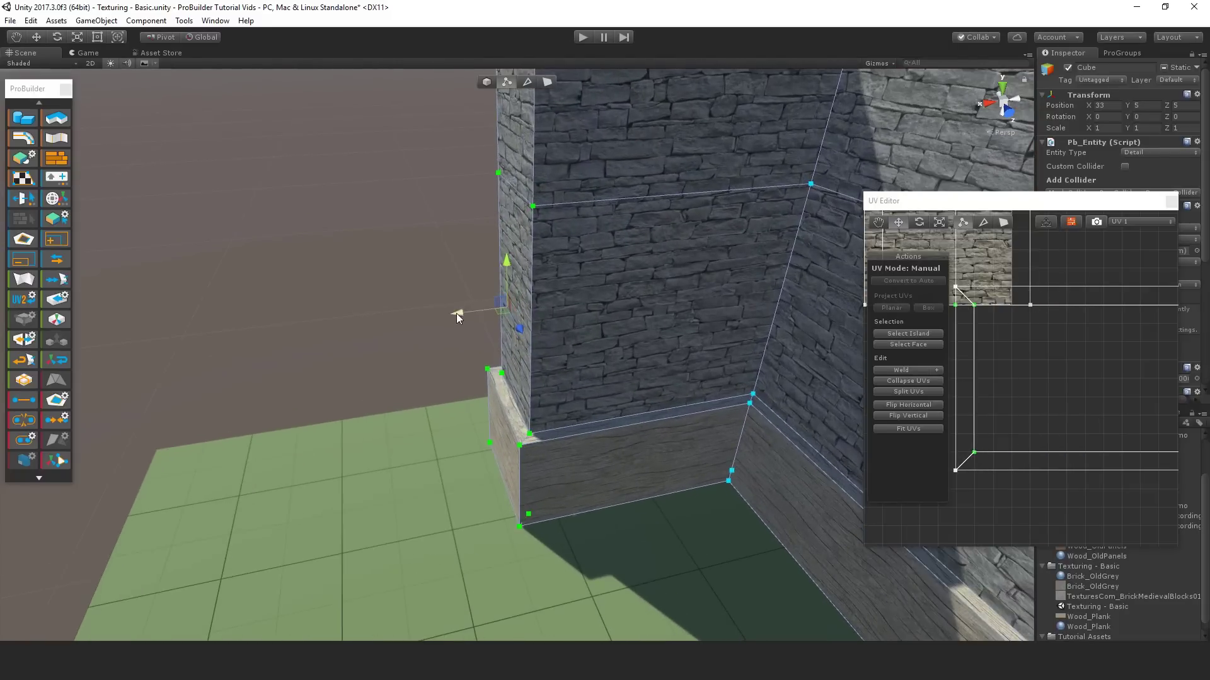
pyautogui.moveTo(458, 313); pyautogui.dragTo(526, 341)
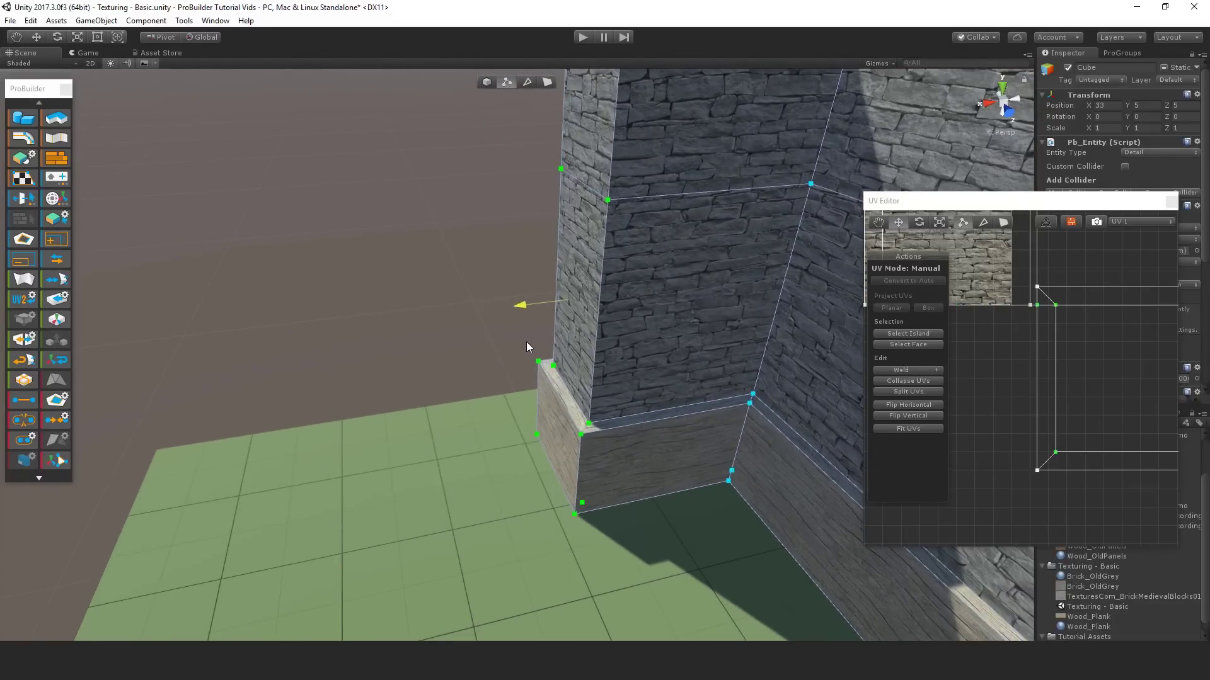
# Step: Move the selected end vertices outward along X to stretch the short wall, and readjust its length freehand
pyautogui.scroll(3, 540, 444)
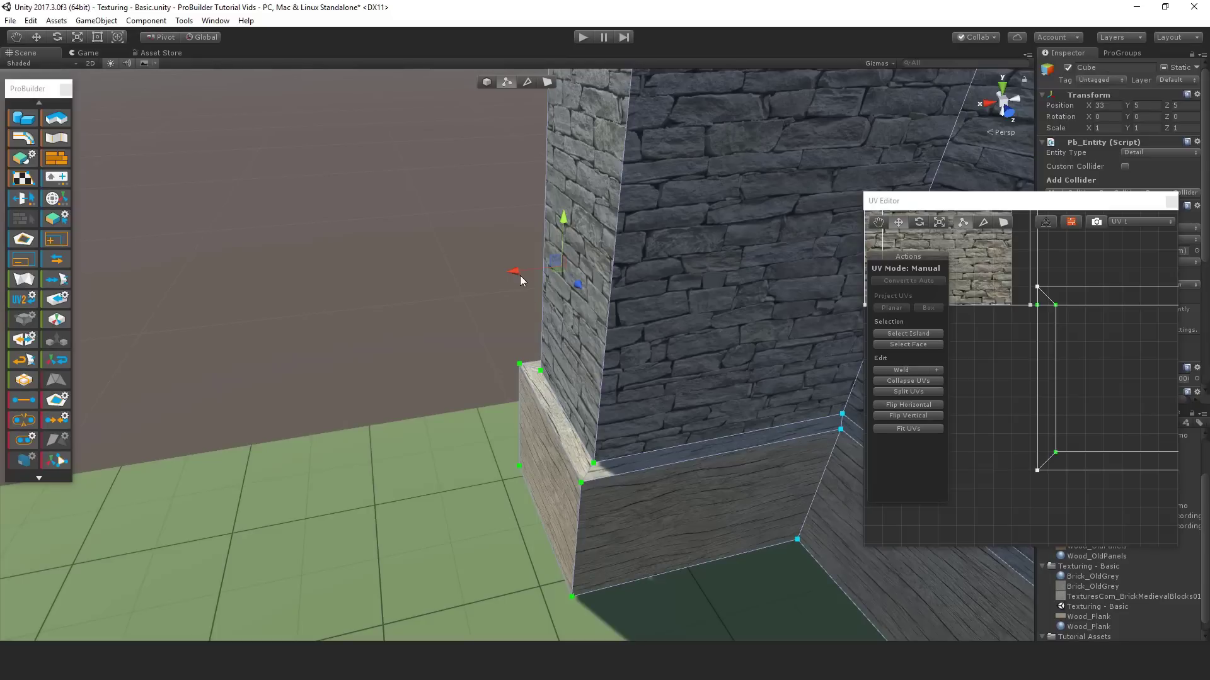
pyautogui.moveTo(520, 281); pyautogui.dragTo(97, 313)
pyautogui.scroll(-6, 459, 412)
pyautogui.keyDown('alt'); pyautogui.moveTo(453, 406); pyautogui.dragTo(513, 419); pyautogui.keyUp('alt')
pyautogui.moveTo(308, 385); pyautogui.dragTo(389, 386)
pyautogui.moveTo(523, 275); pyautogui.dragTo(517, 362, button='middle')
# Step: In face mode, try raising the top face of the short brick wall, and undo the move
pyautogui.click(546, 82)
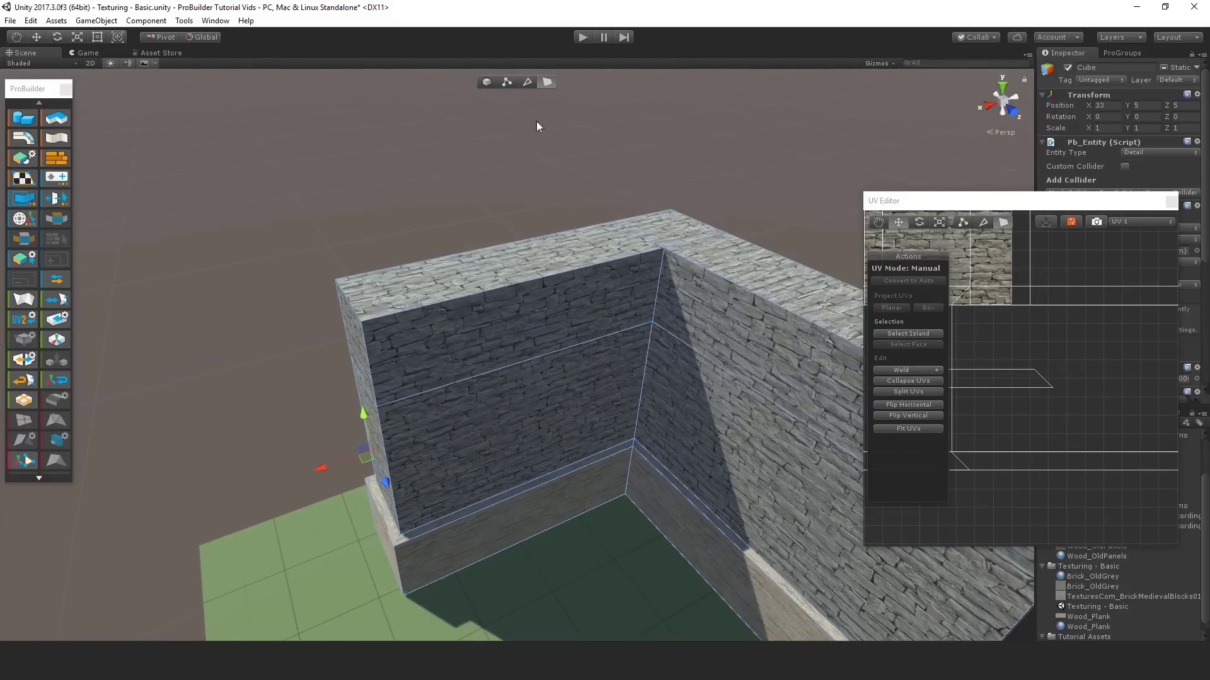
pyautogui.click(534, 264)
pyautogui.keyDown('alt'); pyautogui.moveTo(501, 210); pyautogui.dragTo(549, 96); pyautogui.keyUp('alt')
pyautogui.keyDown('alt'); pyautogui.moveTo(568, 427); pyautogui.dragTo(558, 157); pyautogui.keyUp('alt')
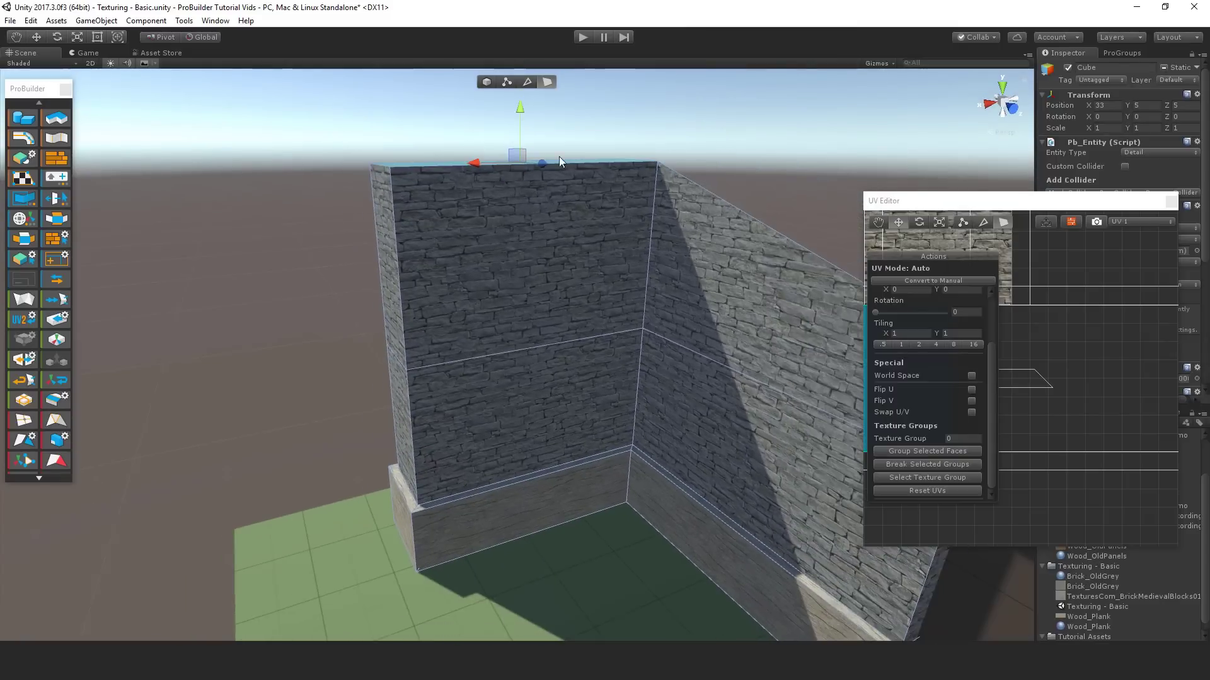
pyautogui.click(523, 162)
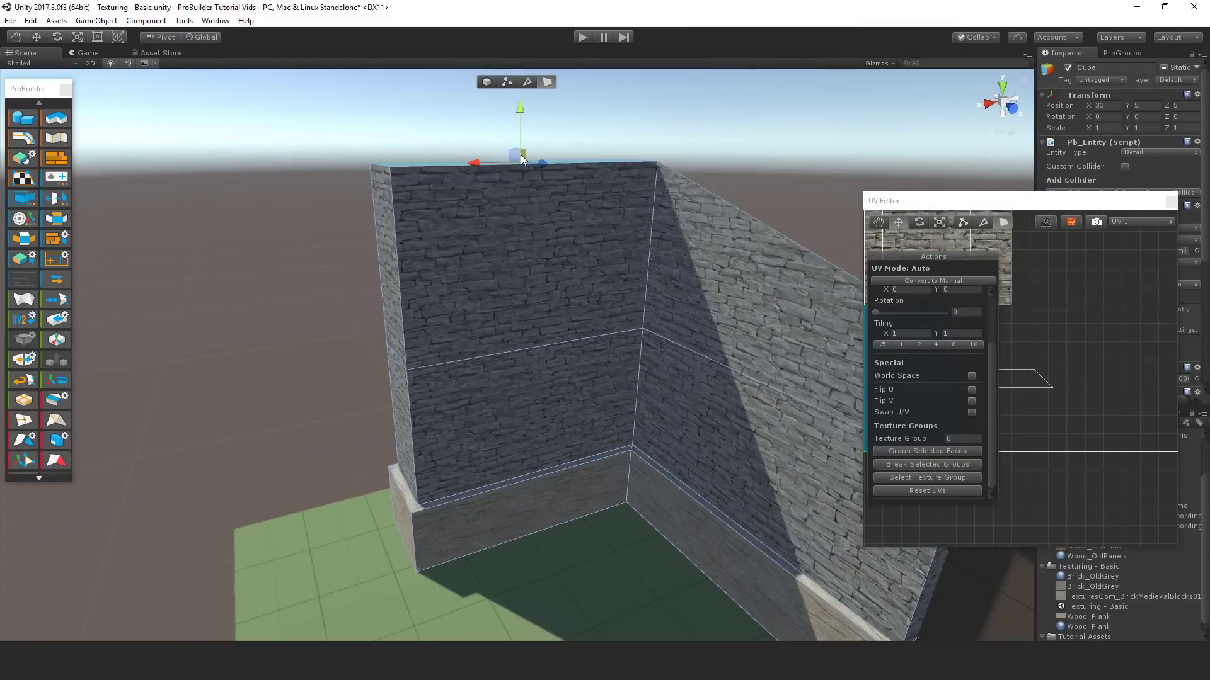
pyautogui.hotkey('ctrl', 'z')
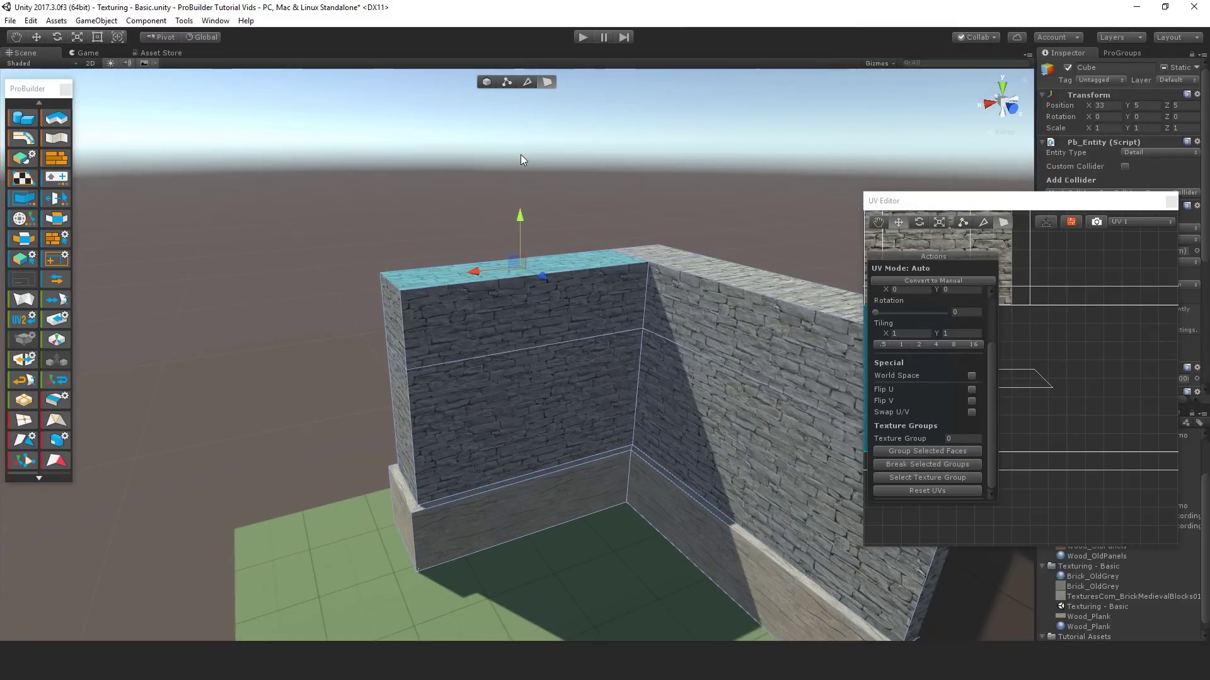
# Step: Try raising the two top faces over the doorway and the adjoining wall end together, and undo the move
pyautogui.moveTo(631, 341); pyautogui.dragTo(512, 273, button='middle')
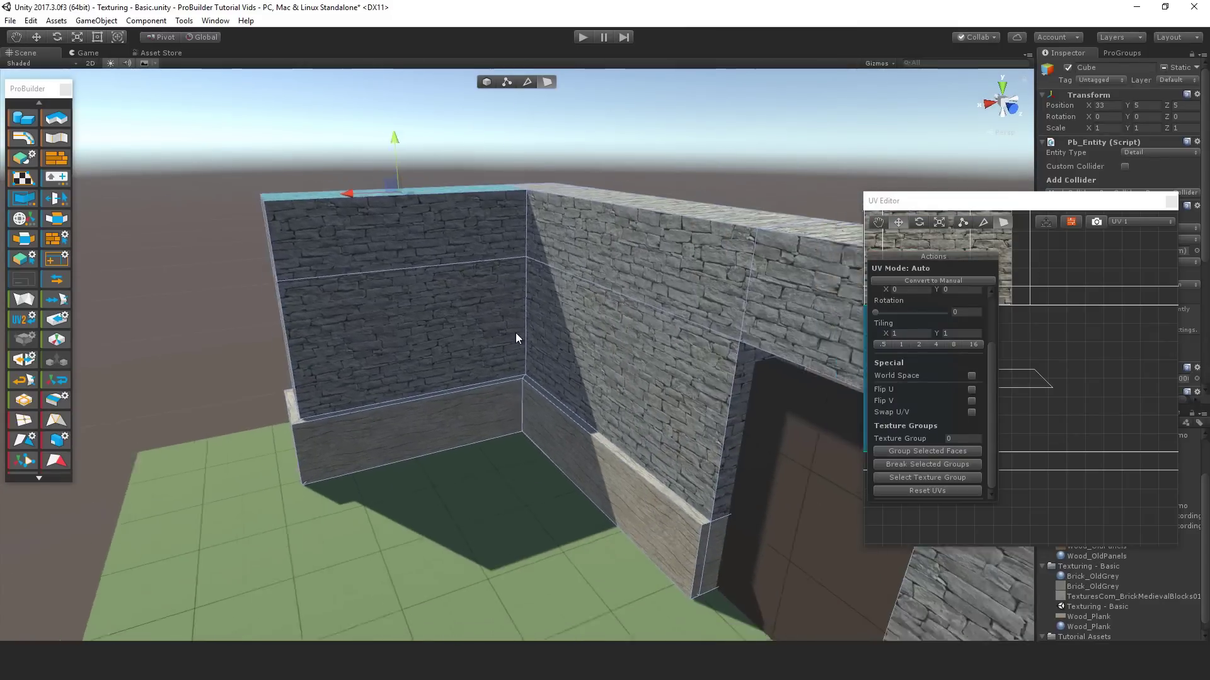
pyautogui.keyDown('alt'); pyautogui.moveTo(516, 334); pyautogui.dragTo(635, 369); pyautogui.keyUp('alt')
pyautogui.moveTo(636, 370); pyautogui.dragTo(513, 370, button='middle')
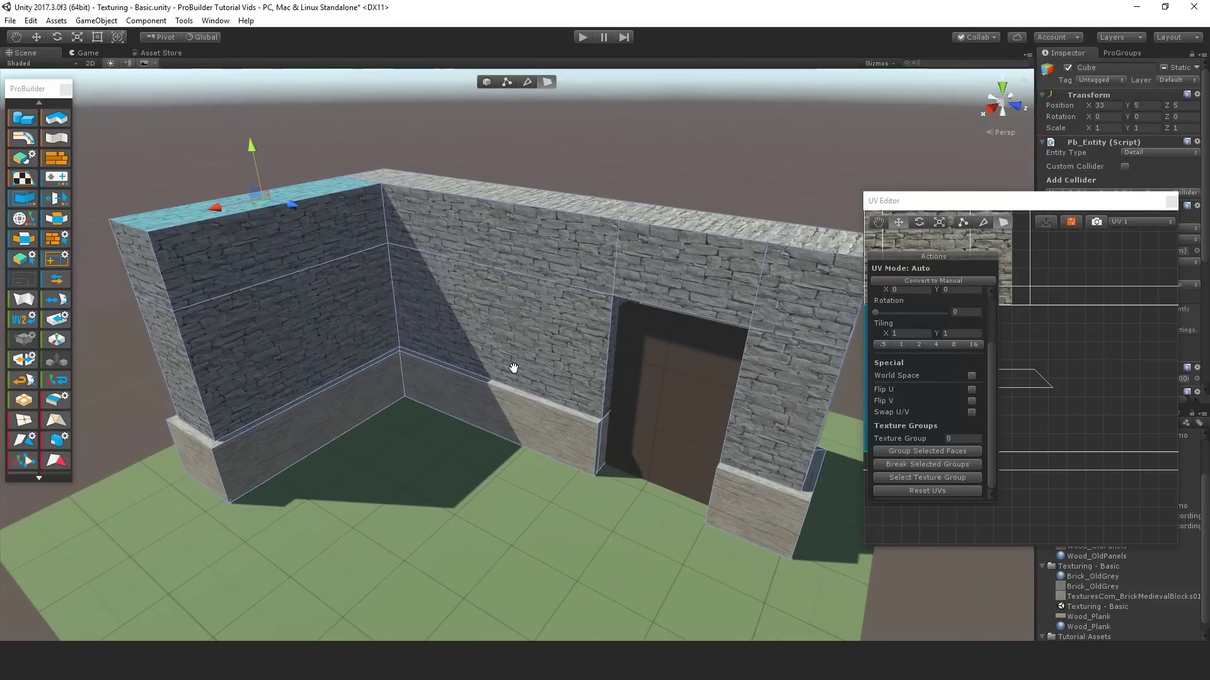
pyautogui.moveTo(514, 368); pyautogui.dragTo(464, 378, button='middle')
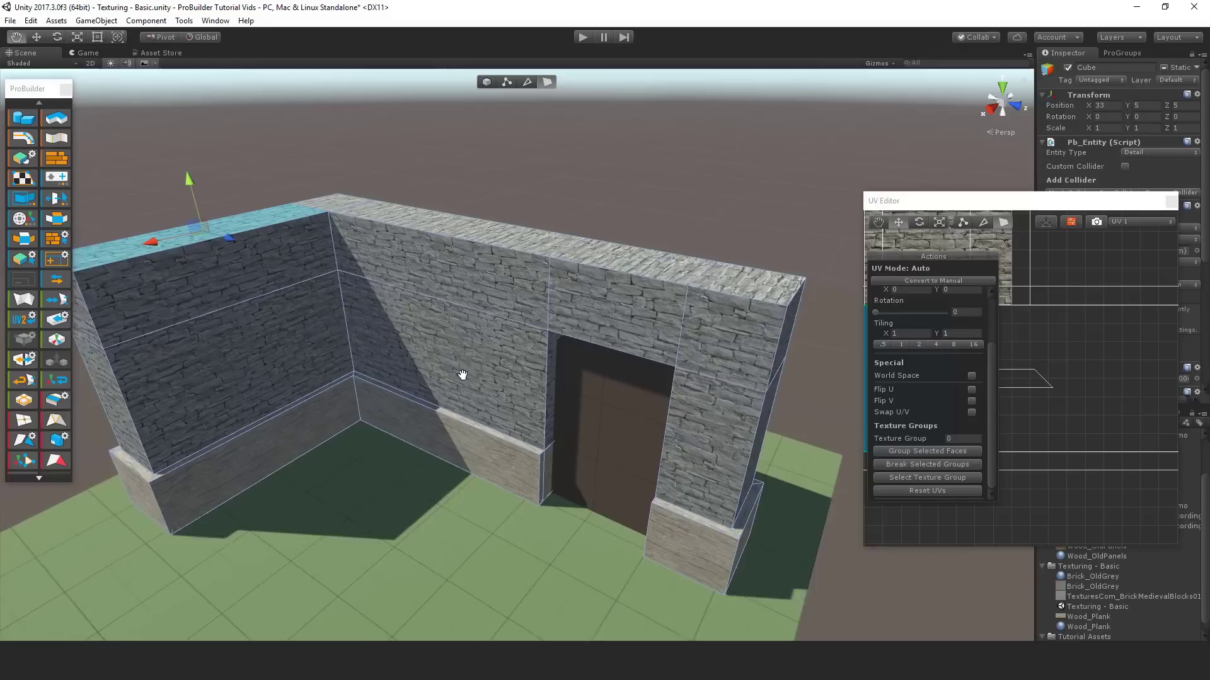
pyautogui.click(731, 301)
pyautogui.keyDown('shift'); pyautogui.click(641, 283); pyautogui.keyUp('shift')
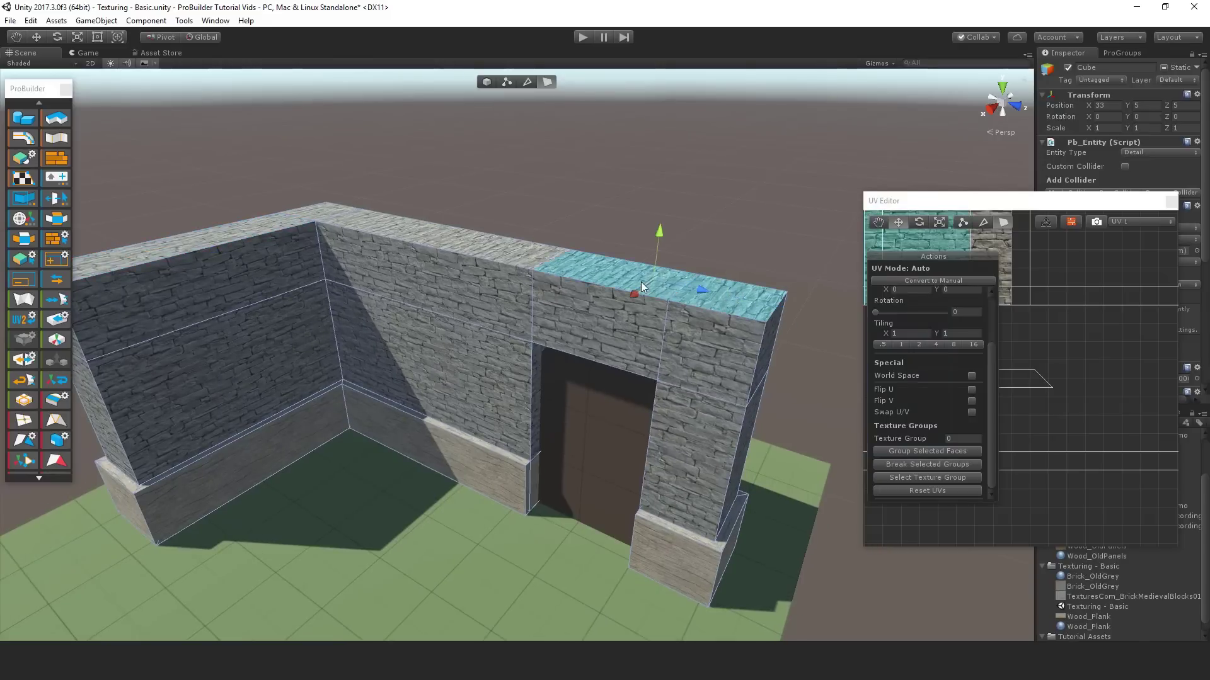
pyautogui.moveTo(661, 236); pyautogui.dragTo(673, 130)
pyautogui.keyDown('alt'); pyautogui.moveTo(694, 310); pyautogui.dragTo(664, 295); pyautogui.keyUp('alt')
pyautogui.hotkey('ctrl', 'z')
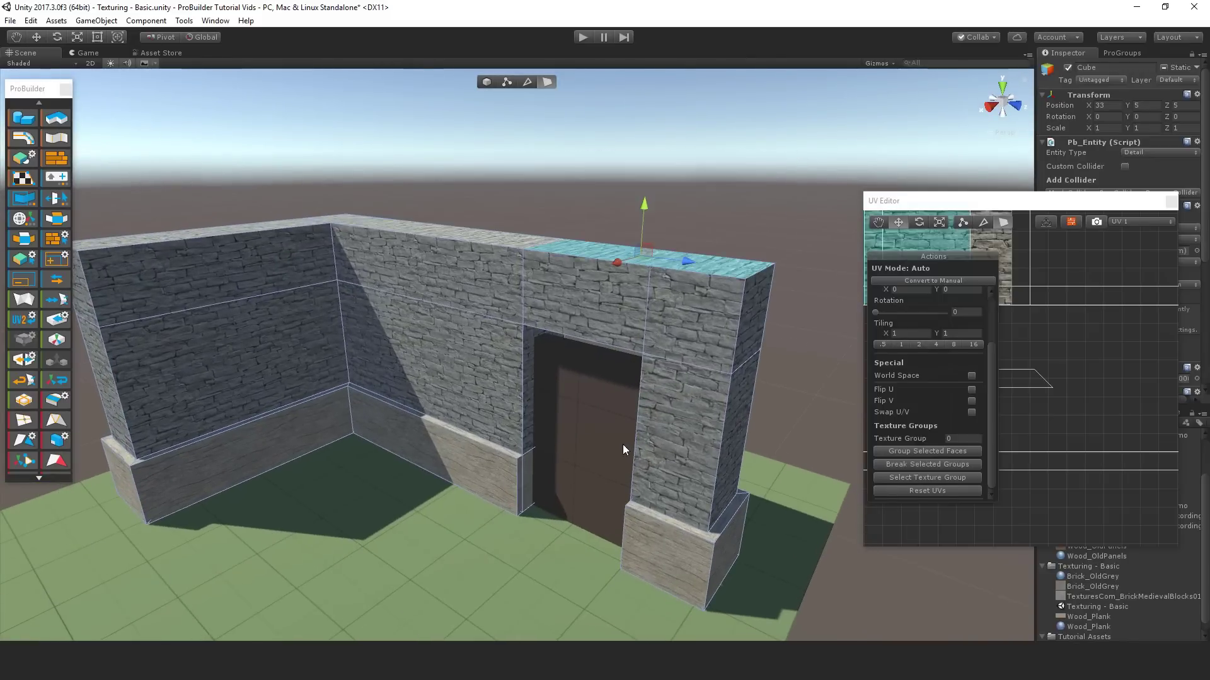
# Step: Select the door's faces, close the UV Editor, and apply the Door_Old palette material to them with the Material Editor
pyautogui.click(581, 426)
pyautogui.press('f')
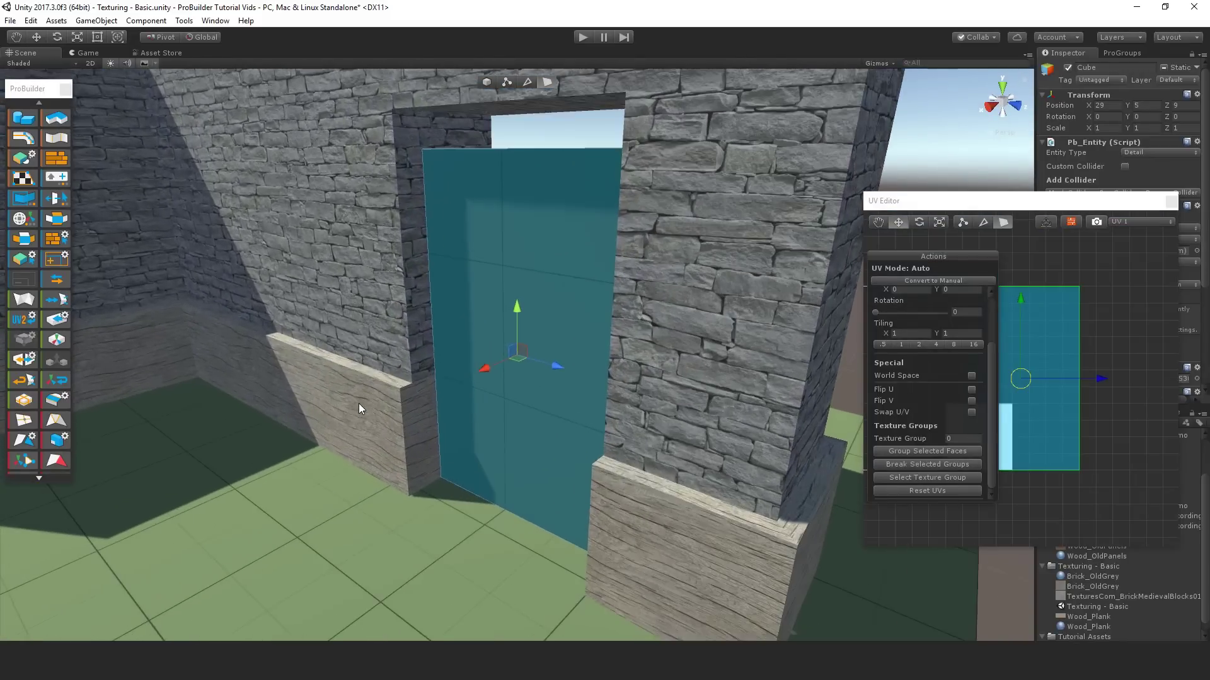
pyautogui.keyDown('alt'); pyautogui.moveTo(358, 403); pyautogui.dragTo(375, 434); pyautogui.keyUp('alt')
pyautogui.click(1170, 201)
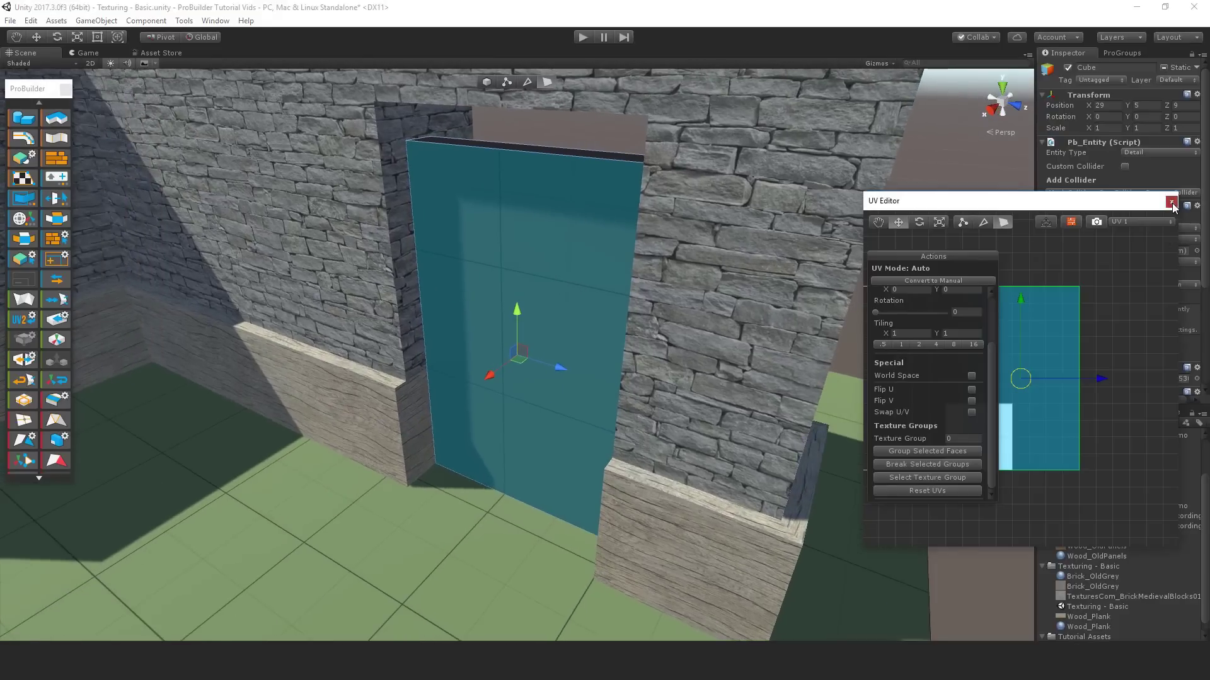
pyautogui.keyDown('alt'); pyautogui.moveTo(351, 265); pyautogui.dragTo(378, 282); pyautogui.keyUp('alt')
pyautogui.scroll(2, 515, 310)
pyautogui.keyDown('alt'); pyautogui.moveTo(515, 310); pyautogui.dragTo(399, 228); pyautogui.keyUp('alt')
pyautogui.click(396, 186)
pyautogui.keyDown('alt'); pyautogui.moveTo(294, 254); pyautogui.dragTo(809, 277); pyautogui.keyUp('alt')
pyautogui.click(56, 158)
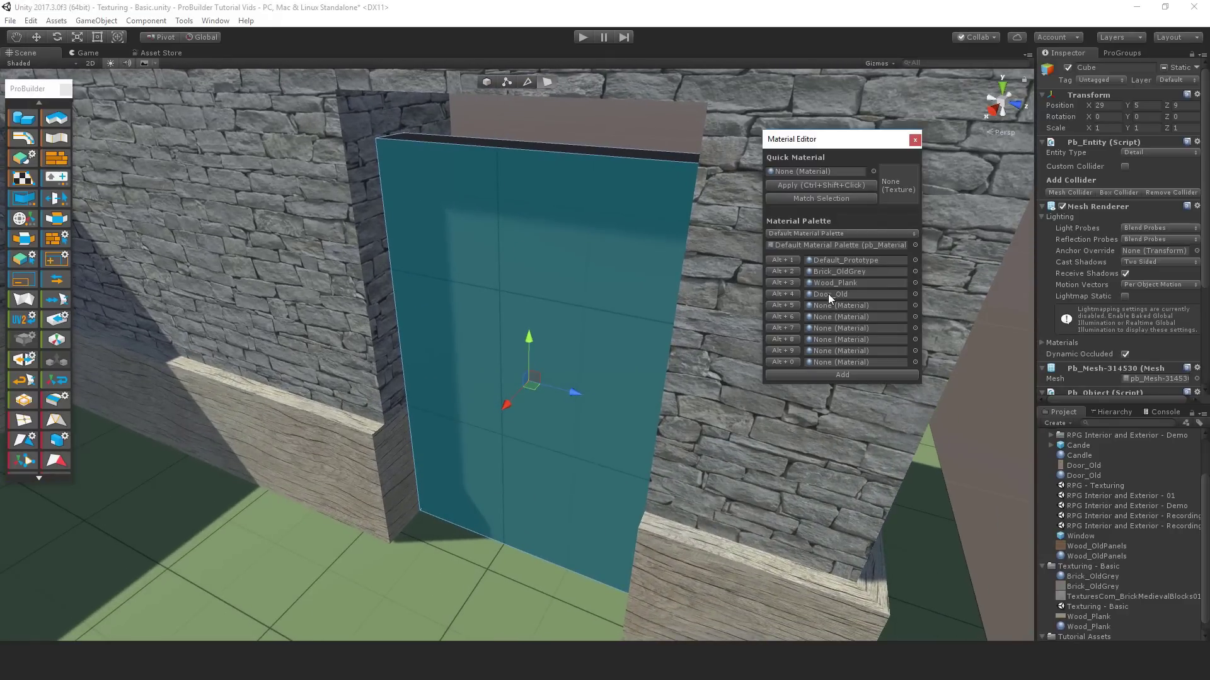
pyautogui.click(792, 294)
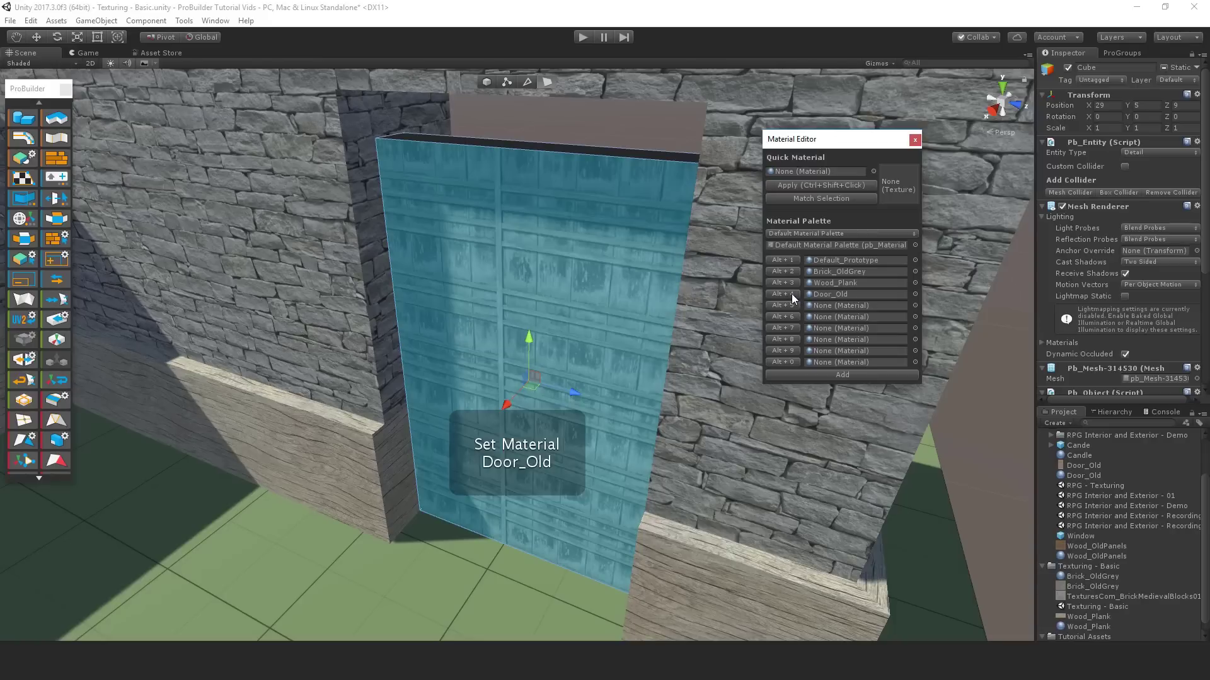
pyautogui.click(915, 140)
# Step: Examine how the Door_Old texture tiles and aligns across the front of the door
pyautogui.keyDown('alt'); pyautogui.moveTo(734, 262); pyautogui.dragTo(707, 253); pyautogui.keyUp('alt')
pyautogui.scroll(5, 555, 397)
pyautogui.moveTo(552, 398); pyautogui.dragTo(598, 362, button='middle')
pyautogui.scroll(-5, 596, 312)
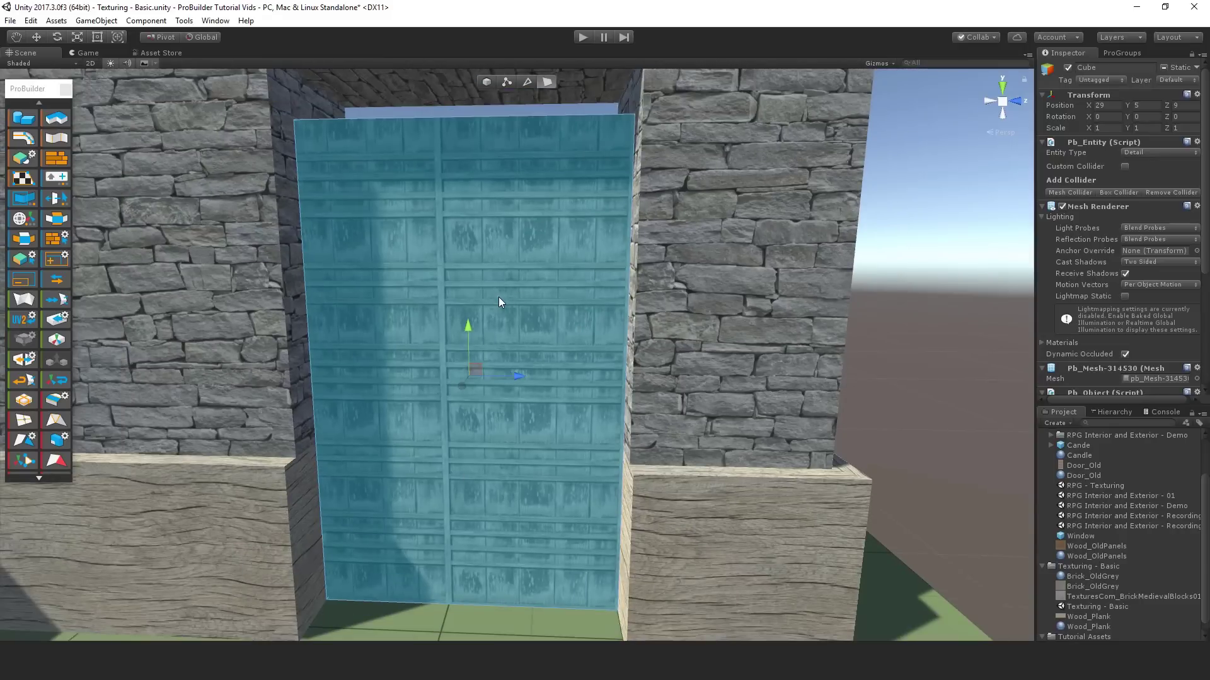
pyautogui.keyDown('alt'); pyautogui.moveTo(570, 296); pyautogui.dragTo(555, 321); pyautogui.keyUp('alt')
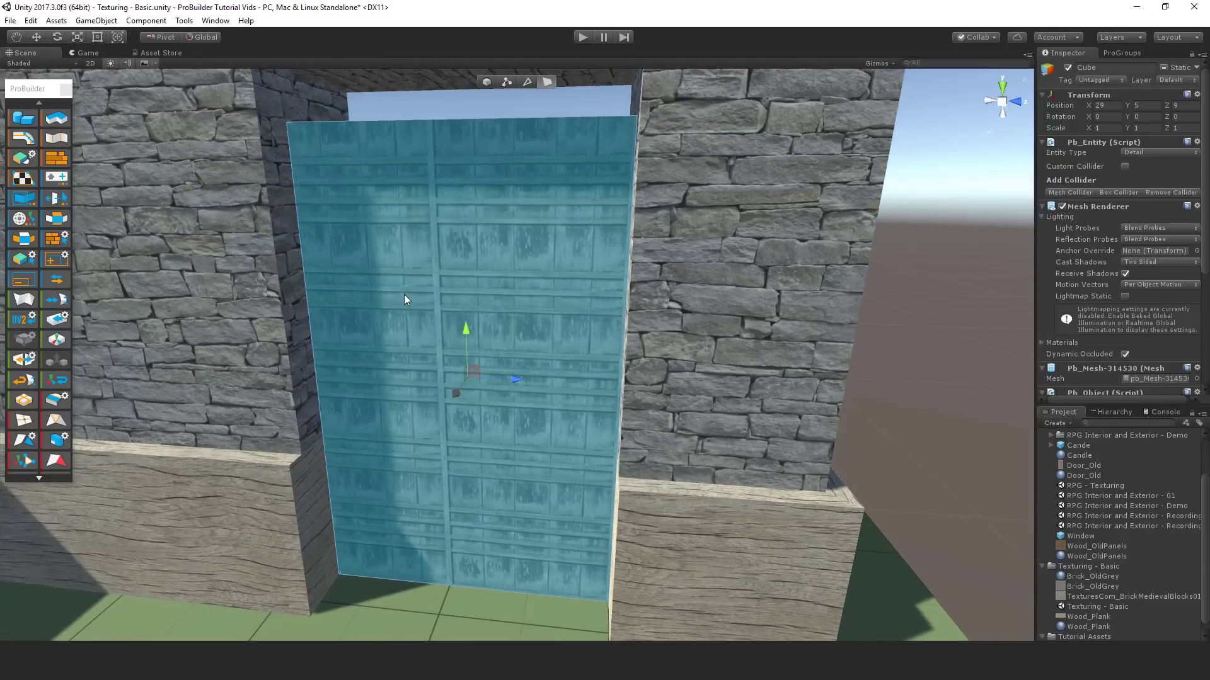
pyautogui.keyDown('alt'); pyautogui.moveTo(403, 293); pyautogui.dragTo(674, 378); pyautogui.keyUp('alt')
pyautogui.keyDown('alt'); pyautogui.moveTo(538, 350); pyautogui.dragTo(350, 492); pyautogui.keyUp('alt')
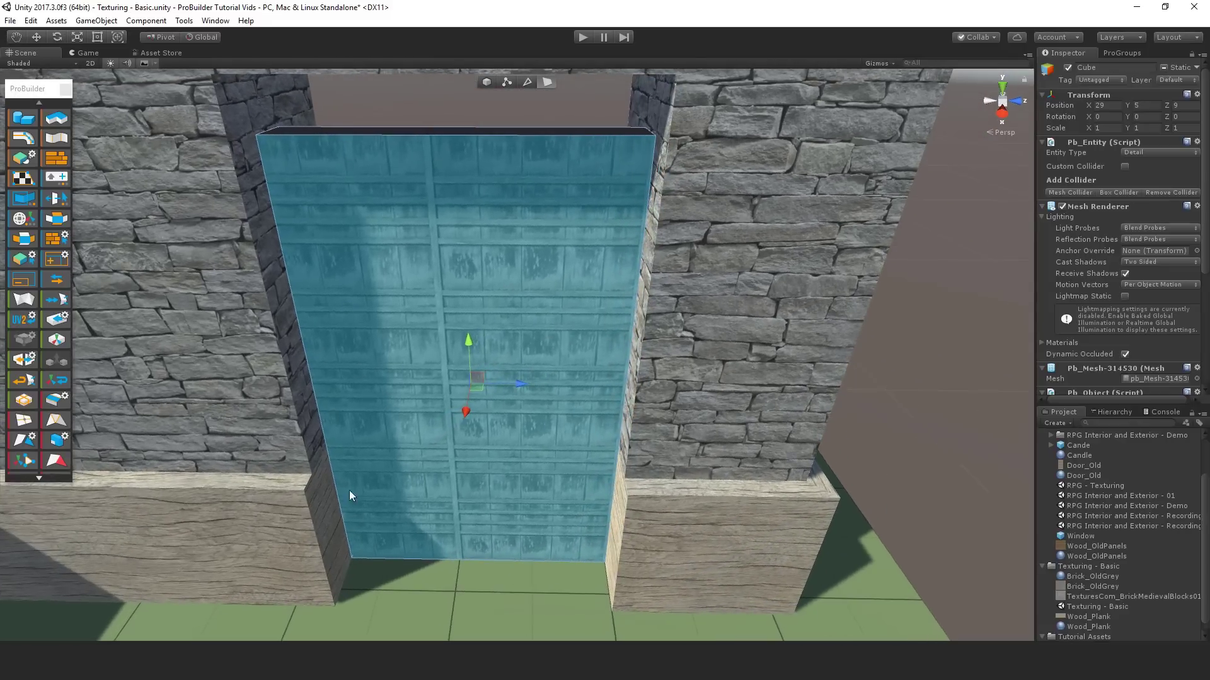
pyautogui.keyDown('alt'); pyautogui.moveTo(694, 279); pyautogui.dragTo(557, 274); pyautogui.keyUp('alt')
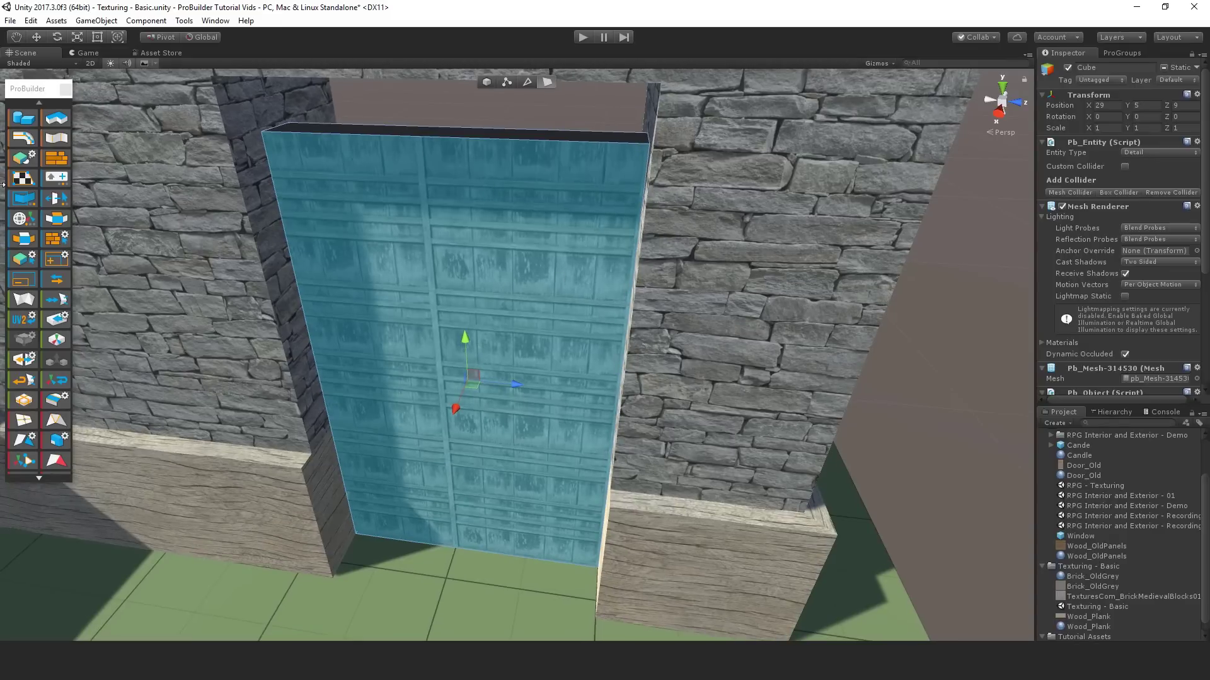
# Step: Open the UV Editor, select only one of the door's large faces, and turn scene UV manipulation on
pyautogui.click(22, 178)
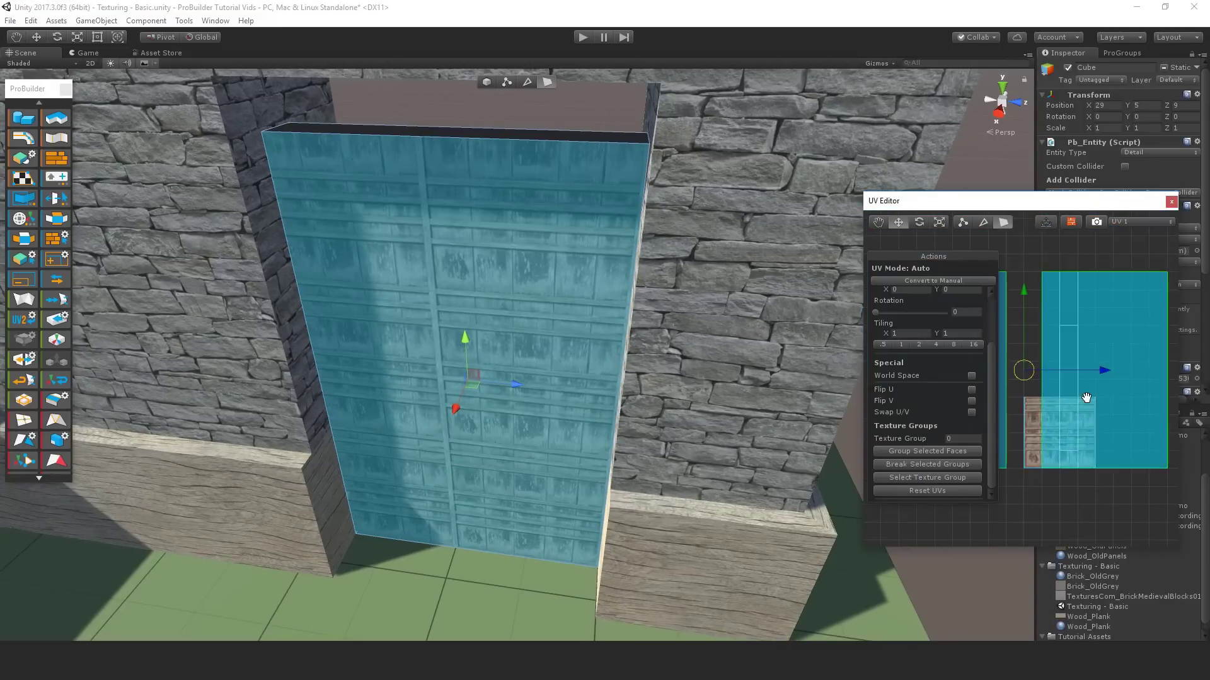
pyautogui.scroll(-3, 1044, 404)
pyautogui.moveTo(1061, 406); pyautogui.dragTo(1107, 406, button='middle')
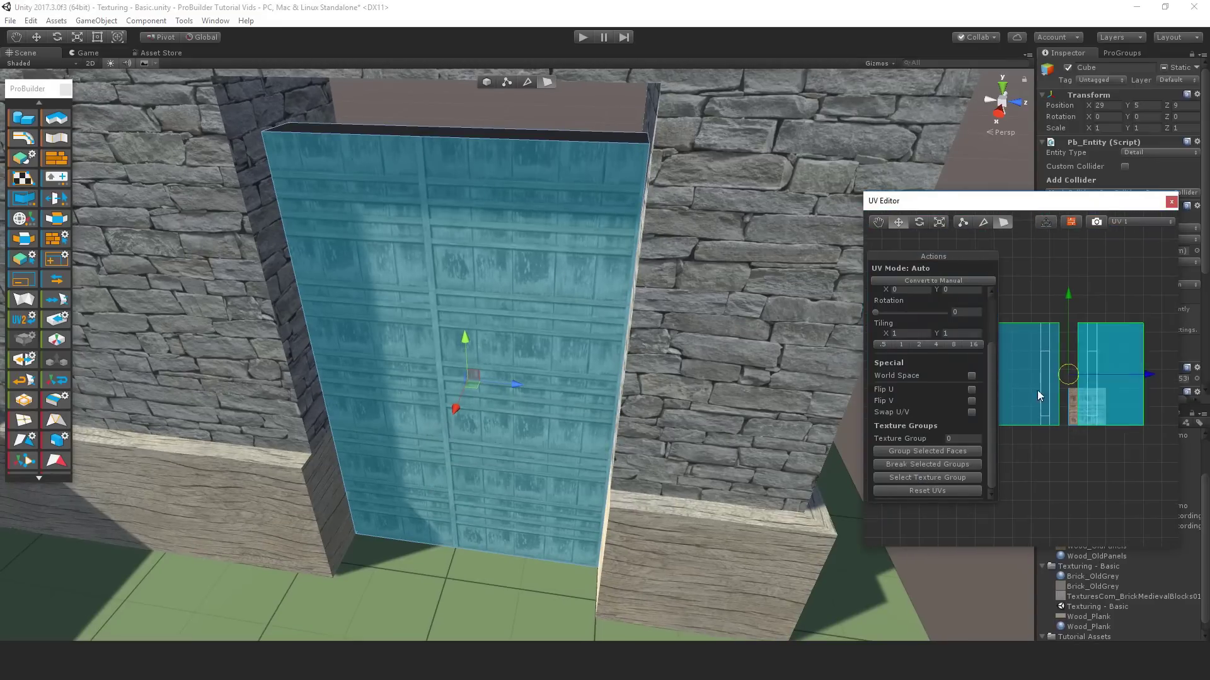
pyautogui.click(1084, 380)
pyautogui.moveTo(498, 310); pyautogui.dragTo(459, 245, button='middle')
pyautogui.click(1002, 221)
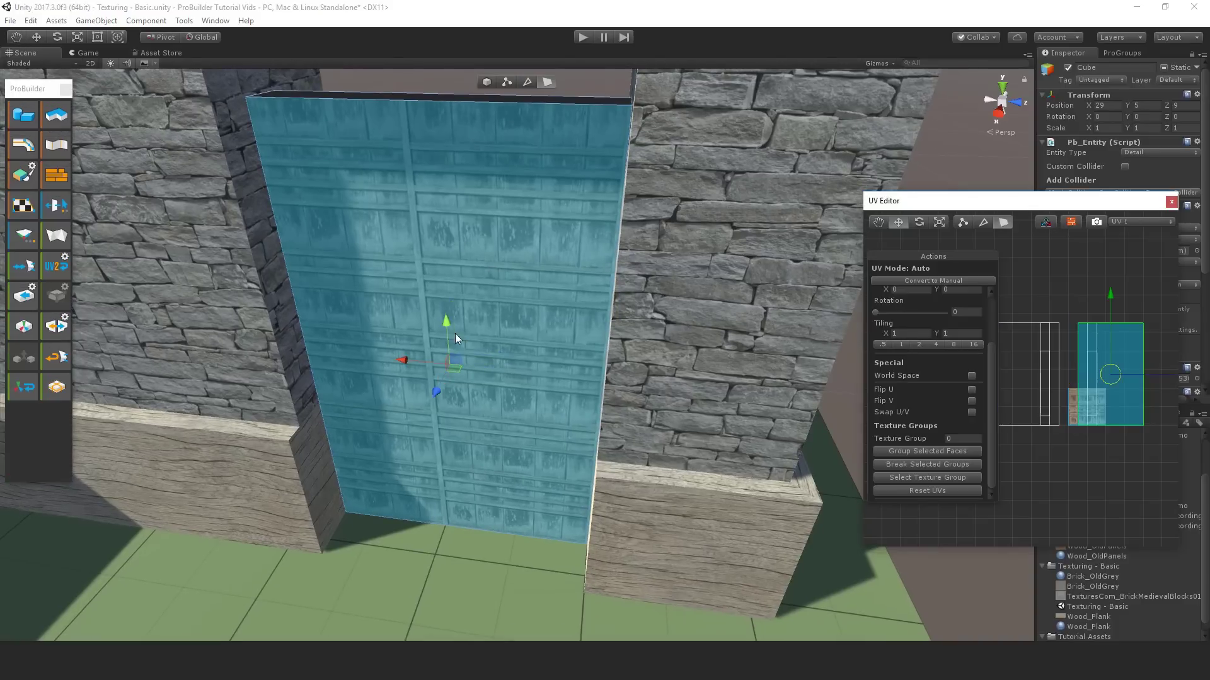
# Step: Try scaling the door texture's tiling to about 0.54 and offsetting it to about -0.33, 0.31, and undo the changes
pyautogui.press('r')
pyautogui.moveTo(445, 371); pyautogui.dragTo(394, 309)
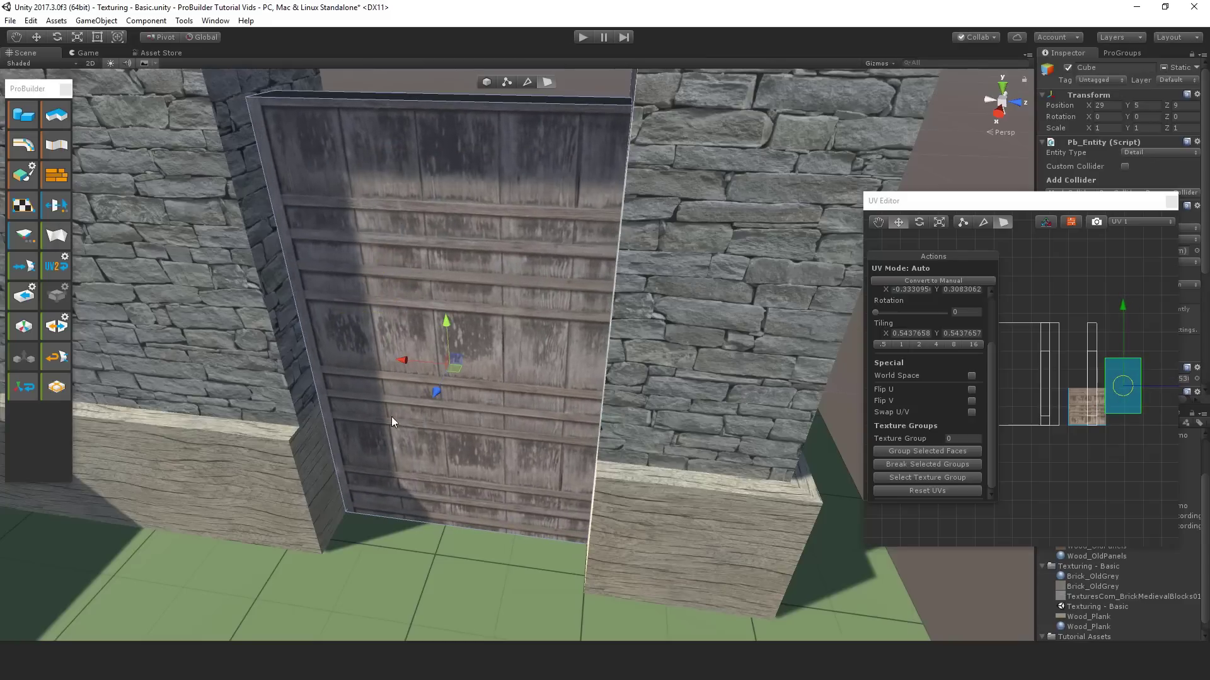
pyautogui.hotkey('ctrl', 'z')
pyautogui.hotkey('ctrl', 'z')
pyautogui.hotkey('ctrl', 'z')
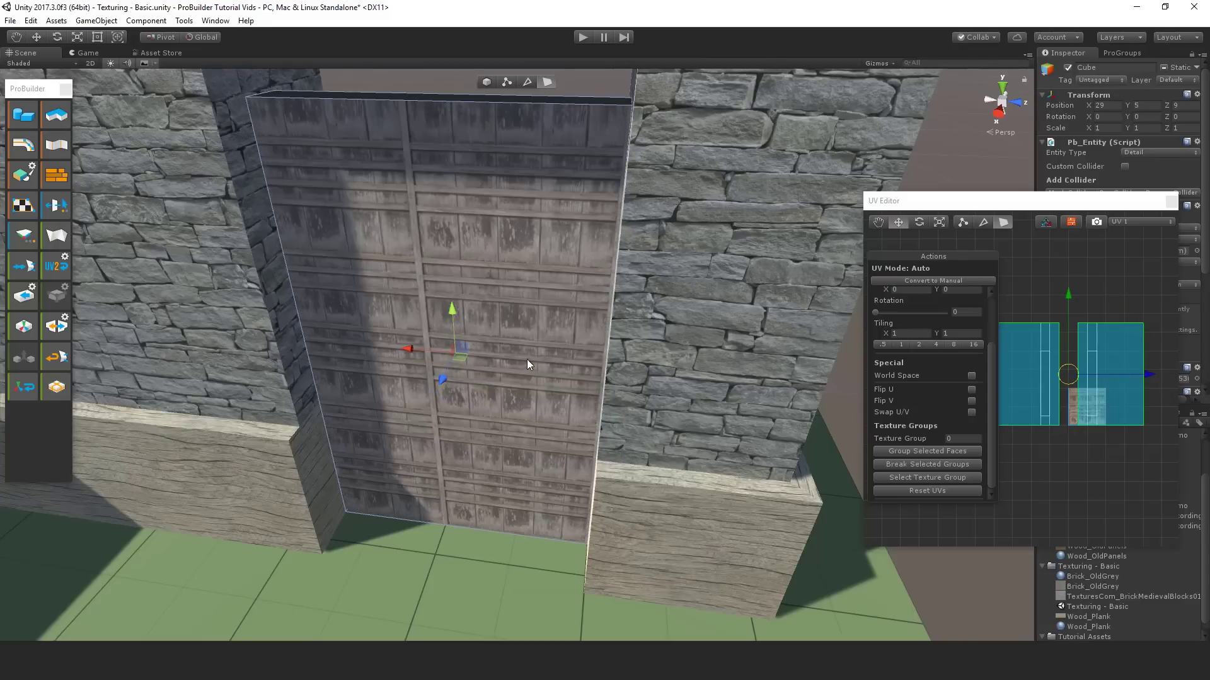
# Step: Set the UV fill mode of the selected door face to Stretch so the Door_Old texture fits the whole face
pyautogui.keyDown('alt'); pyautogui.moveTo(648, 283); pyautogui.dragTo(629, 295); pyautogui.keyUp('alt')
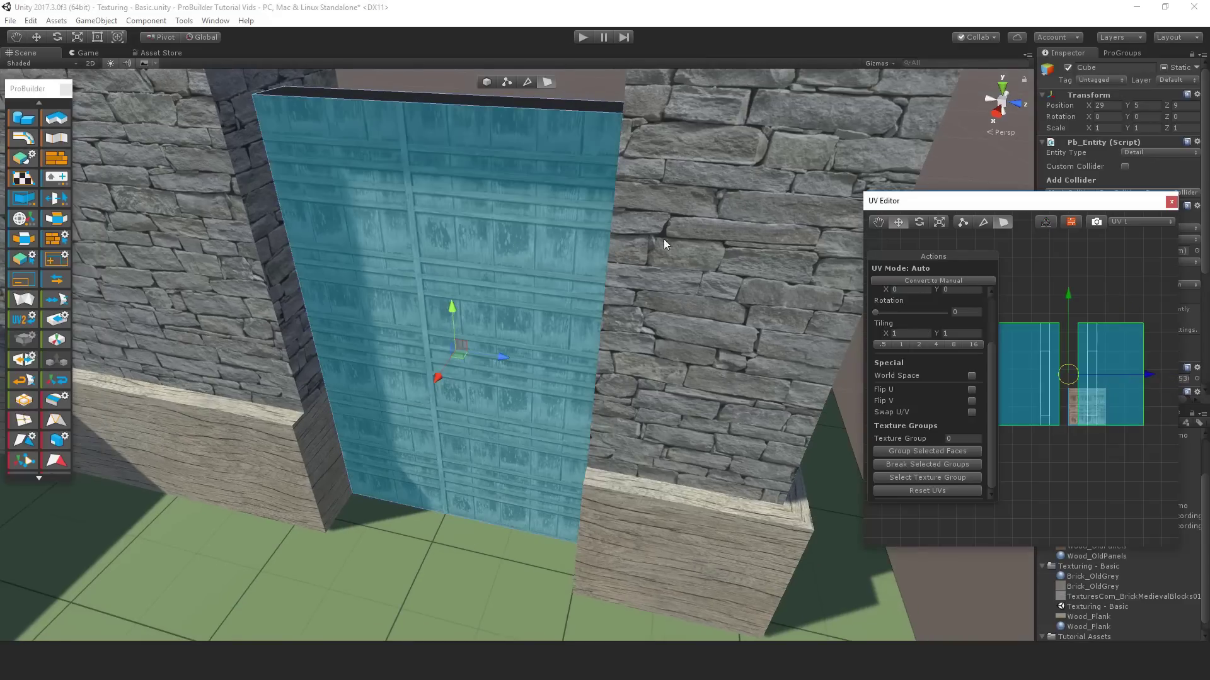
pyautogui.keyDown('alt'); pyautogui.moveTo(663, 240); pyautogui.dragTo(762, 303); pyautogui.keyUp('alt')
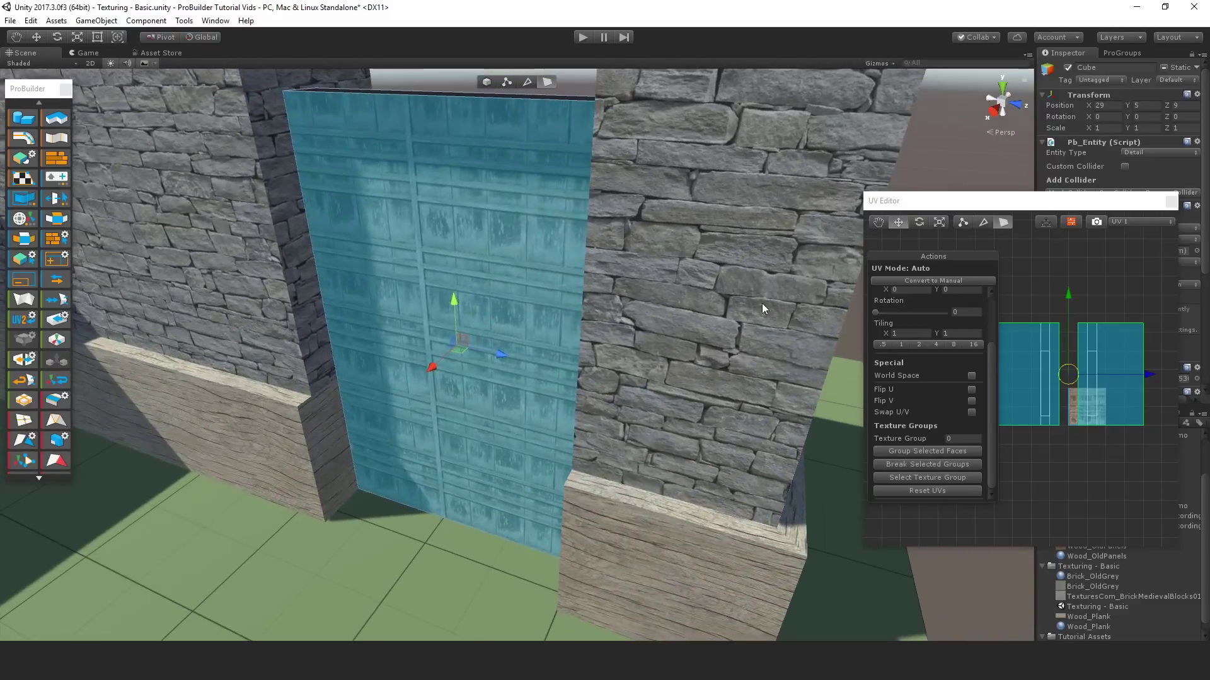
pyautogui.moveTo(992, 384); pyautogui.dragTo(985, 300)
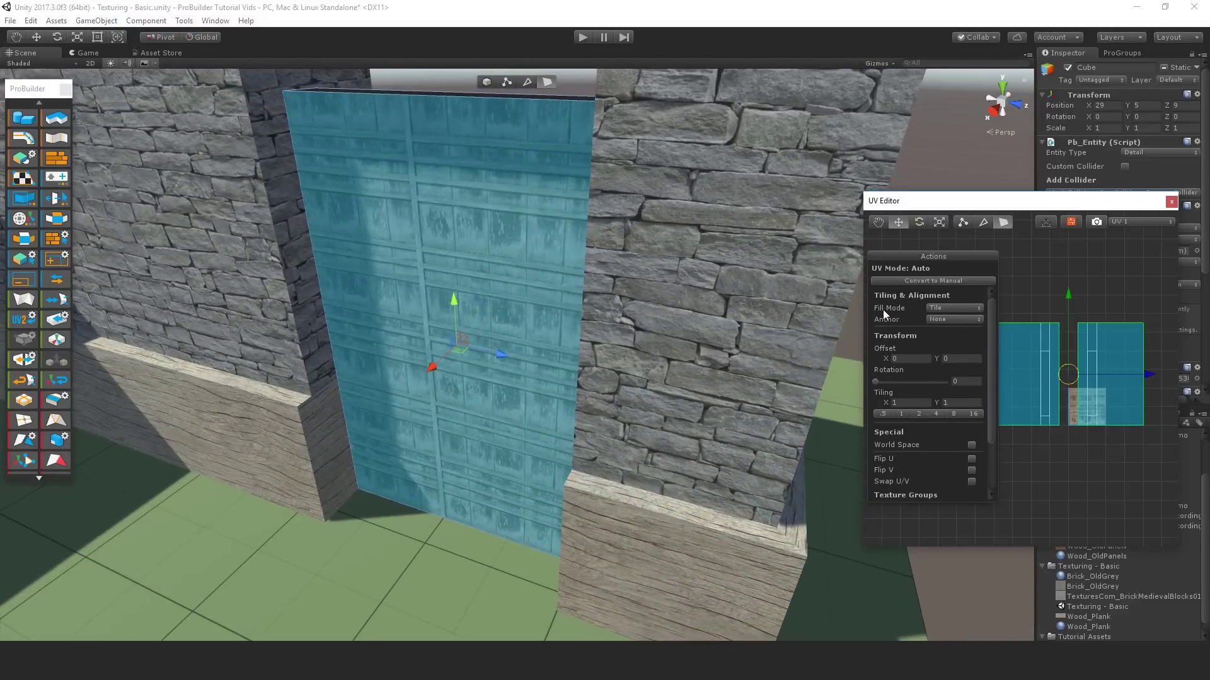
pyautogui.click(945, 308)
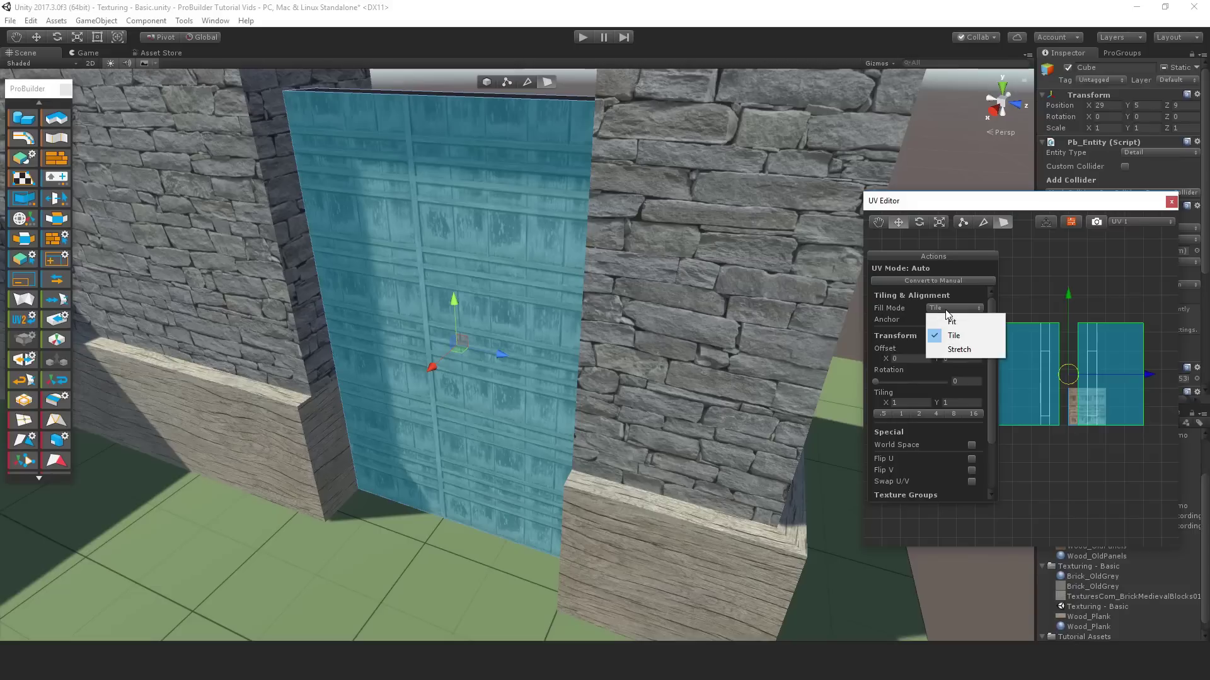
pyautogui.click(962, 350)
pyautogui.keyDown('alt'); pyautogui.moveTo(384, 347); pyautogui.dragTo(473, 260); pyautogui.keyUp('alt')
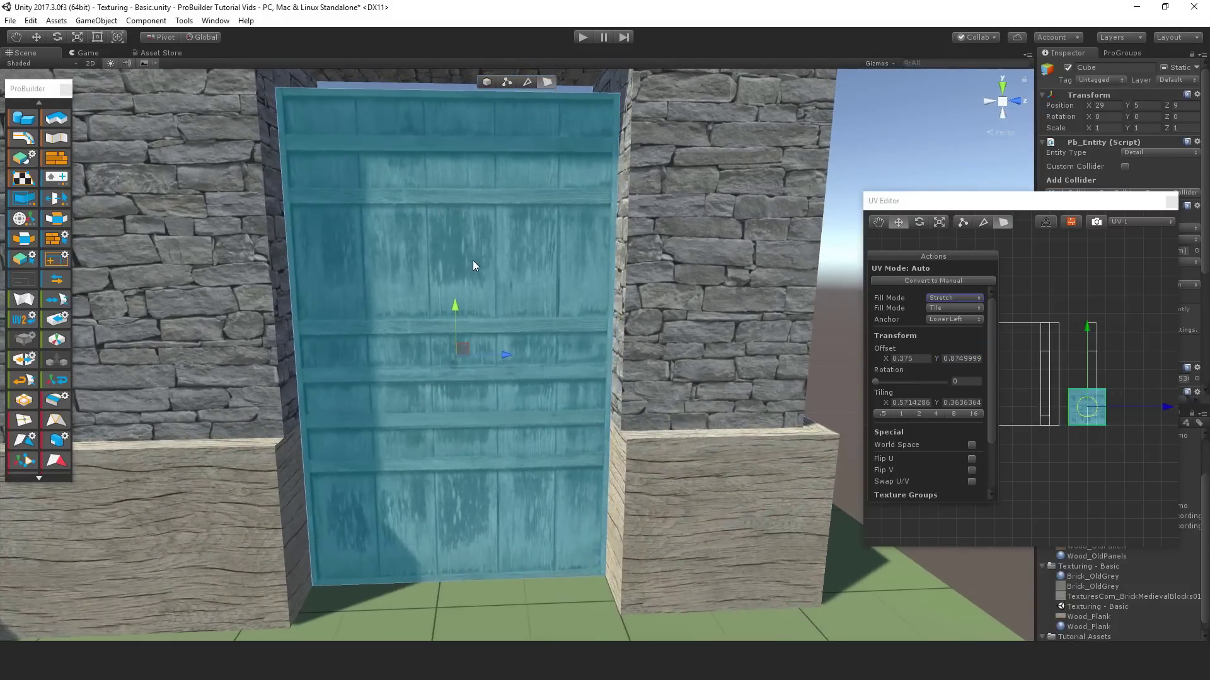
# Step: Close the UV Editor, return to object editing, and select the L-shaped brick and wood wall
pyautogui.scroll(-3, 474, 261)
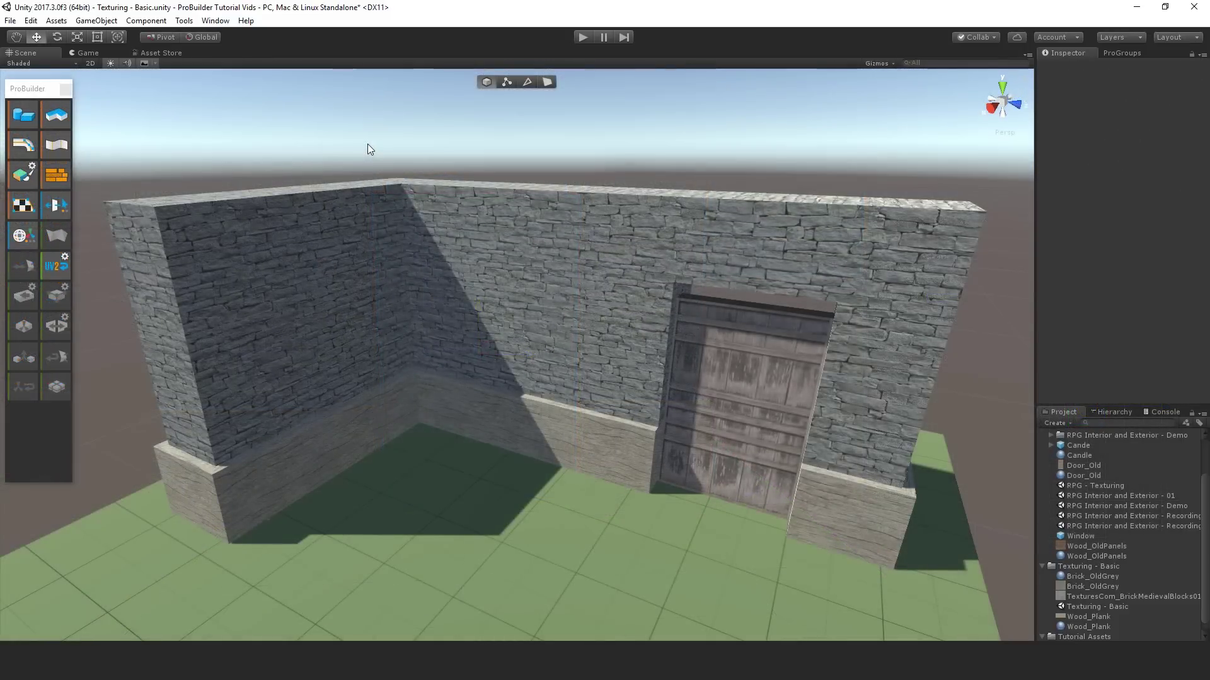
pyautogui.click(298, 307)
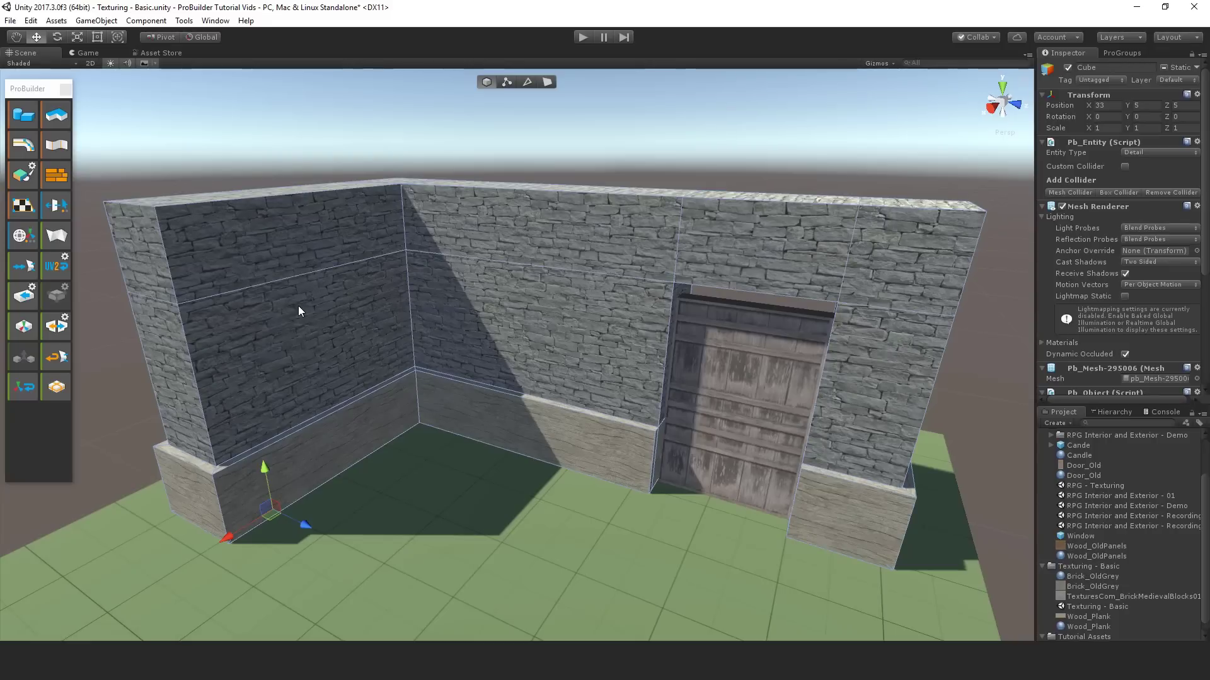